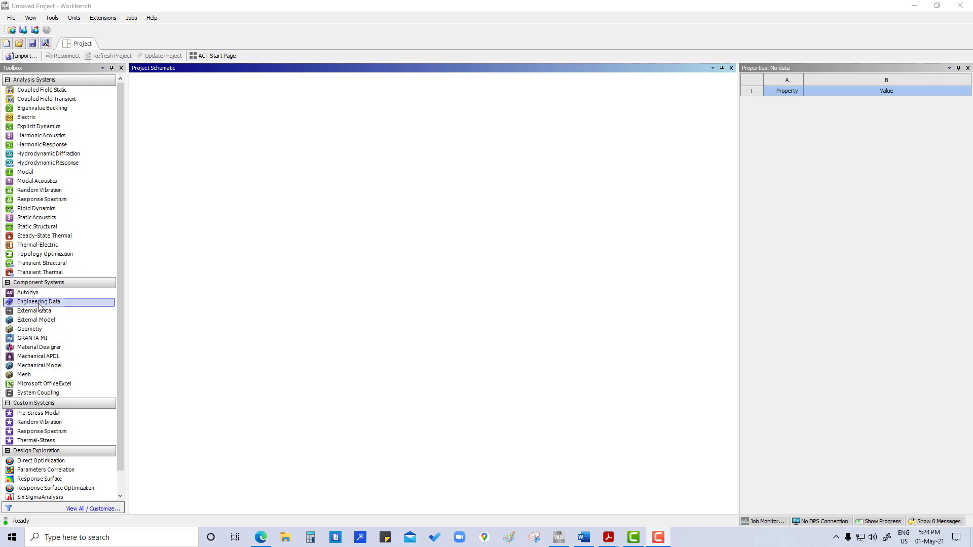
# - Add an Engineering Data system, a Geometry system and a Static Structural system to the project schematic
pyautogui.moveTo(39, 306); pyautogui.dragTo(182, 130)
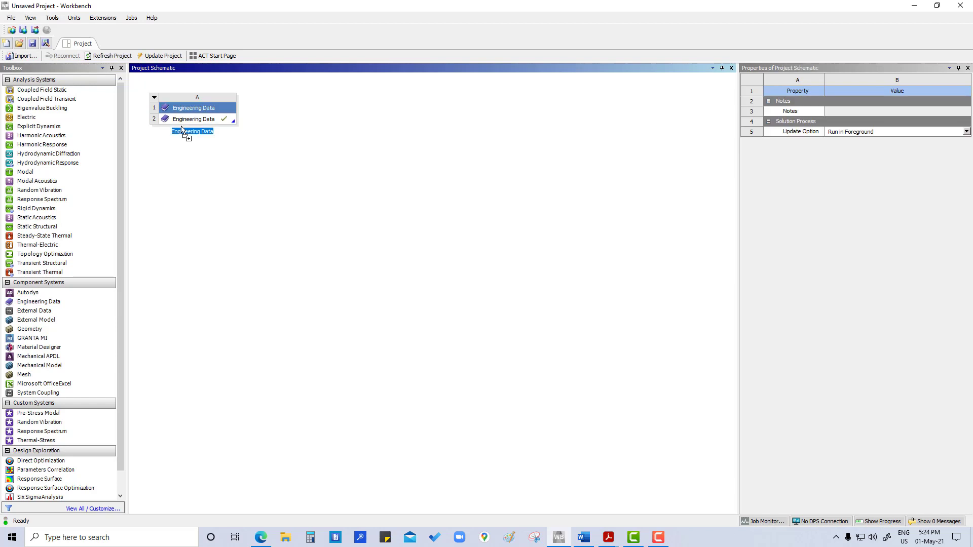
pyautogui.moveTo(34, 330); pyautogui.dragTo(208, 151)
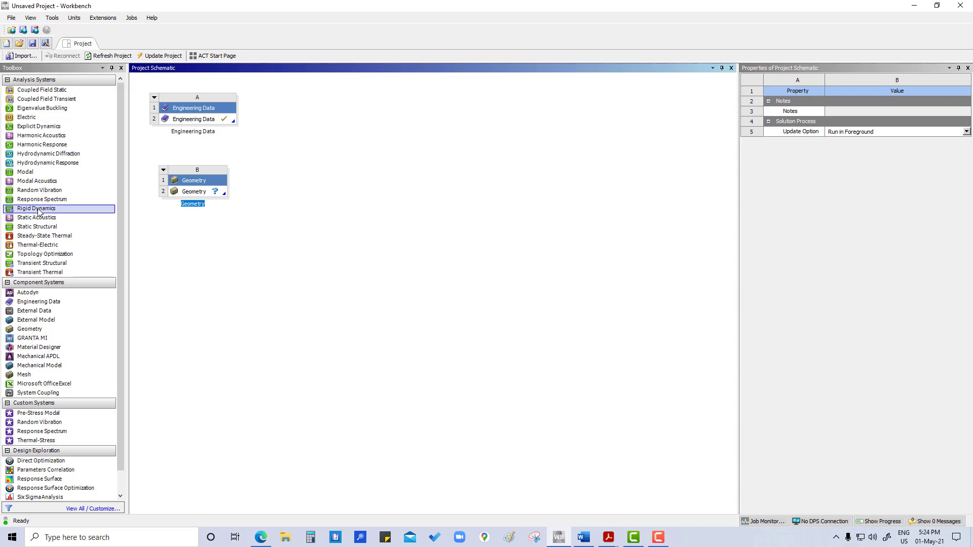
pyautogui.moveTo(42, 229); pyautogui.dragTo(286, 126)
pyautogui.click(303, 223)
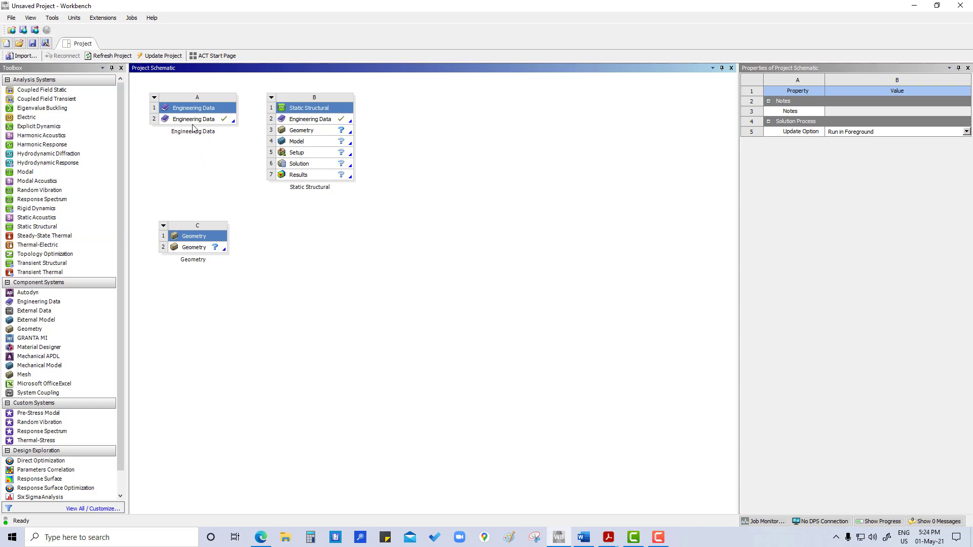
# - Link the standalone Engineering Data and Geometry cells to the matching cells of the Static Structural system
pyautogui.moveTo(187, 120); pyautogui.dragTo(304, 123)
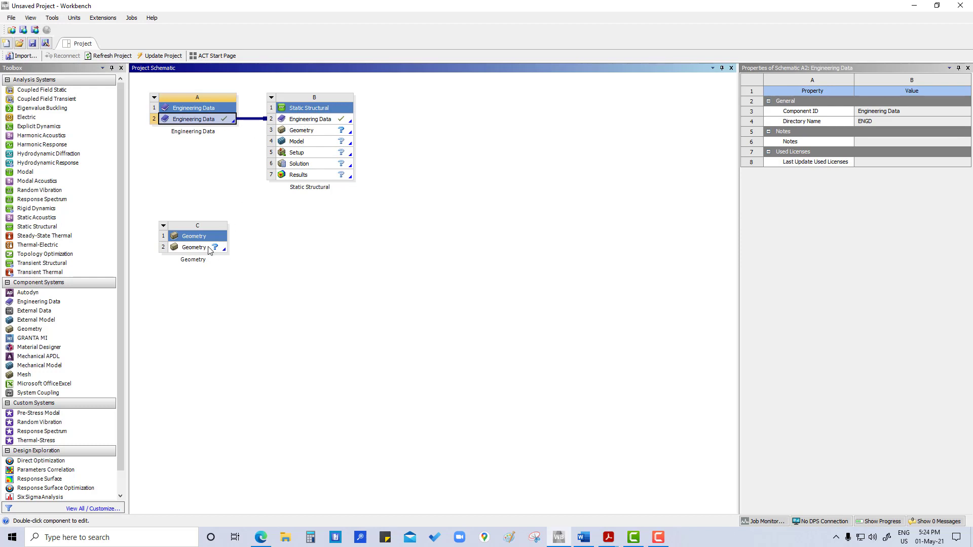
pyautogui.moveTo(208, 248); pyautogui.dragTo(277, 131)
pyautogui.click(326, 262)
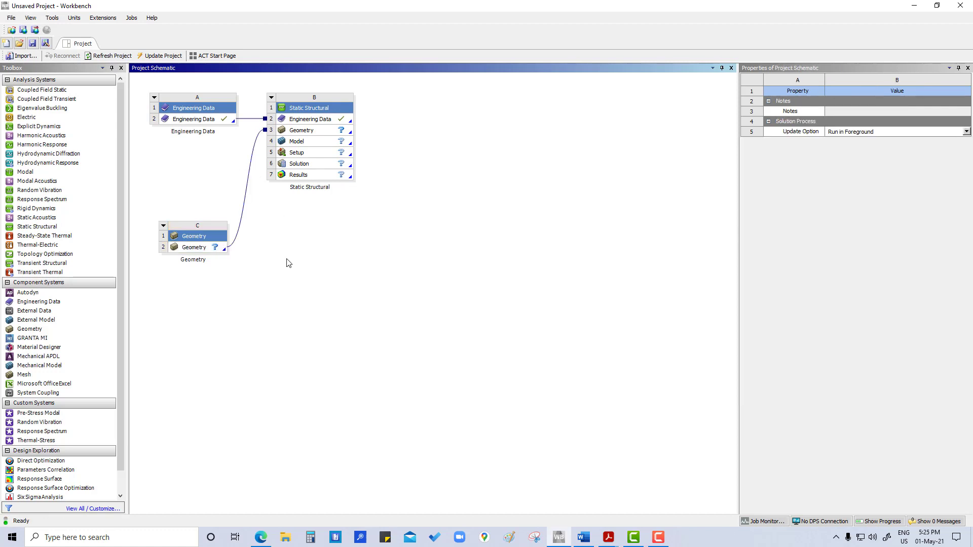
# - Import the file shaft_bearings.scdoc into the standalone Geometry system
pyautogui.click(196, 248)
pyautogui.rightClick(195, 249)
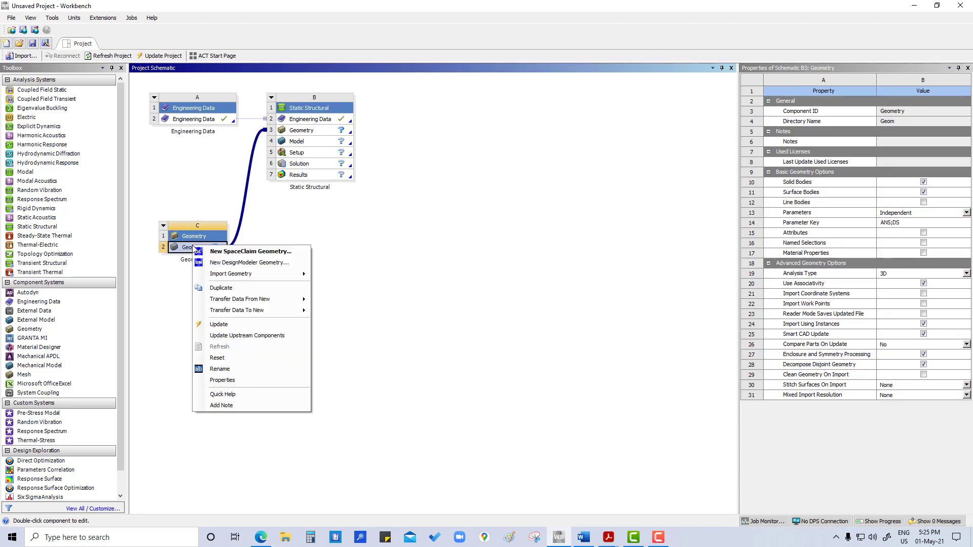
pyautogui.moveTo(225, 274)
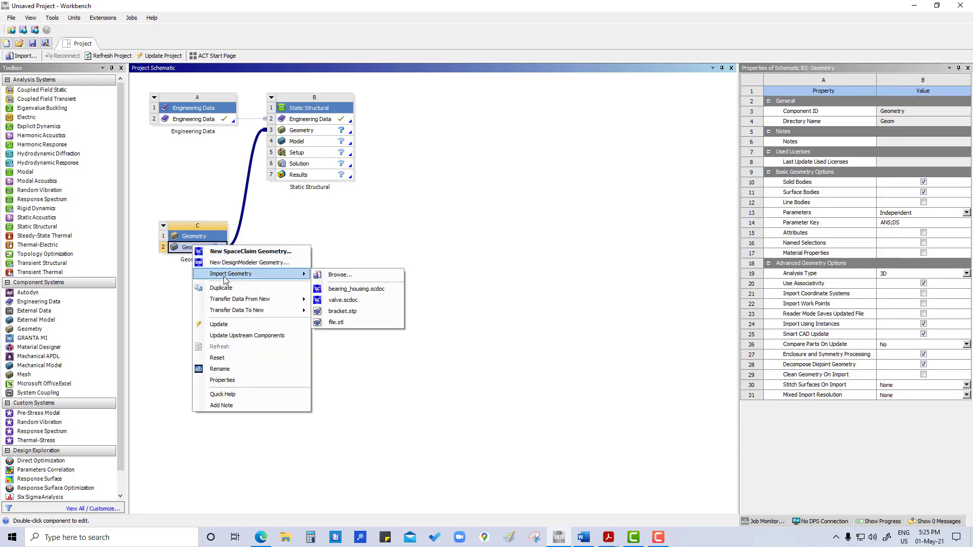
pyautogui.click(357, 276)
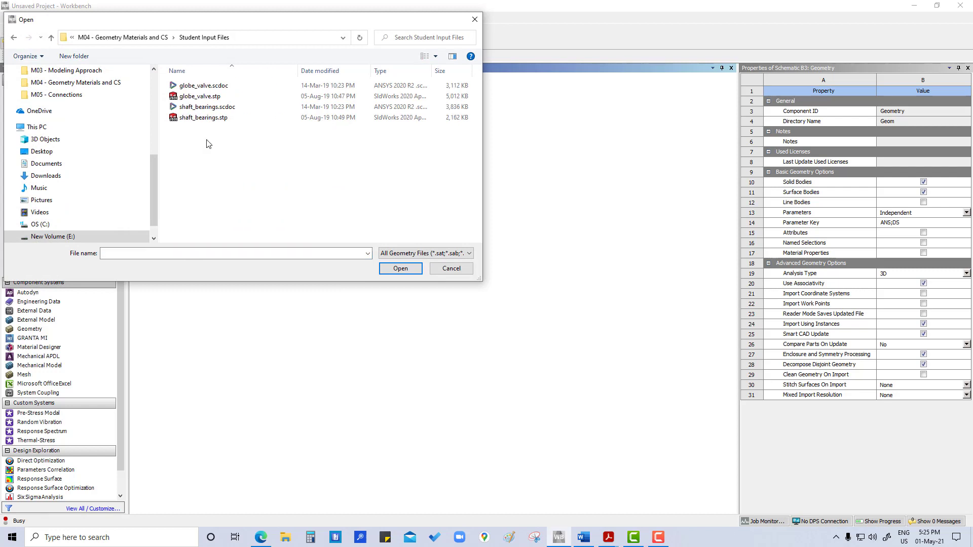
pyautogui.click(215, 107)
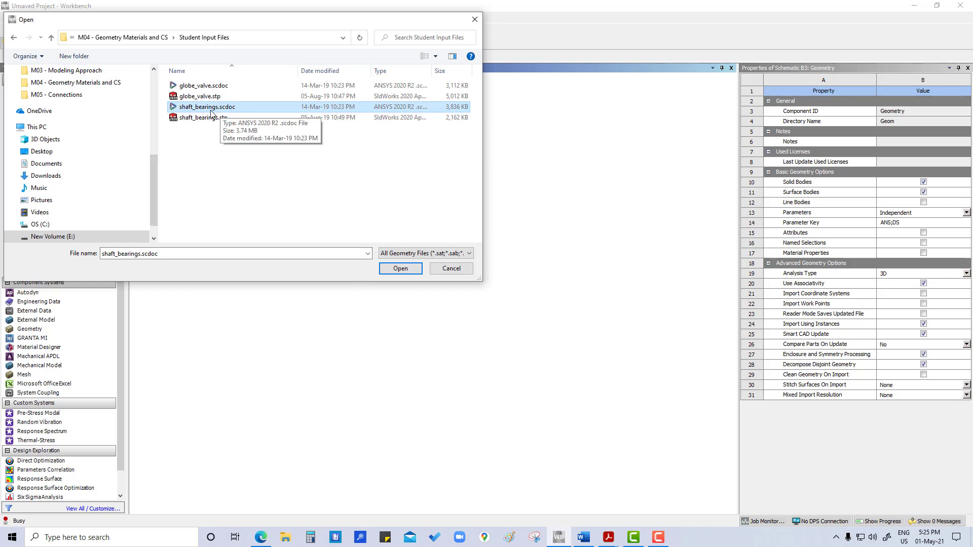
pyautogui.click(401, 273)
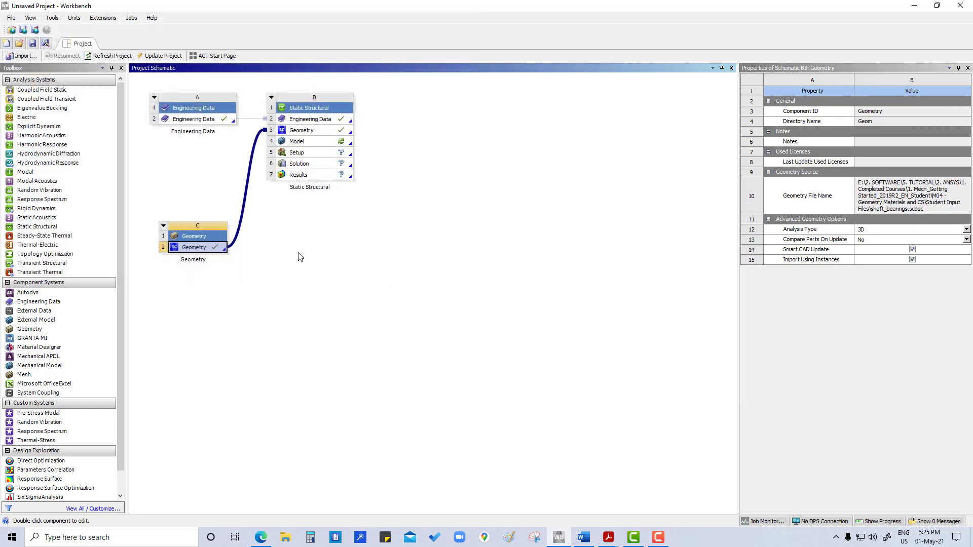
pyautogui.click(286, 307)
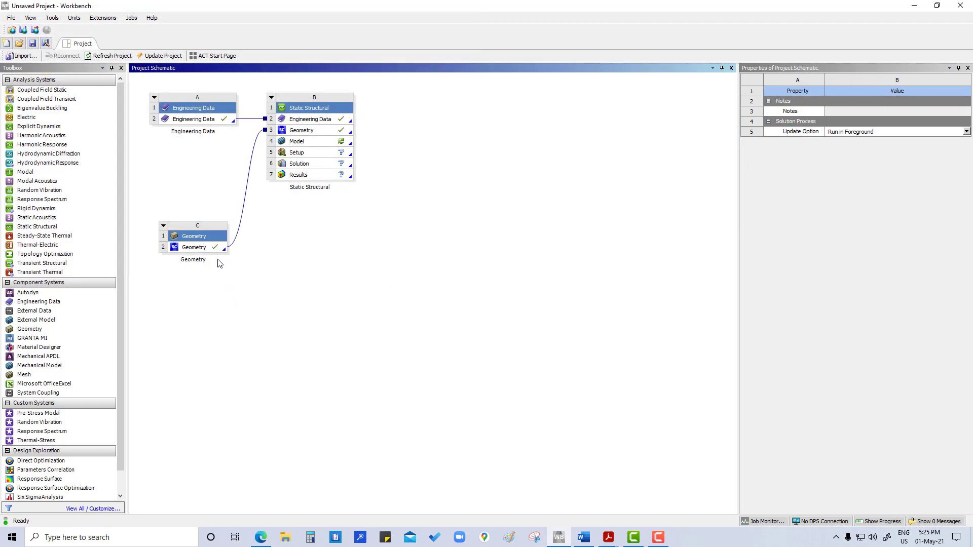
# - Open the imported geometry in SpaceClaim, examine the shaft, housings, bolts and base plates from several angles, and close it
pyautogui.doubleClick(205, 249)
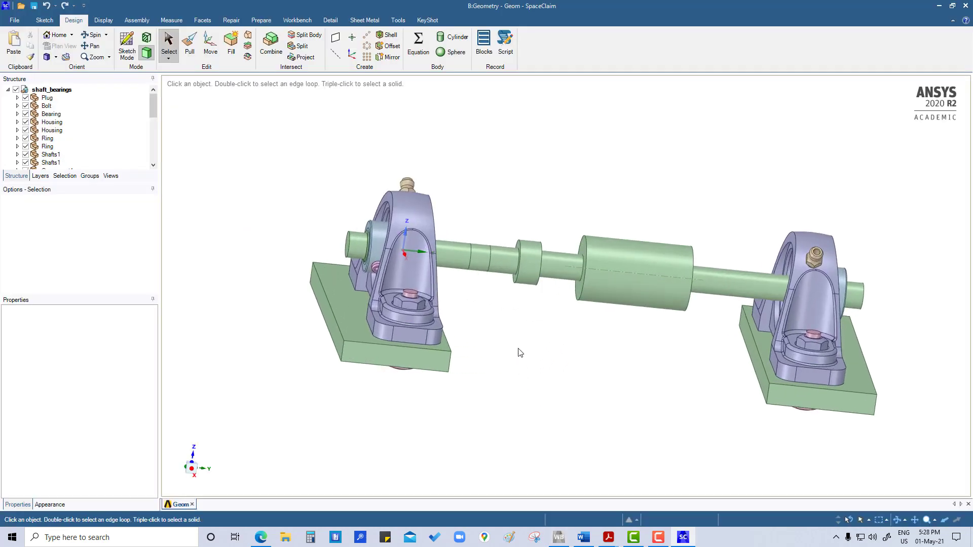
pyautogui.moveTo(518, 349)
pyautogui.mouseDown(button='middle')
pyautogui.moveTo(519, 328)
pyautogui.moveTo(552, 334)
pyautogui.moveTo(580, 324)
pyautogui.moveTo(544, 356)
pyautogui.moveTo(502, 337)
pyautogui.moveTo(434, 331)
pyautogui.mouseUp(button='middle')
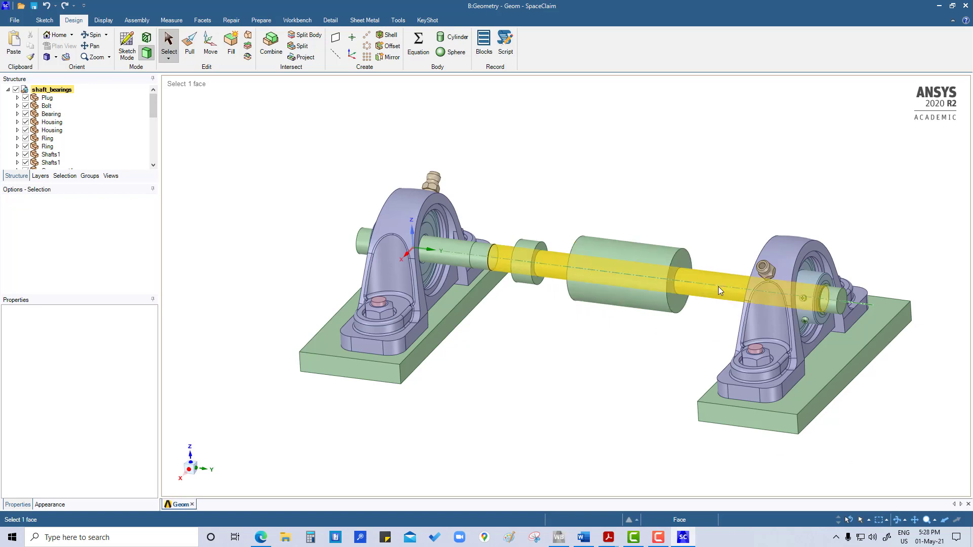
pyautogui.click(450, 268)
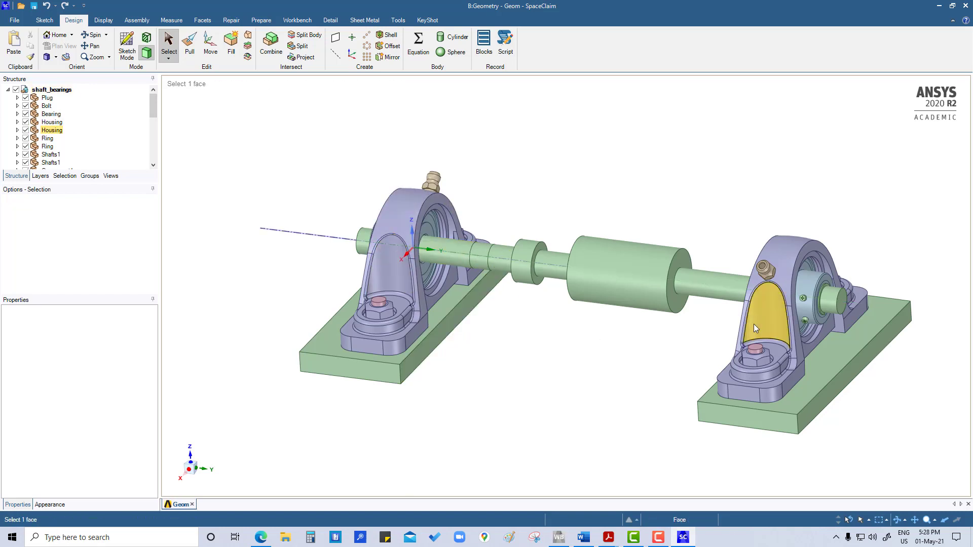
pyautogui.moveTo(424, 268); pyautogui.dragTo(401, 273, button='middle')
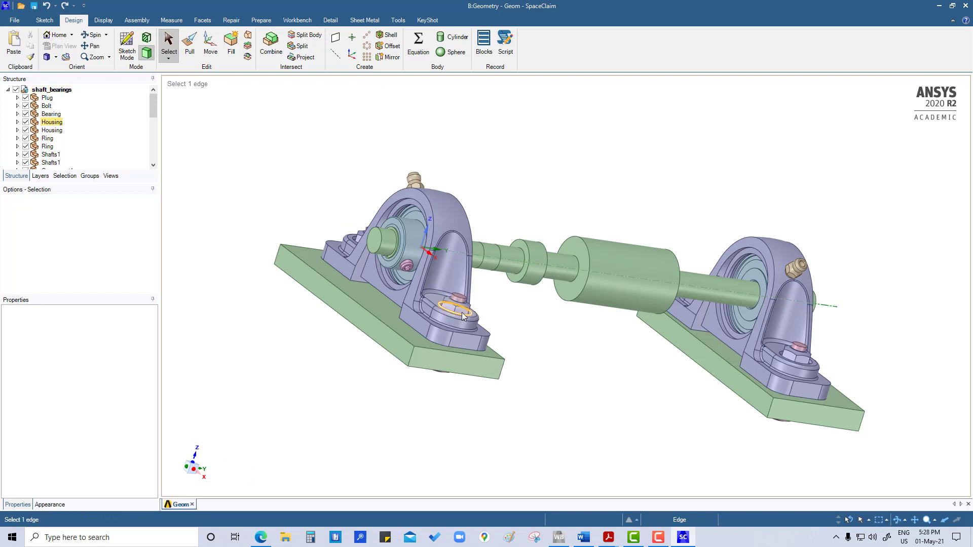
pyautogui.moveTo(467, 339); pyautogui.dragTo(439, 348, button='middle')
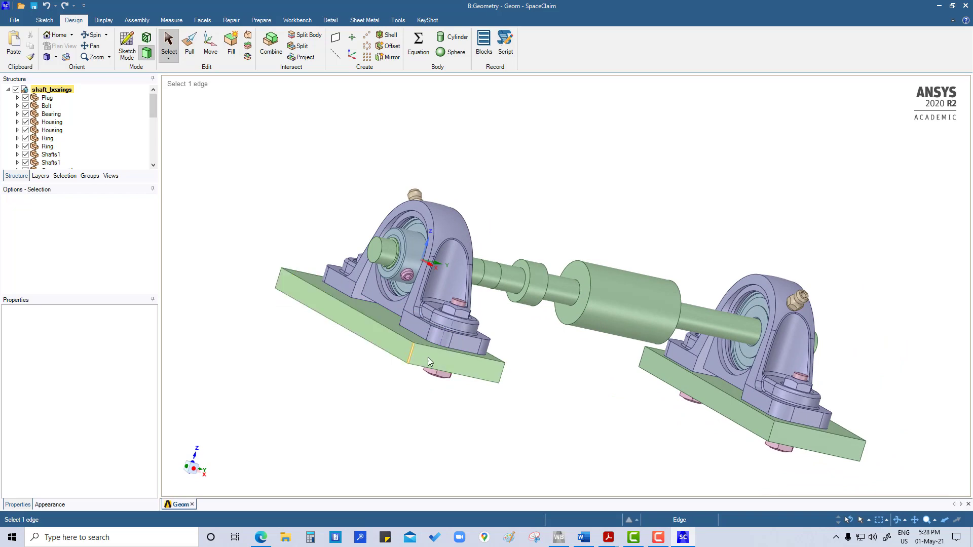
pyautogui.moveTo(738, 415); pyautogui.dragTo(595, 404, button='middle')
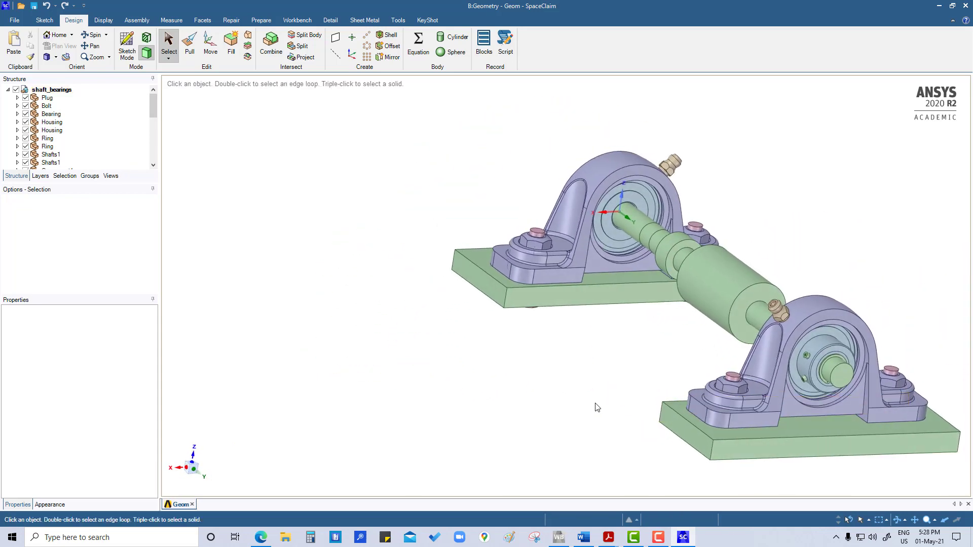
pyautogui.click(966, 6)
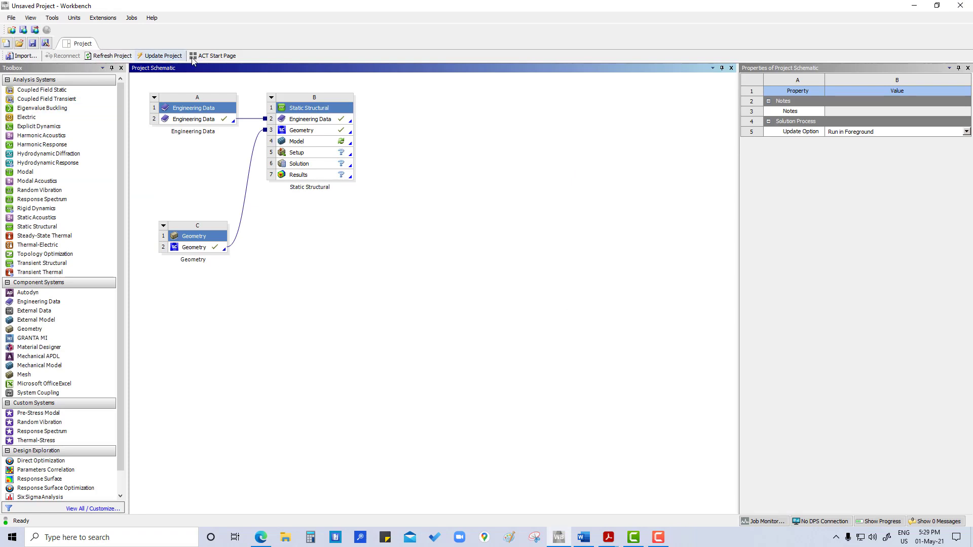
# - Refresh the project and add Stainless Steel from the General Materials source to the shared engineering data
pyautogui.click(109, 59)
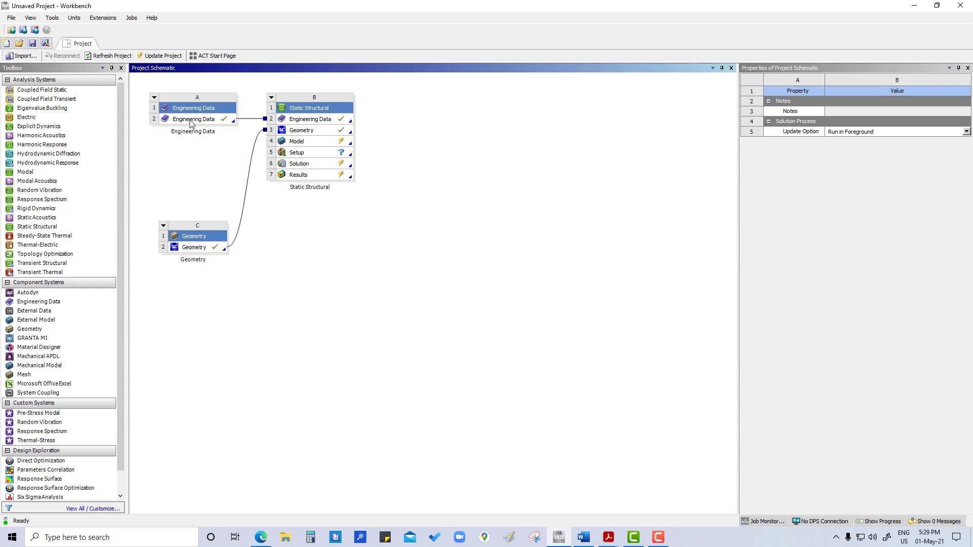
pyautogui.doubleClick(193, 119)
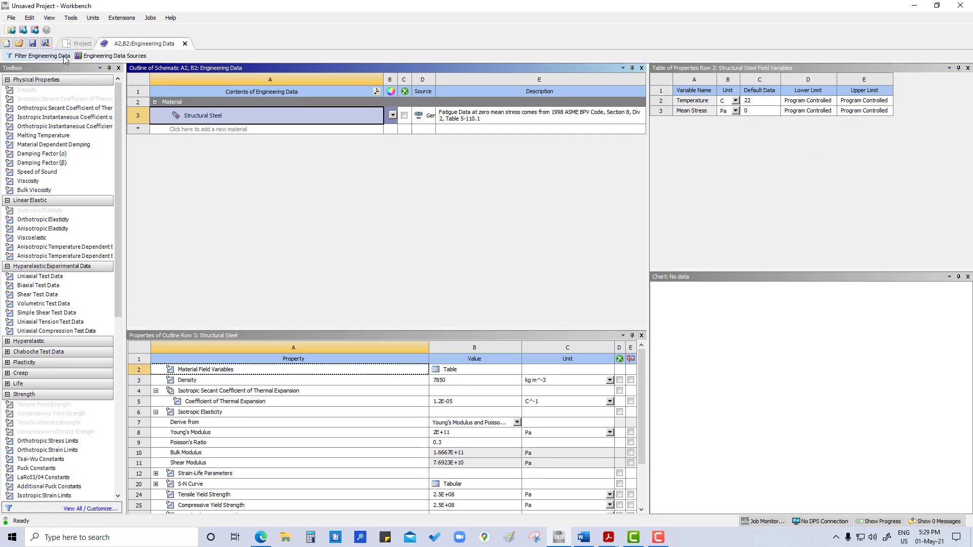
pyautogui.click(104, 56)
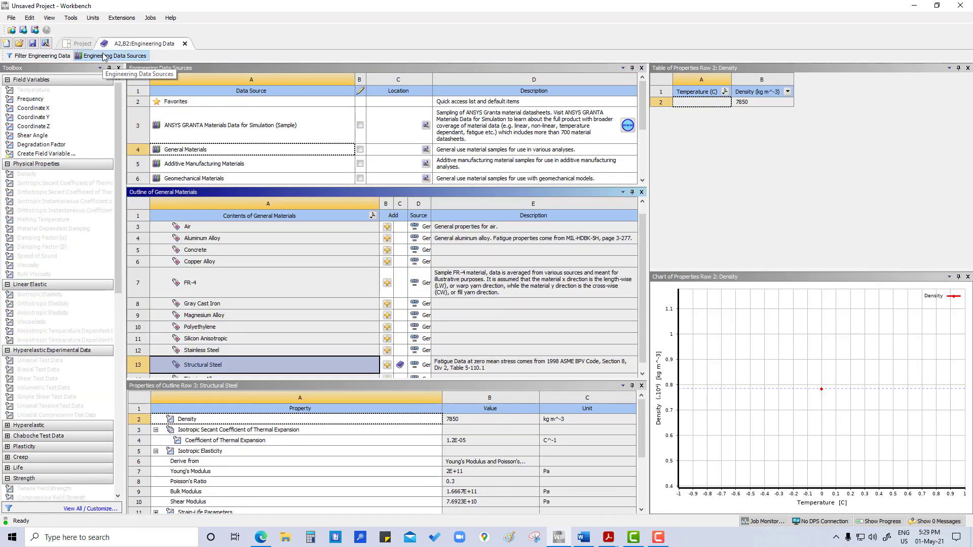
pyautogui.click(195, 151)
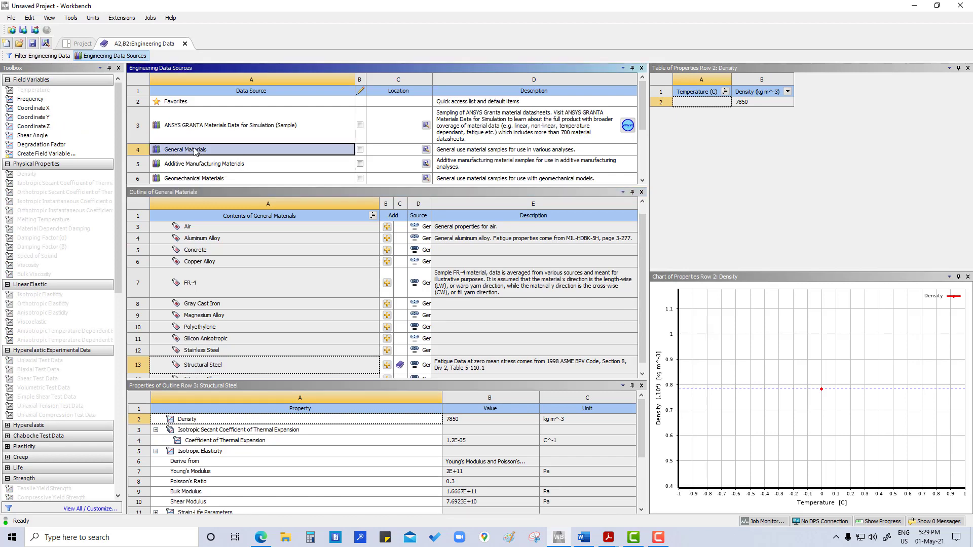
pyautogui.scroll(-1, 226, 336)
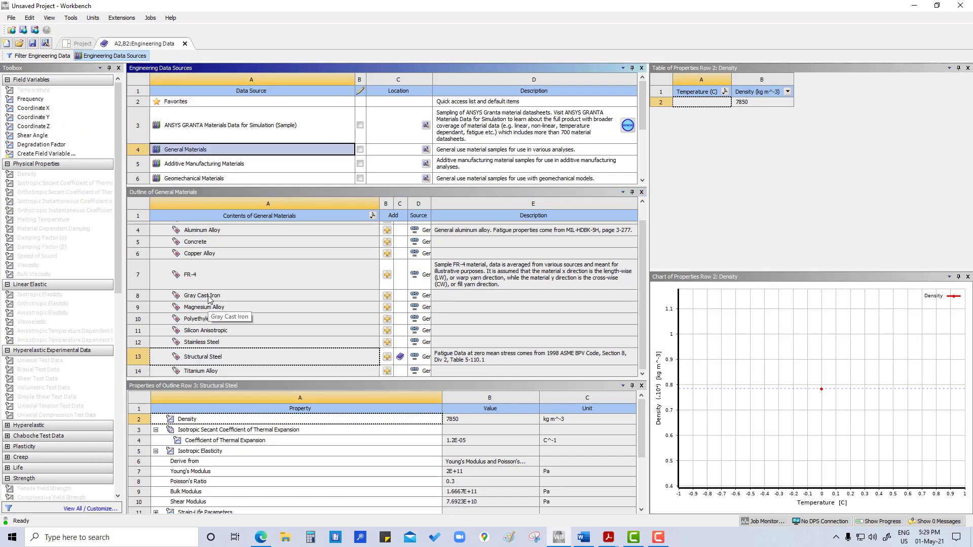
pyautogui.click(209, 345)
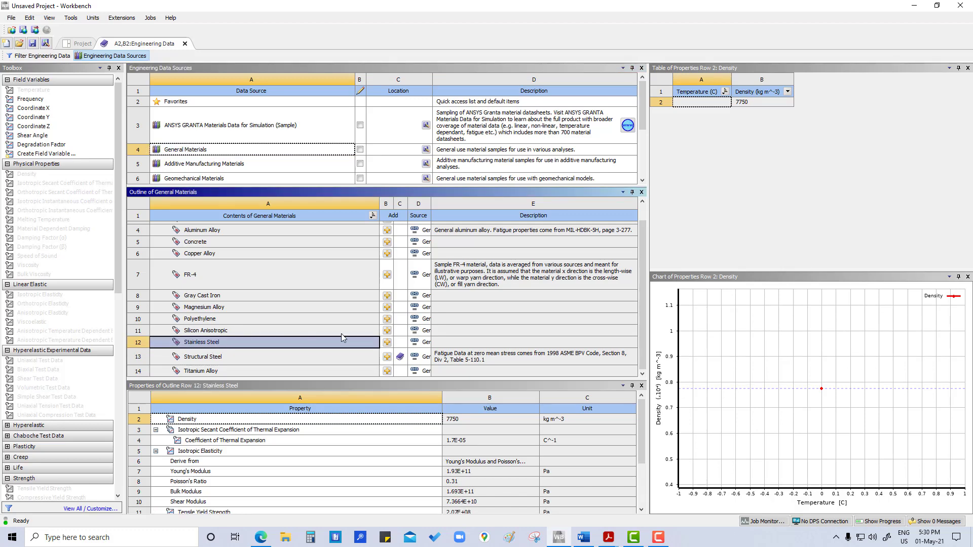
pyautogui.click(387, 343)
pyautogui.click(111, 56)
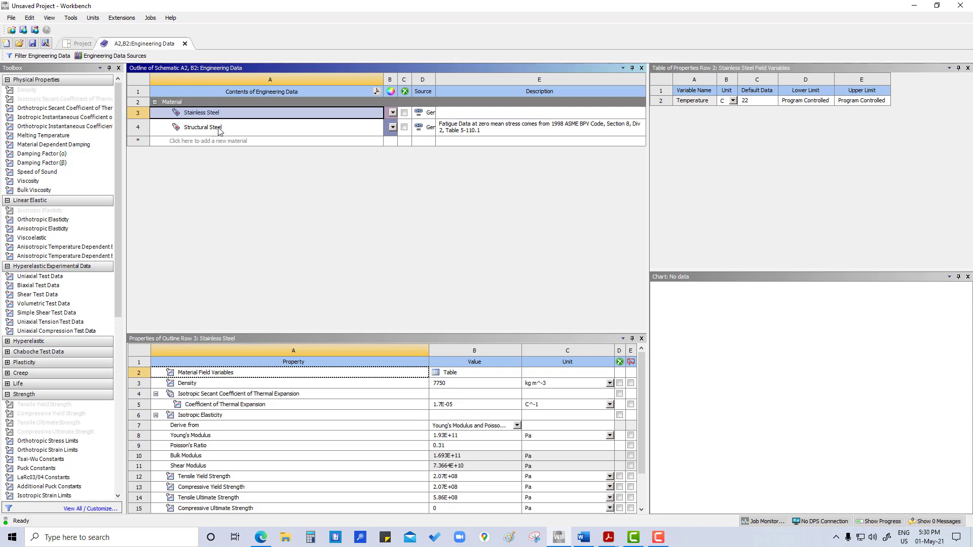
# - Set the Young's Modulus of Stainless Steel to 1.7E+11 Pa and switch its unit to MPa
pyautogui.click(442, 438)
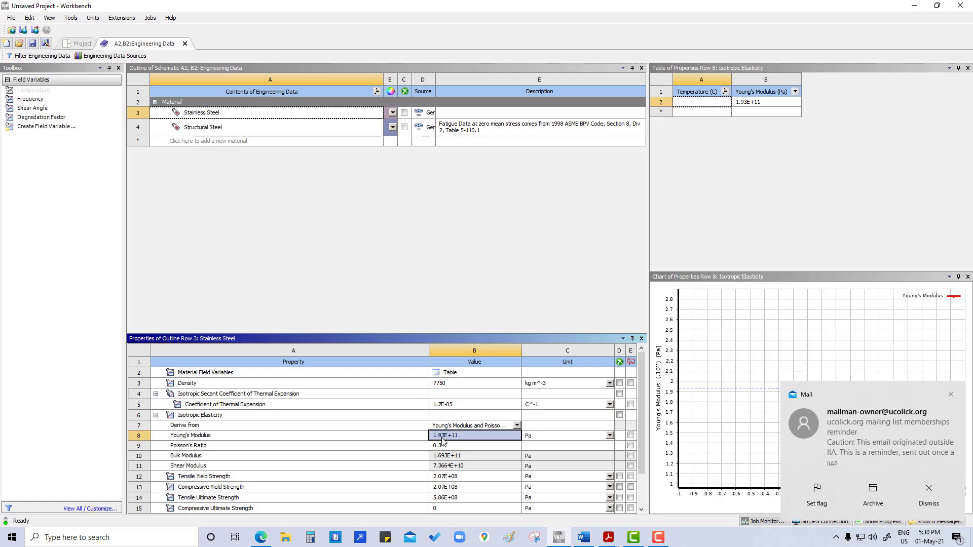
pyautogui.click(953, 395)
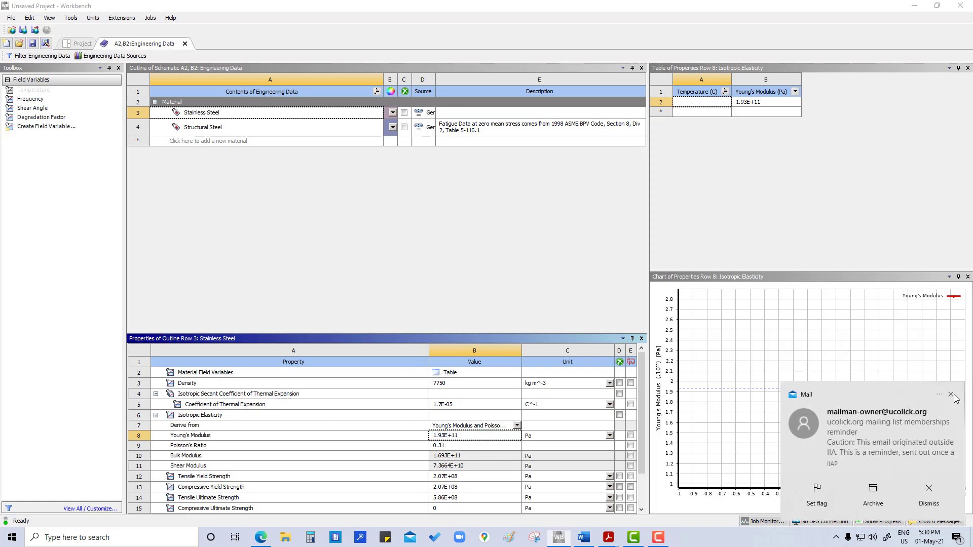
pyautogui.click(461, 439)
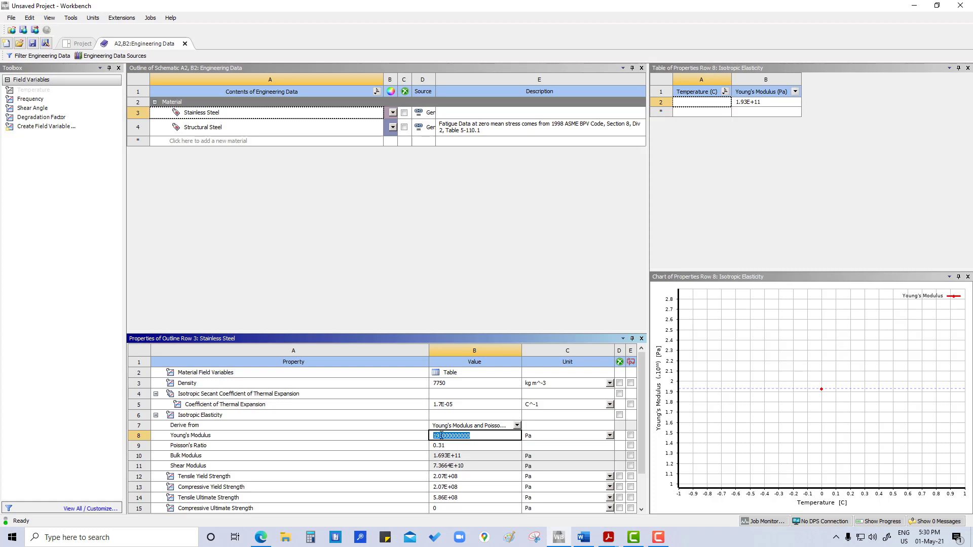
pyautogui.click(439, 436)
pyautogui.press('BackSpace')
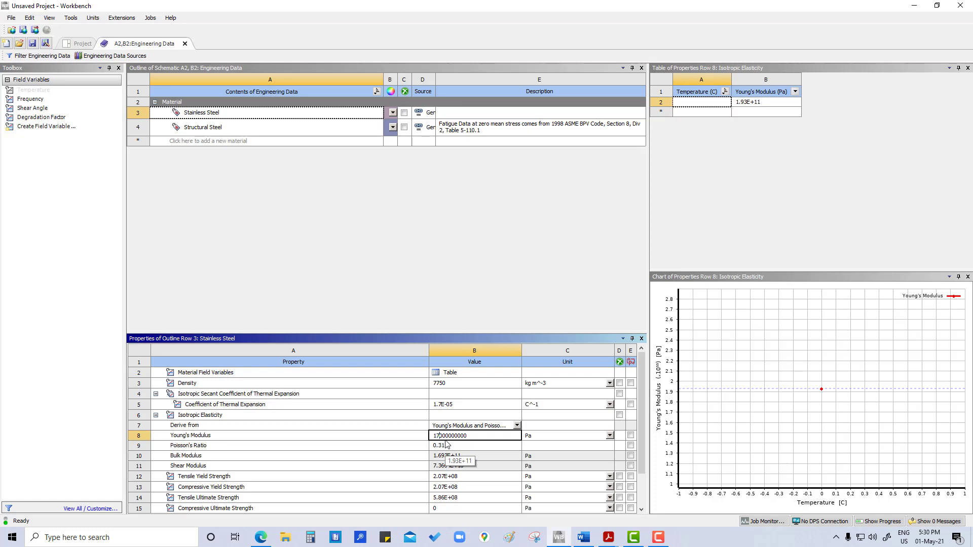
pyautogui.click(420, 248)
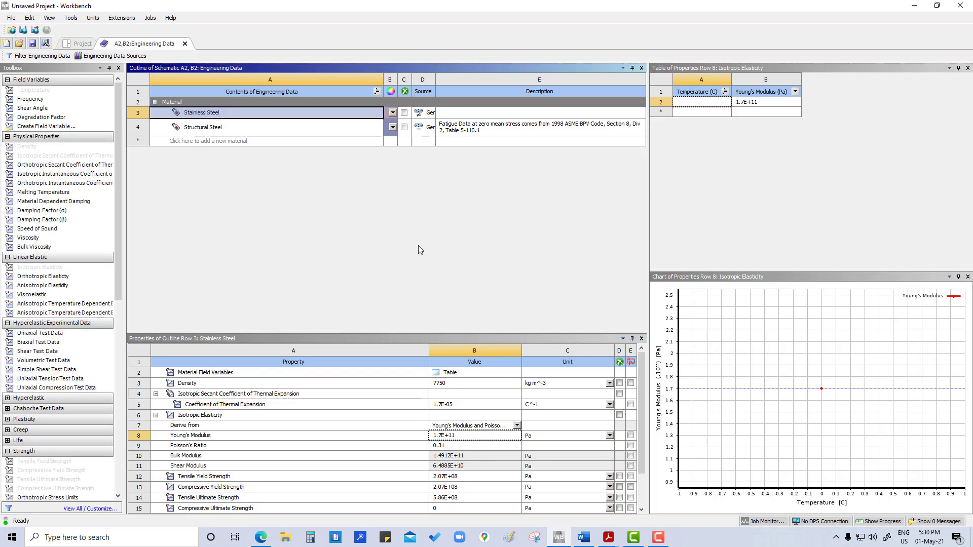
pyautogui.click(578, 437)
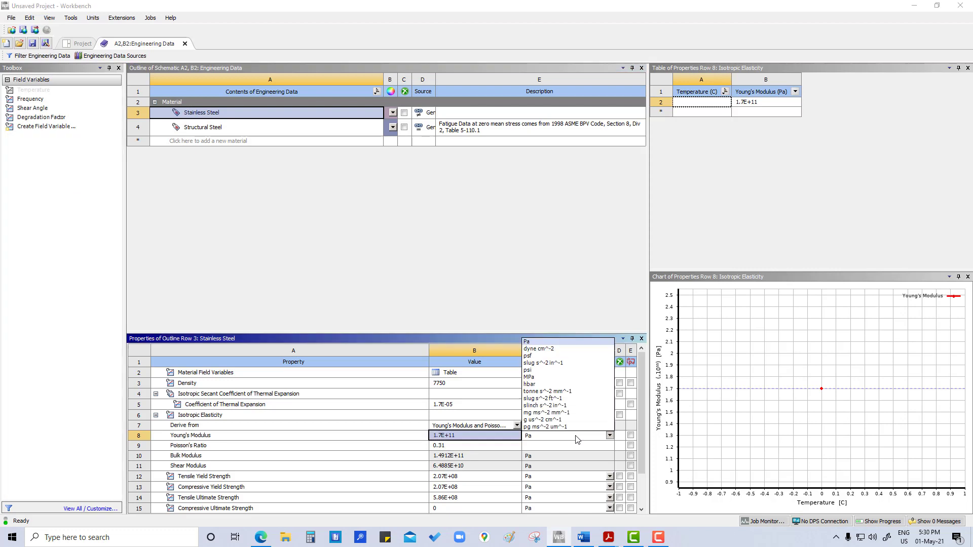
pyautogui.click(542, 379)
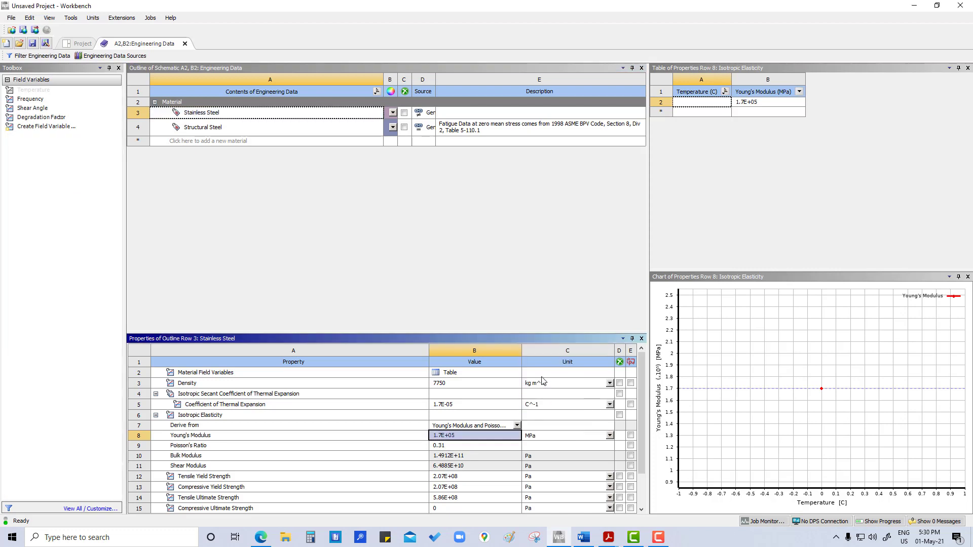
# - Set the project unit system to Metric (tonne,mm,s,°C,mA,N,mV)
pyautogui.click(484, 446)
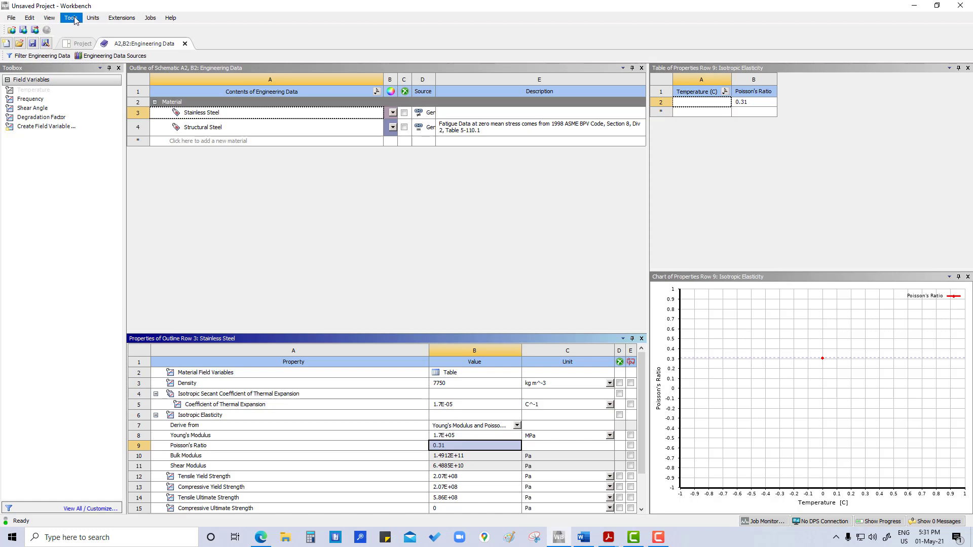
pyautogui.click(94, 18)
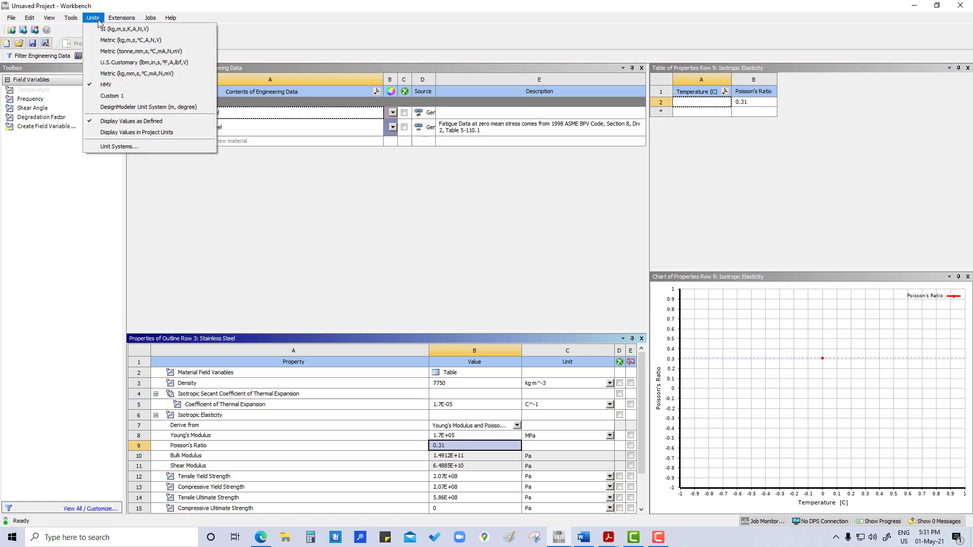
pyautogui.click(113, 52)
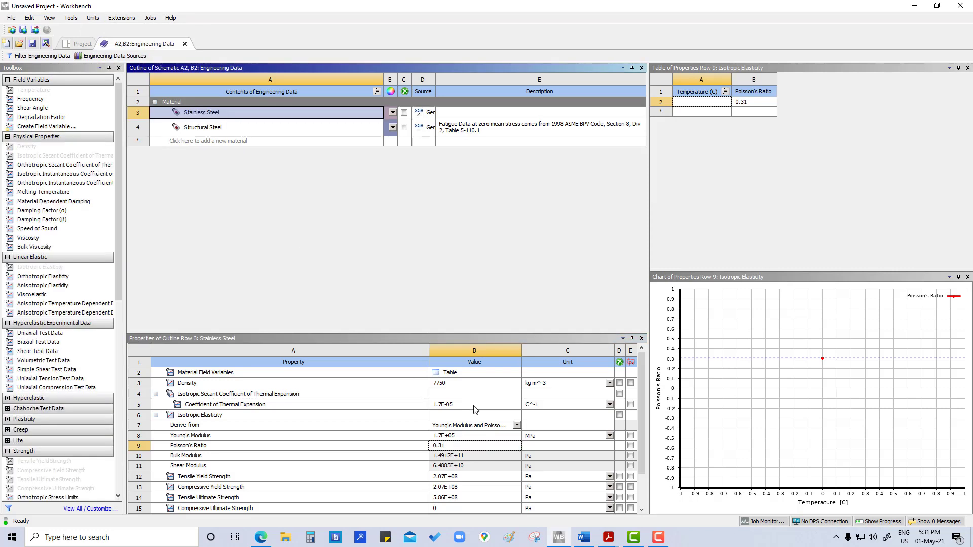
# - Add a new material named Gray Cast Iron with Density, Isotropic Elasticity and Tensile Yield Strength properties
pyautogui.scroll(-2, 476, 410)
pyautogui.scroll(2, 475, 410)
pyautogui.click(221, 143)
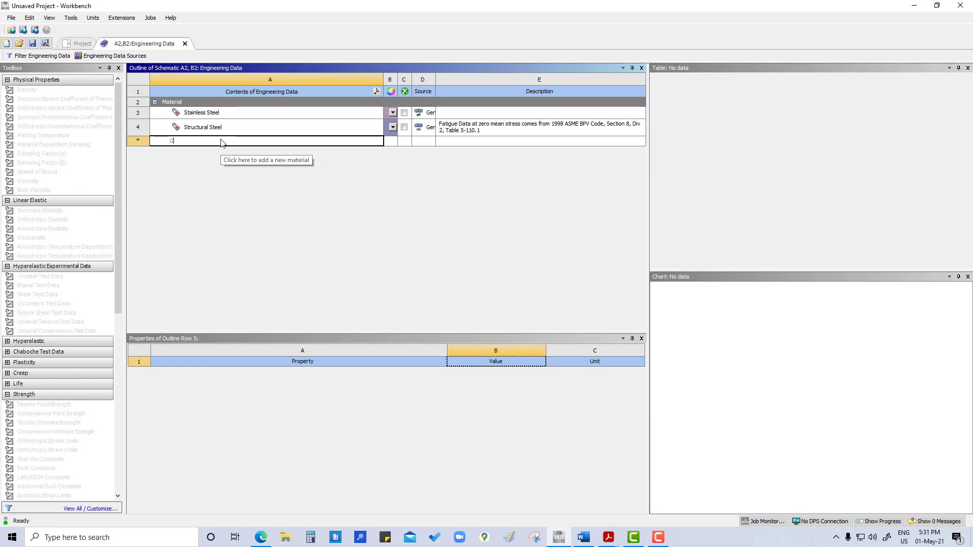
pyautogui.write('Gray Cast I')
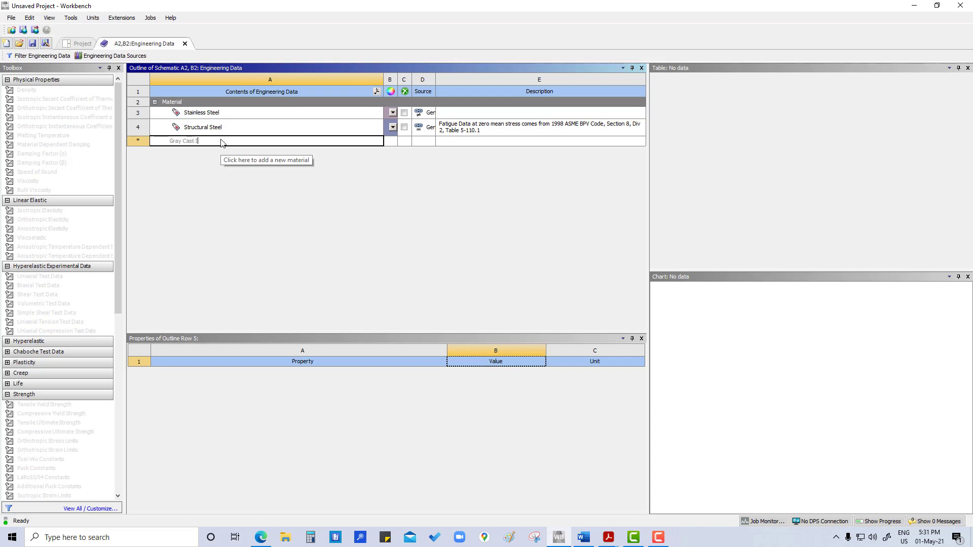
pyautogui.write('ron')
pyautogui.press('Return')
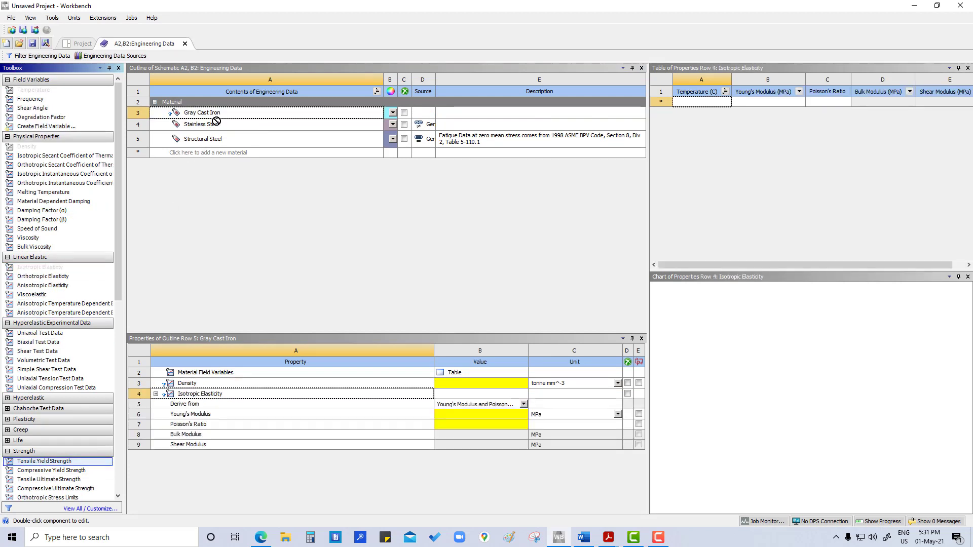
# - Set the density of Gray Cast Iron to 7.2E-09 tonne mm^-3
pyautogui.click(469, 388)
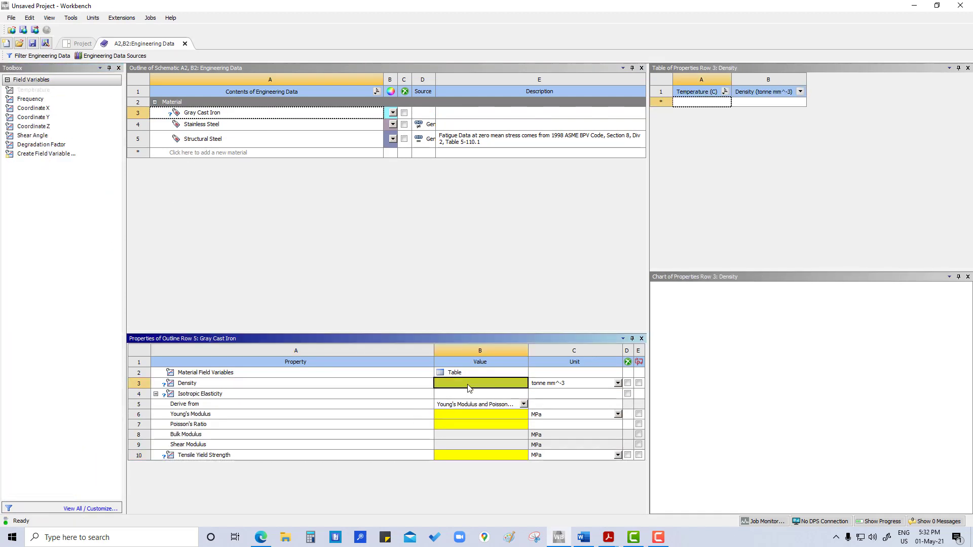
pyautogui.write('720000')
pyautogui.press('Return')
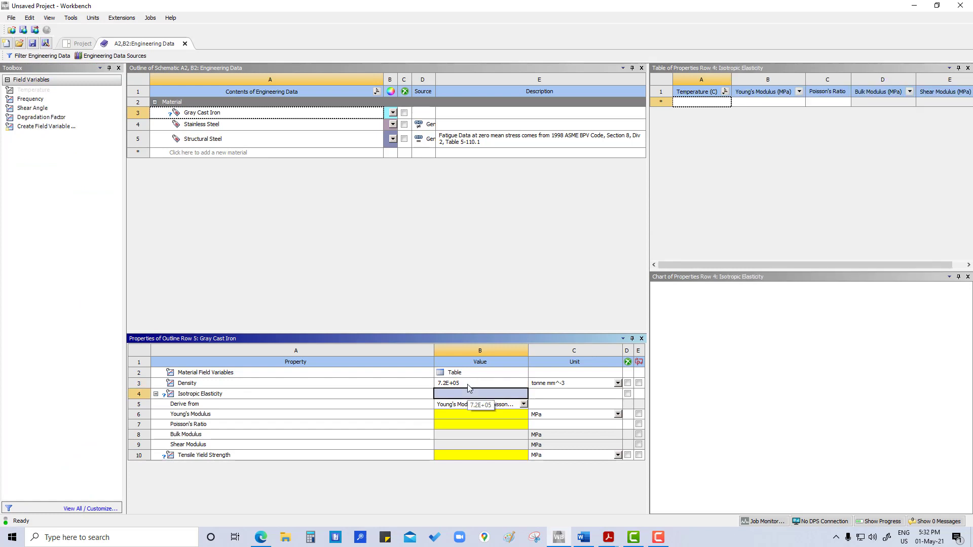
pyautogui.click(463, 384)
pyautogui.click(463, 385)
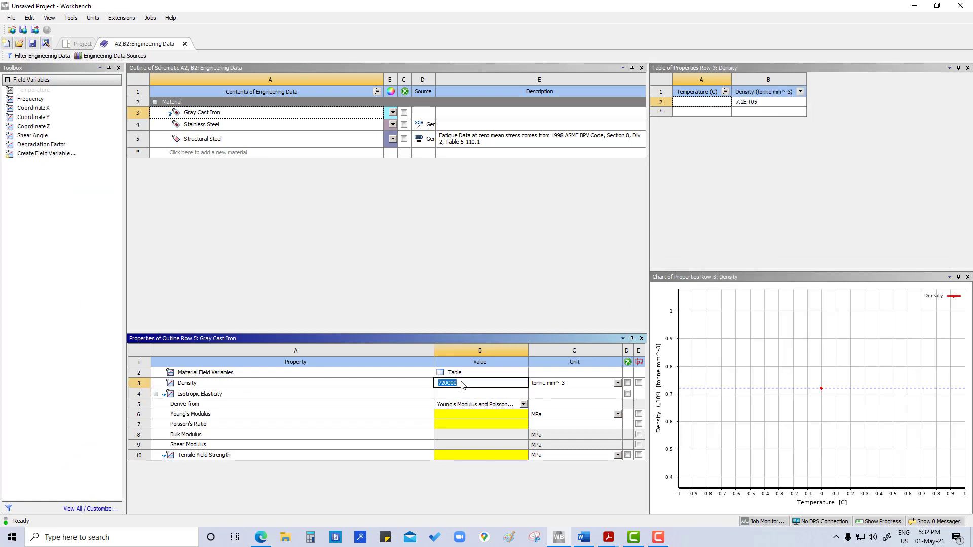
pyautogui.write('7.2e-9')
pyautogui.press('Return')
# - Set Gray Cast Iron's Young's Modulus to 1.2E+05 MPa, Poisson's Ratio to 0.29 and Tensile Yield Strength to 294 MPa
pyautogui.click(546, 414)
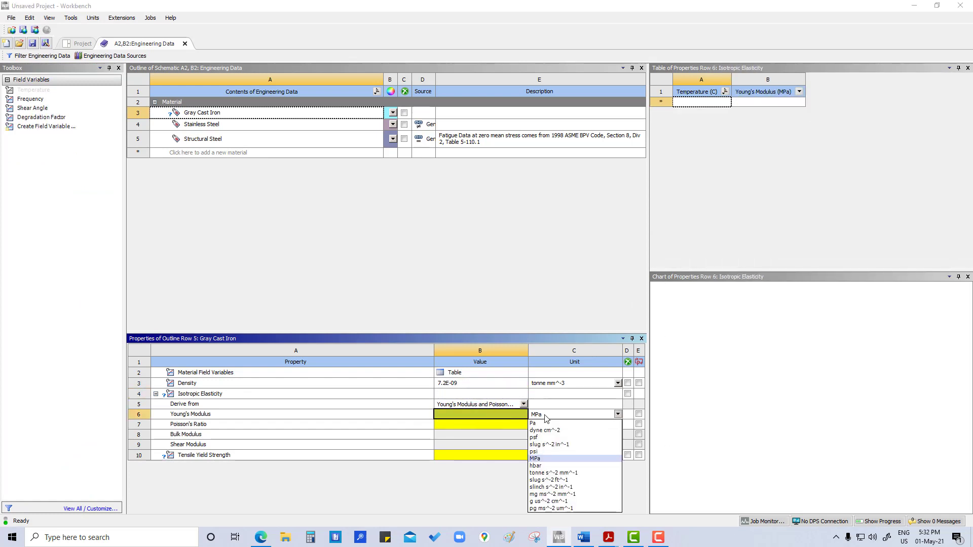
pyautogui.click(499, 415)
pyautogui.write('1.2e5')
pyautogui.press('Return')
pyautogui.write('0.29')
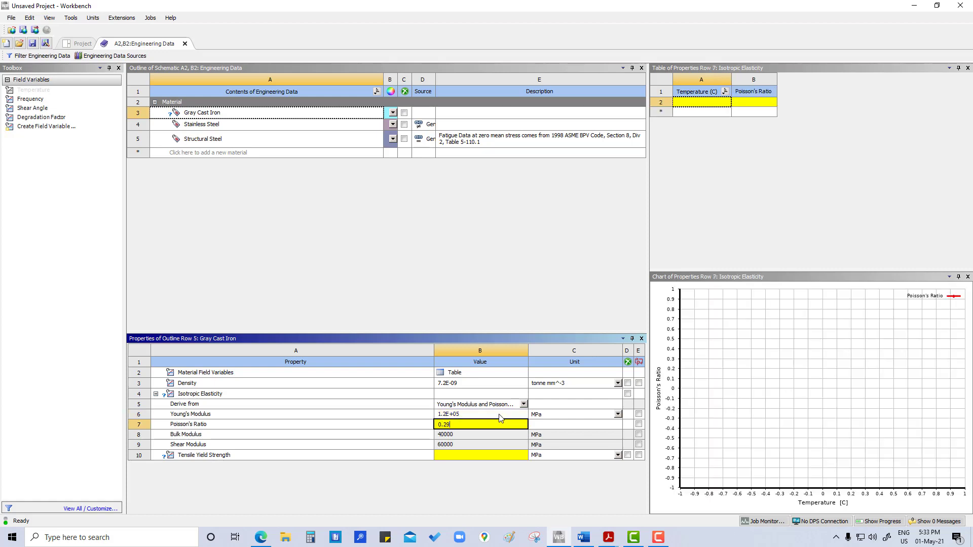
pyautogui.press('Return')
pyautogui.click(388, 274)
# - Duplicate the Stainless Steel material and rename the copy as Steel
pyautogui.click(206, 125)
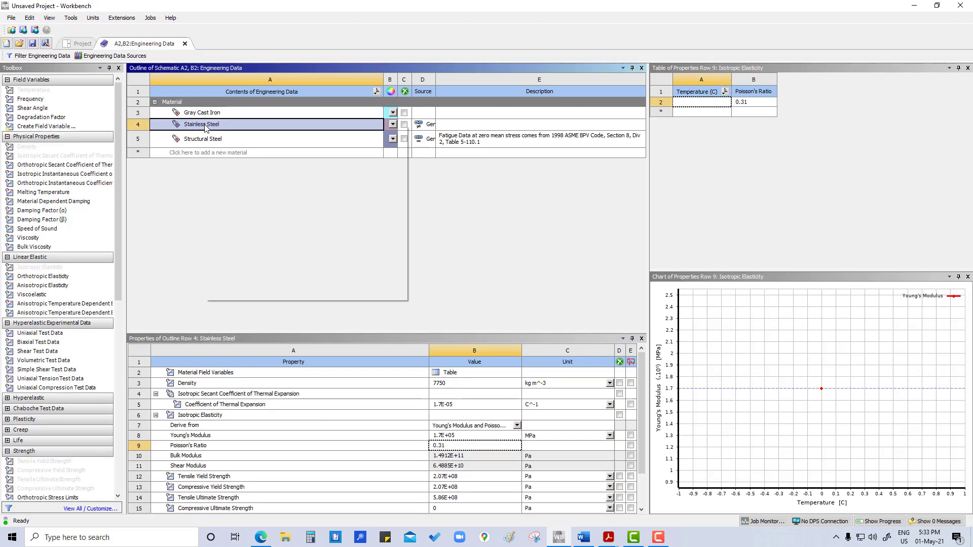
pyautogui.rightClick(205, 126)
pyautogui.click(243, 282)
pyautogui.write('St')
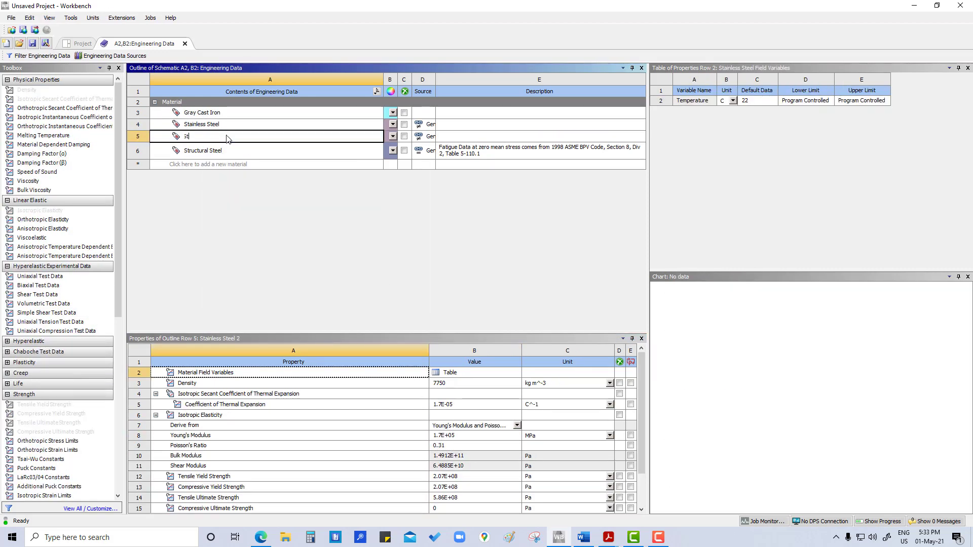
pyautogui.write('eel')
pyautogui.press('Return')
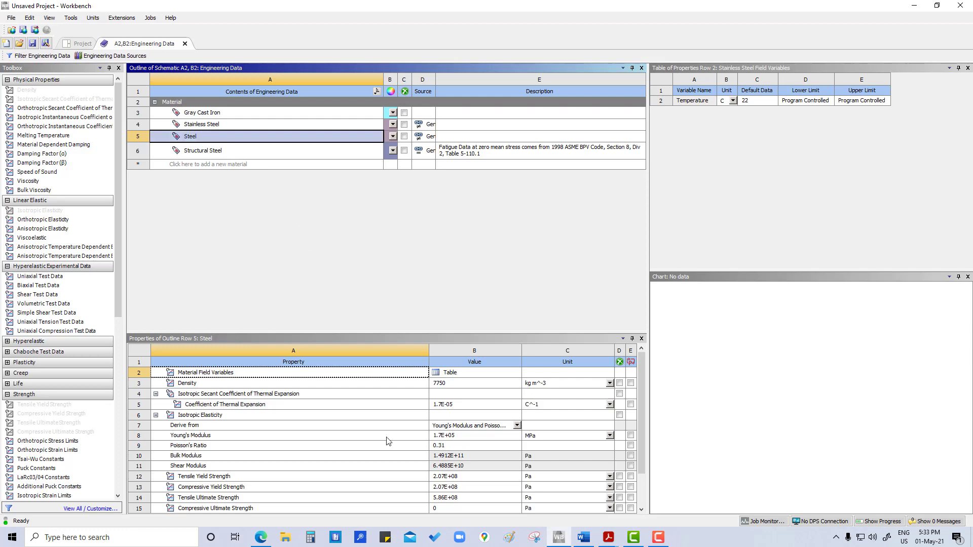
# - Switch the density unit of Steel to tonne mm^-3 and set its value to 7.15E-09
pyautogui.scroll(-1, 469, 487)
pyautogui.scroll(1, 454, 469)
pyautogui.click(610, 383)
pyautogui.click(558, 448)
pyautogui.click(459, 384)
pyautogui.write('7.15')
pyautogui.press('Return')
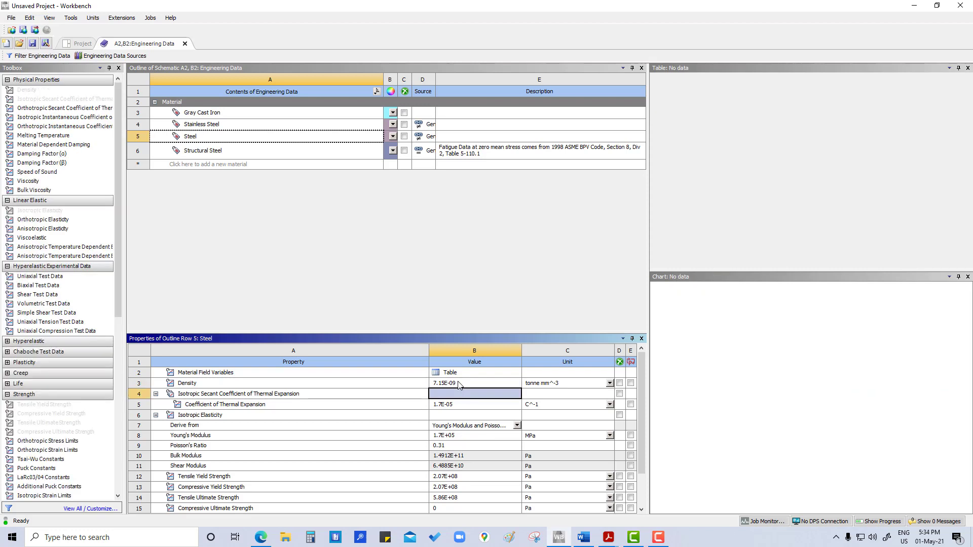
# - Set Steel's Young's Modulus to 2.1E+05 MPa and its Poisson's Ratio to 0.3
pyautogui.click(455, 437)
pyautogui.write('2.10e+05')
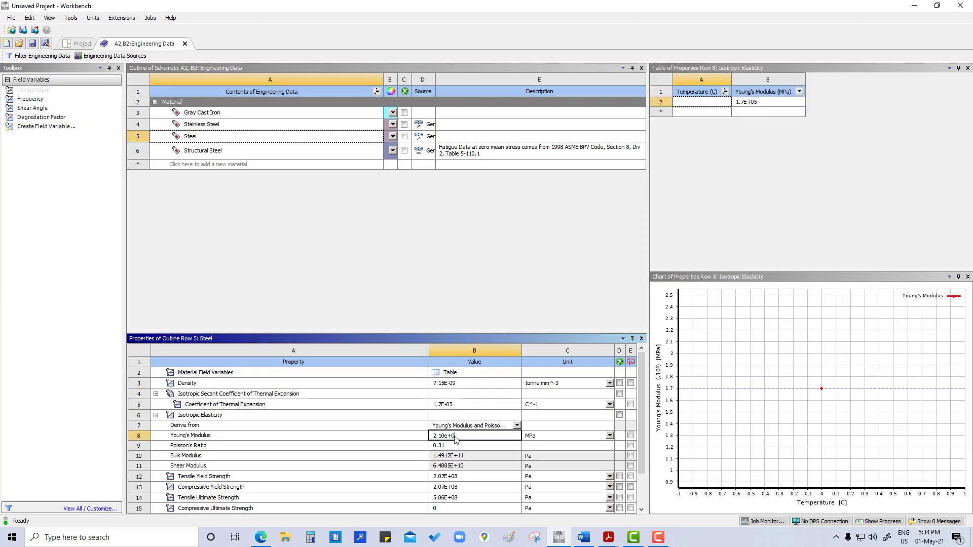
pyautogui.press('Return')
pyautogui.write('0.3')
pyautogui.press('Return')
# - Set the Tensile Yield Strength of Steel to 260 and switch its unit to MPa
pyautogui.click(457, 478)
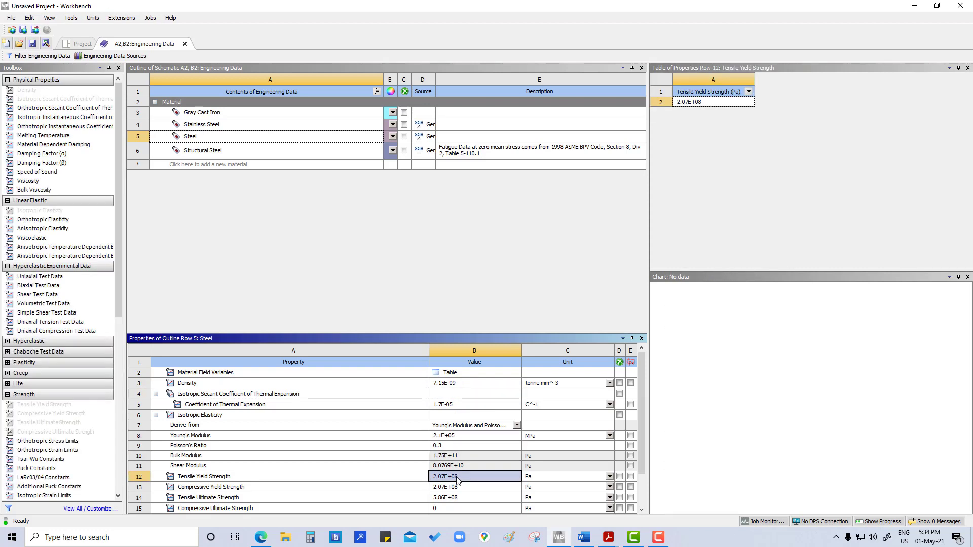
pyautogui.write('260')
pyautogui.press('Return')
pyautogui.click(609, 477)
pyautogui.click(557, 400)
pyautogui.click(308, 283)
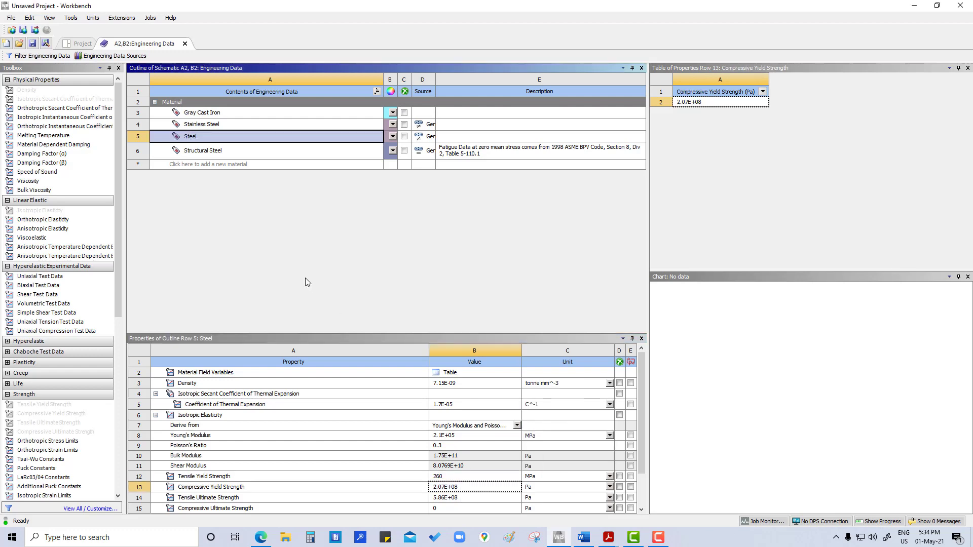
# - Duplicate the Gray Cast Iron material and rename the copy as Copper
pyautogui.click(256, 165)
pyautogui.press('Escape')
pyautogui.rightClick(202, 113)
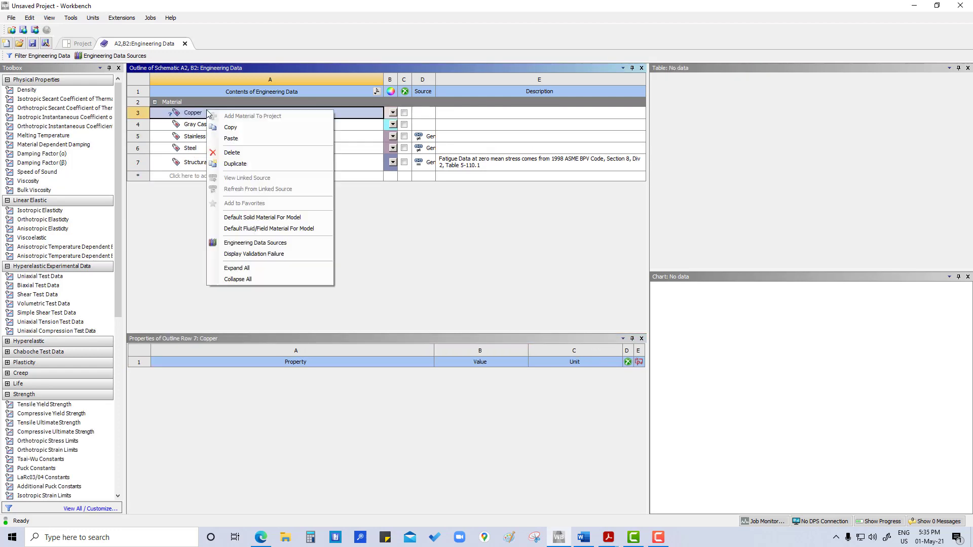
pyautogui.click(226, 161)
pyautogui.write('Copper')
pyautogui.press('Return')
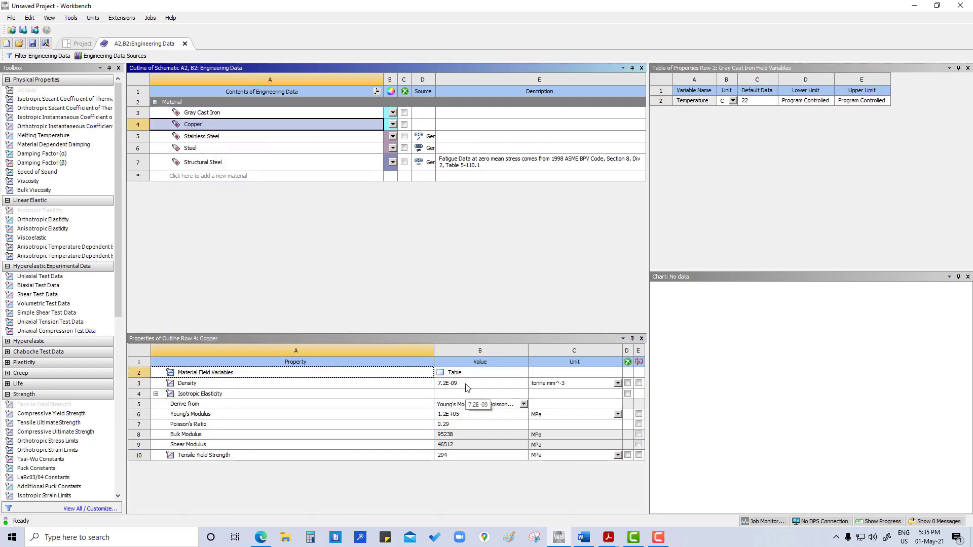
# - Set Copper's density to 8.5E-09 tonne mm^-3 and its Poisson's Ratio to 0.33
pyautogui.click(467, 384)
pyautogui.write('8.5e-9')
pyautogui.press('Return')
pyautogui.click(470, 424)
pyautogui.write('0.33')
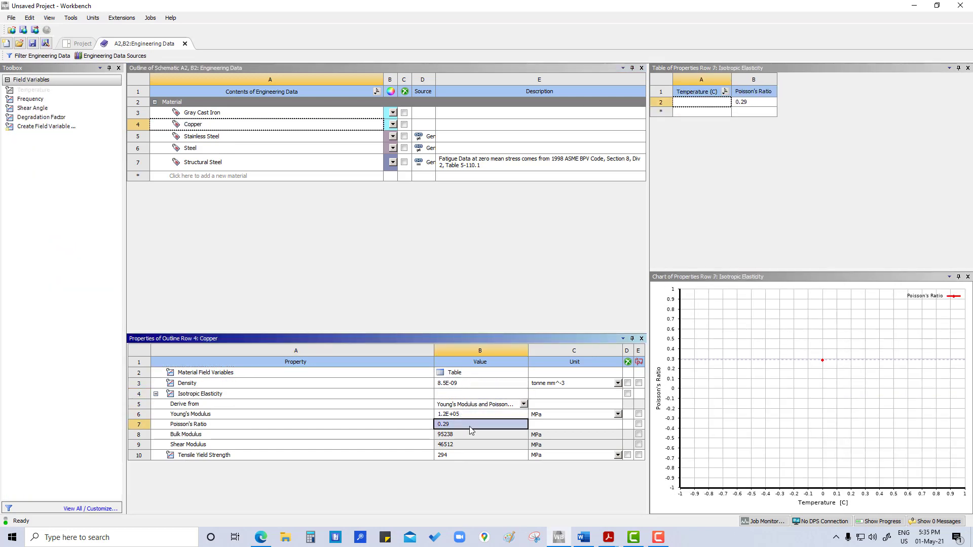
pyautogui.press('Return')
# - Set the Young's Modulus of Copper to 1.05E+05 MPa
pyautogui.click(452, 414)
pyautogui.write('1.05e-9')
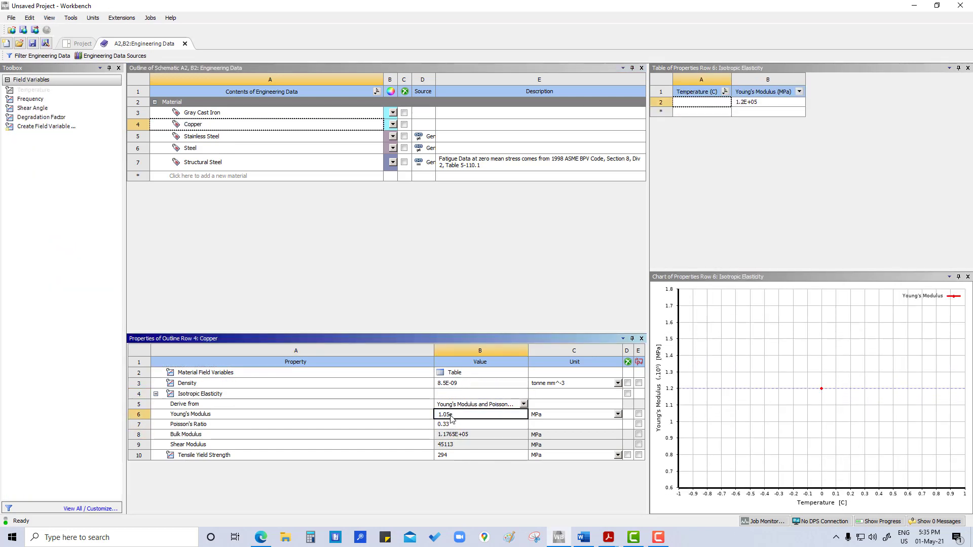
pyautogui.press('Return')
pyautogui.press('BackSpace')
pyautogui.press('BackSpace')
pyautogui.press('BackSpace')
pyautogui.write('5')
pyautogui.press('Return')
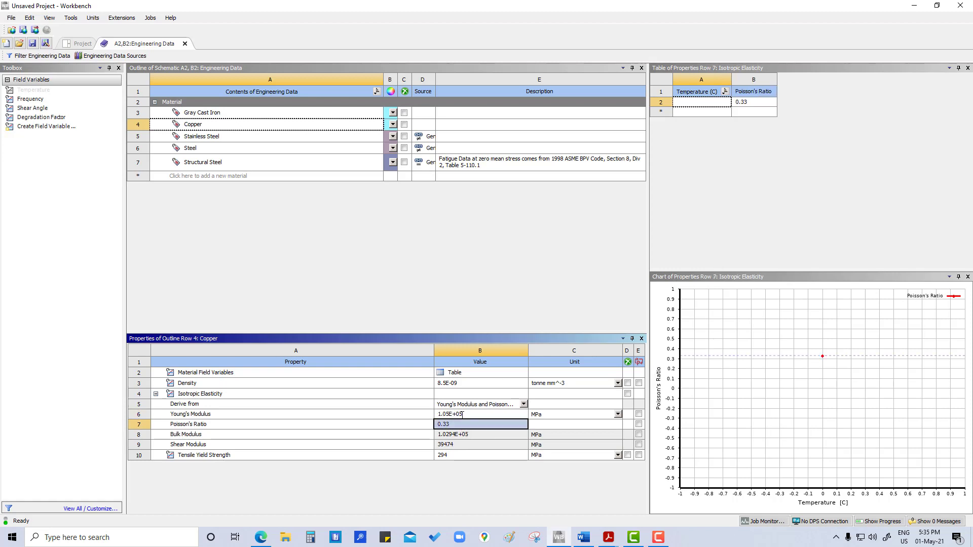
# - Set the Tensile Yield Strength of Copper to 200 MPa
pyautogui.click(462, 455)
pyautogui.write('200')
pyautogui.press('Return')
pyautogui.click(358, 269)
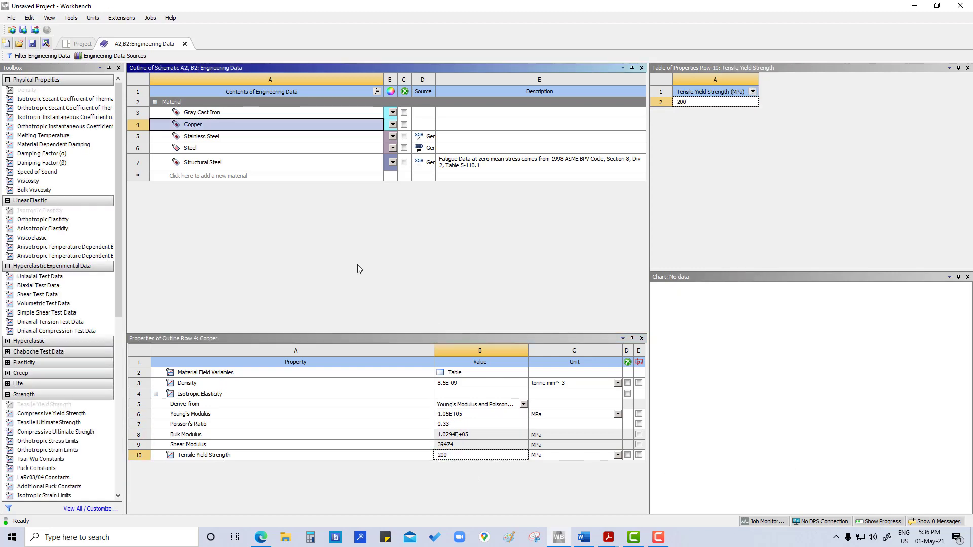
# - Duplicate the Gray Cast Iron material and rename the copy as Unfilled Polycarbonate
pyautogui.click(228, 176)
pyautogui.rightClick(203, 113)
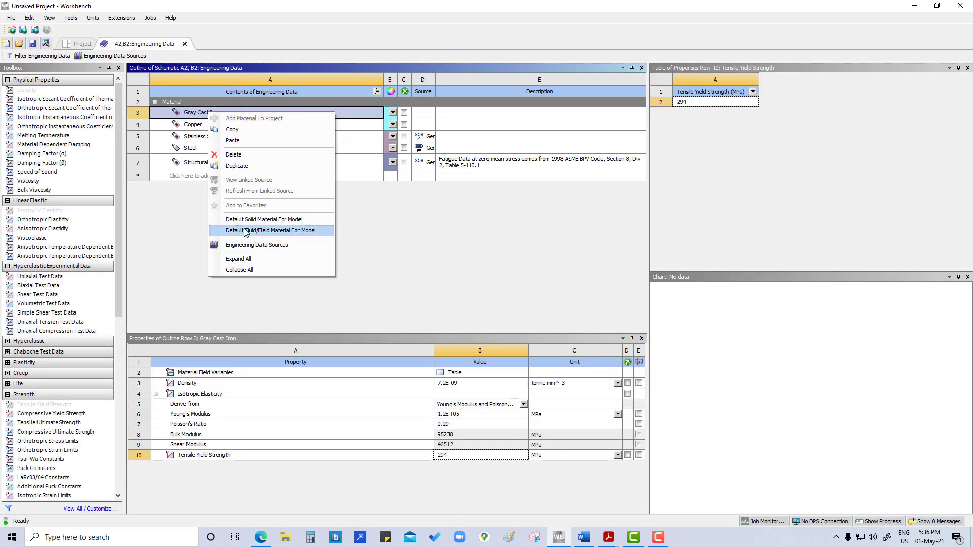
pyautogui.click(213, 141)
pyautogui.write('Unfilled Poly')
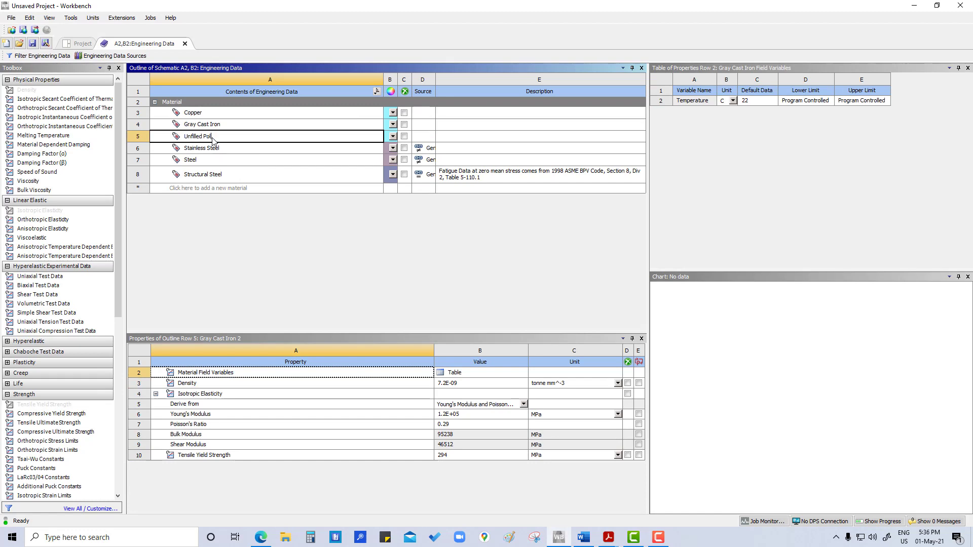
pyautogui.write('carbonate')
pyautogui.press('Return')
# - Set Unfilled Polycarbonate's density to 1.1902E-09 tonne mm^-3 and its Young's Modulus to 2206.3 MPa
pyautogui.click(469, 384)
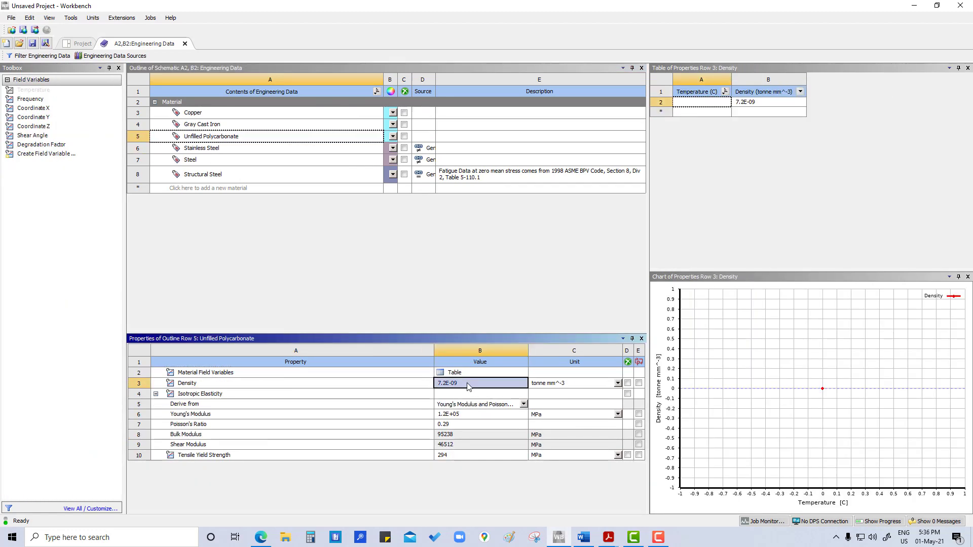
pyautogui.write('1.902e-09')
pyautogui.press('Return')
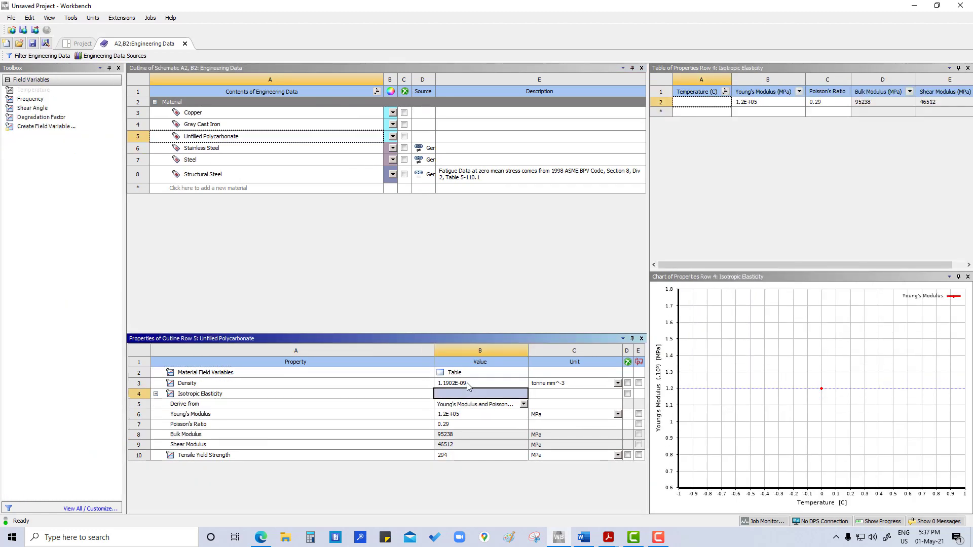
pyautogui.click(459, 414)
pyautogui.write('2206.3')
pyautogui.press('Return')
# - Set Unfilled Polycarbonate's Poisson's Ratio to 0.35 and its Tensile Yield Strength to 65.5 MPa
pyautogui.write('0.35')
pyautogui.press('Return')
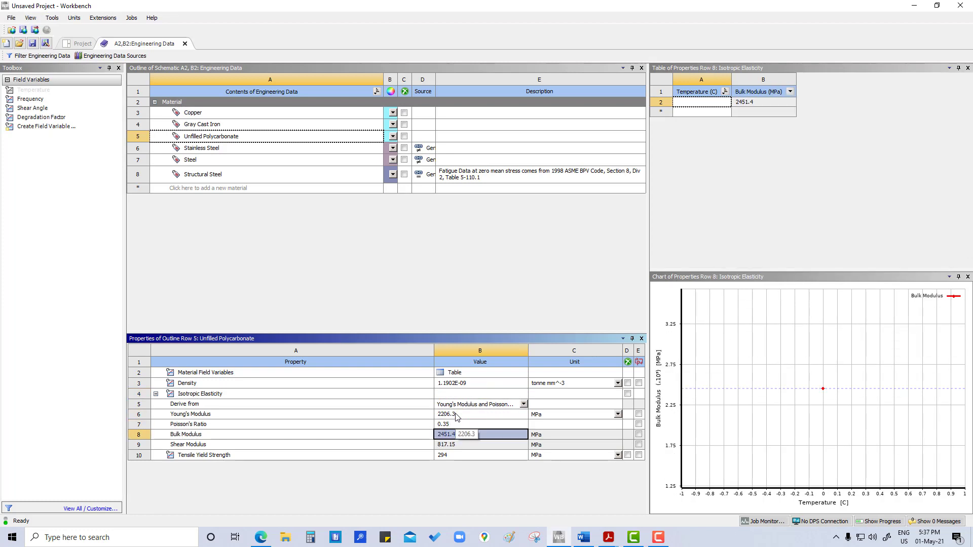
pyautogui.write('65.5')
pyautogui.press('Return')
pyautogui.click(435, 282)
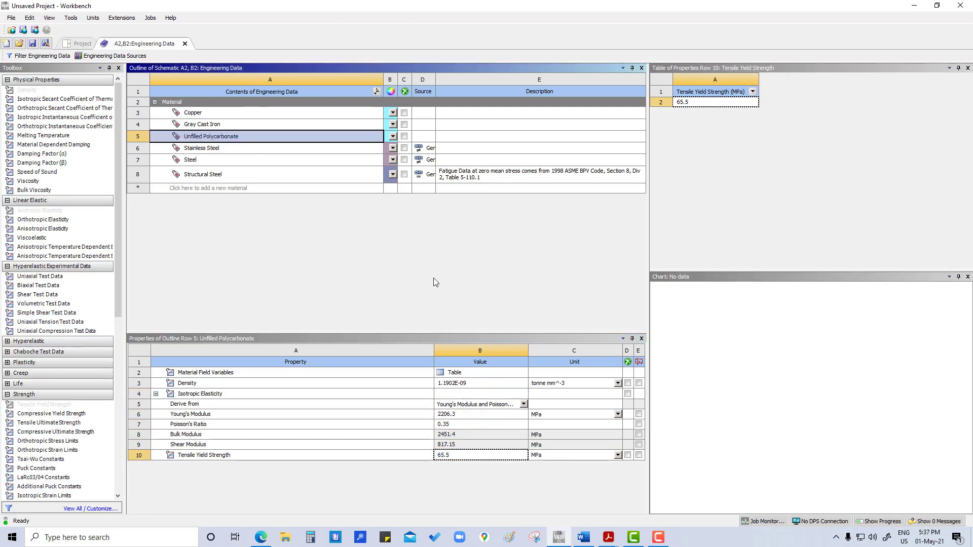
# - Close the engineering data and open the Static Structural model in Mechanical, re-reading the upstream data
pyautogui.click(185, 43)
pyautogui.click(325, 280)
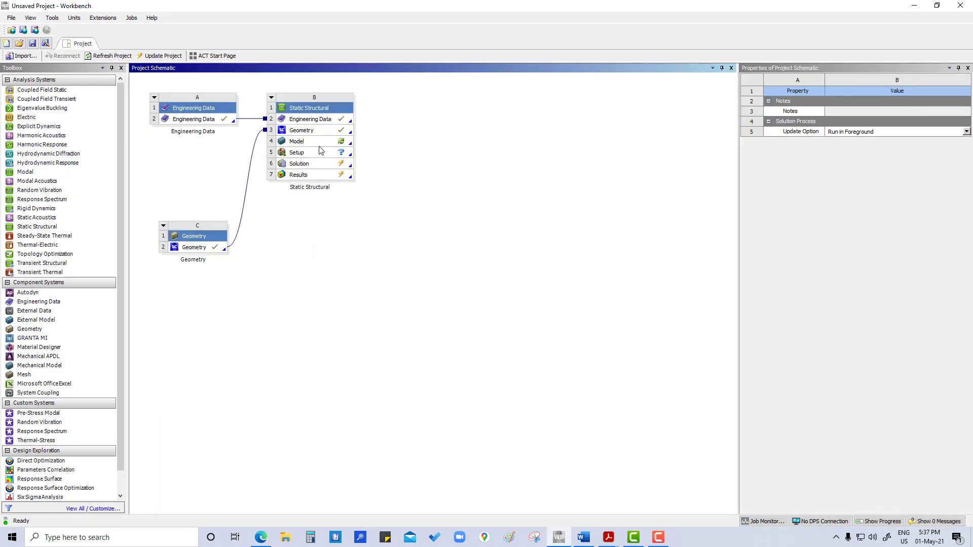
pyautogui.doubleClick(325, 142)
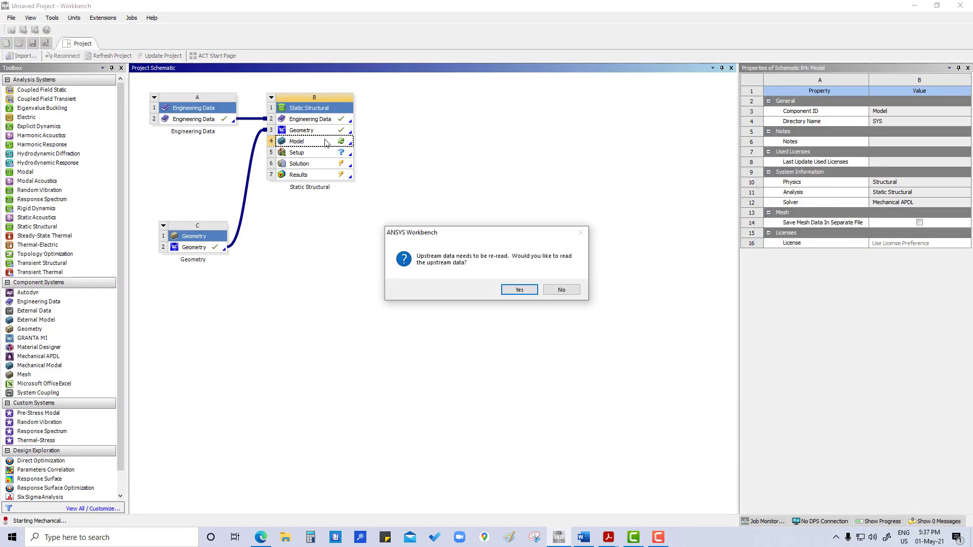
pyautogui.click(517, 289)
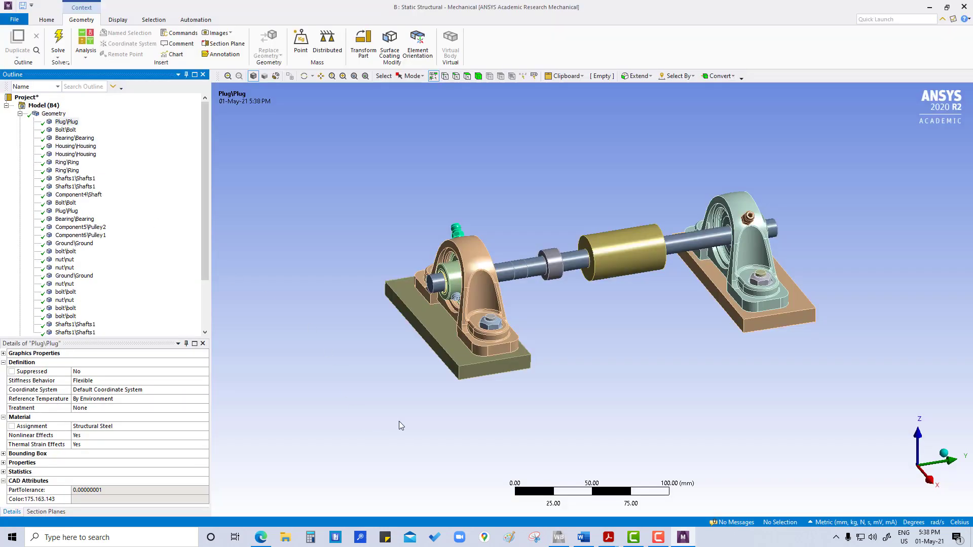
# - Suppress both Plug bodies on top of the two bearing housings
pyautogui.moveTo(492, 424); pyautogui.dragTo(659, 398, button='middle')
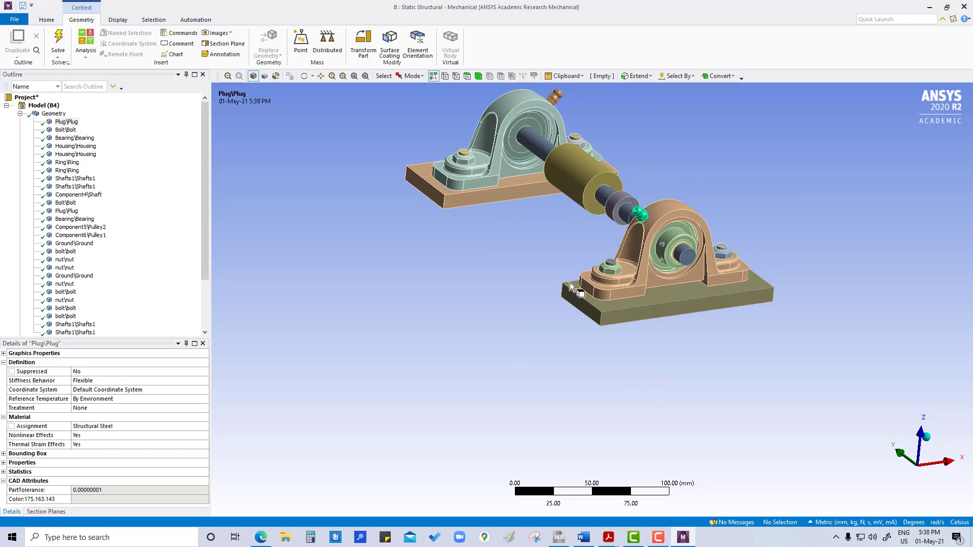
pyautogui.click(60, 122)
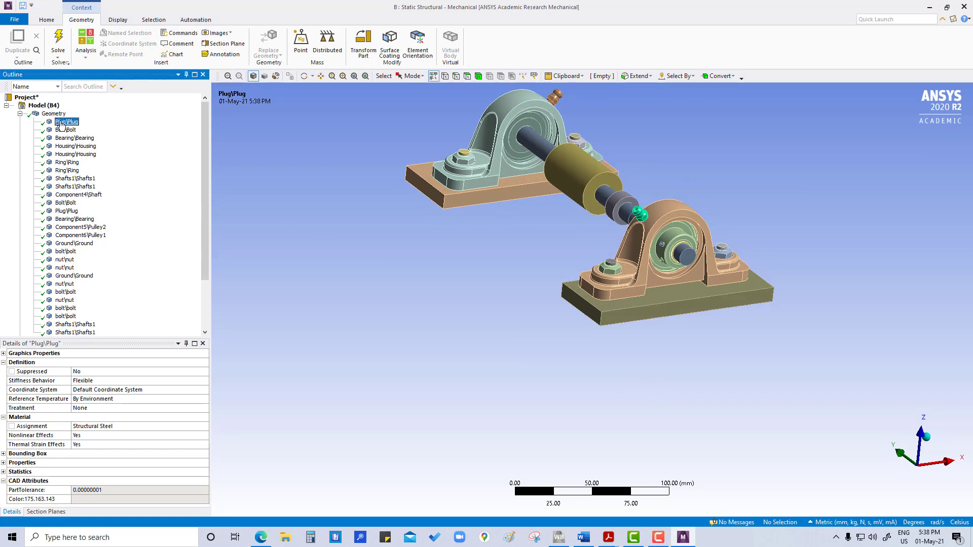
pyautogui.rightClick(64, 125)
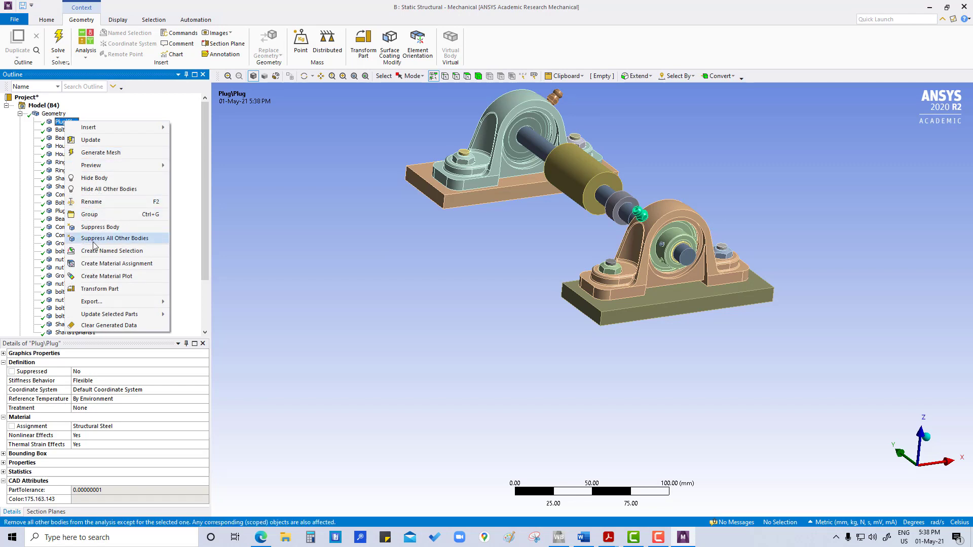
pyautogui.click(100, 227)
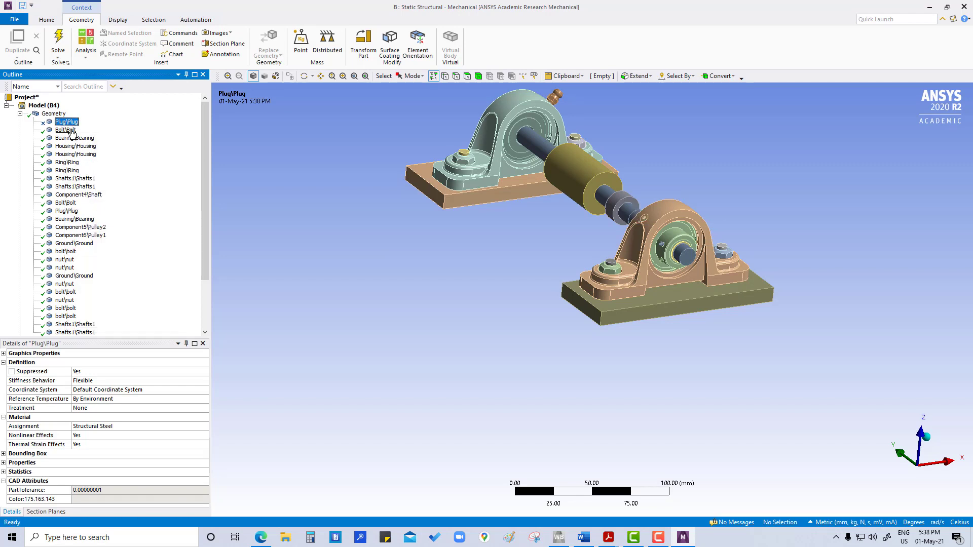
pyautogui.click(72, 212)
pyautogui.rightClick(74, 213)
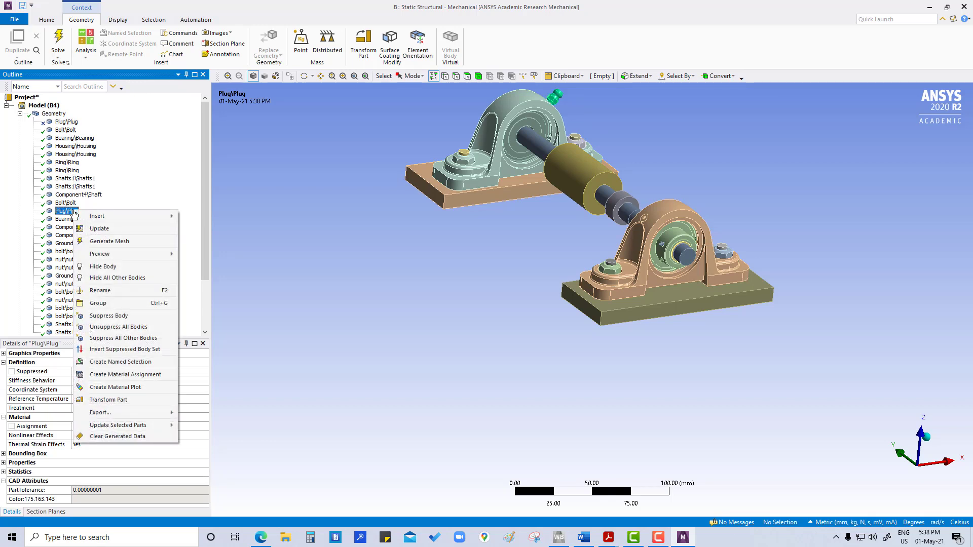
pyautogui.click(109, 315)
# - Suppress the second-to-last Shafts1 body, a small set screw in the bearing of the orange-brown housing
pyautogui.moveTo(737, 317); pyautogui.dragTo(634, 251, button='middle')
pyautogui.scroll(5, 613, 263)
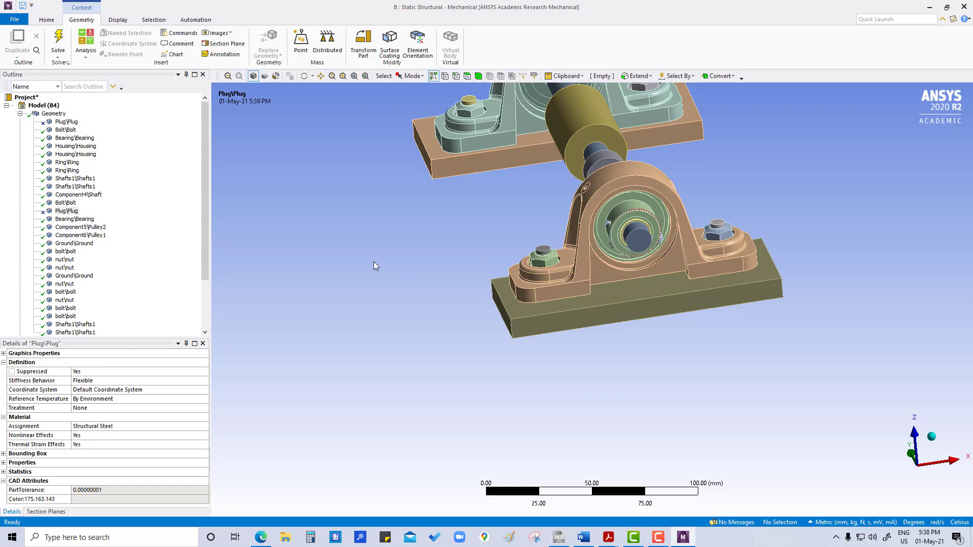
pyautogui.scroll(-1, 53, 315)
pyautogui.scroll(-1, 53, 316)
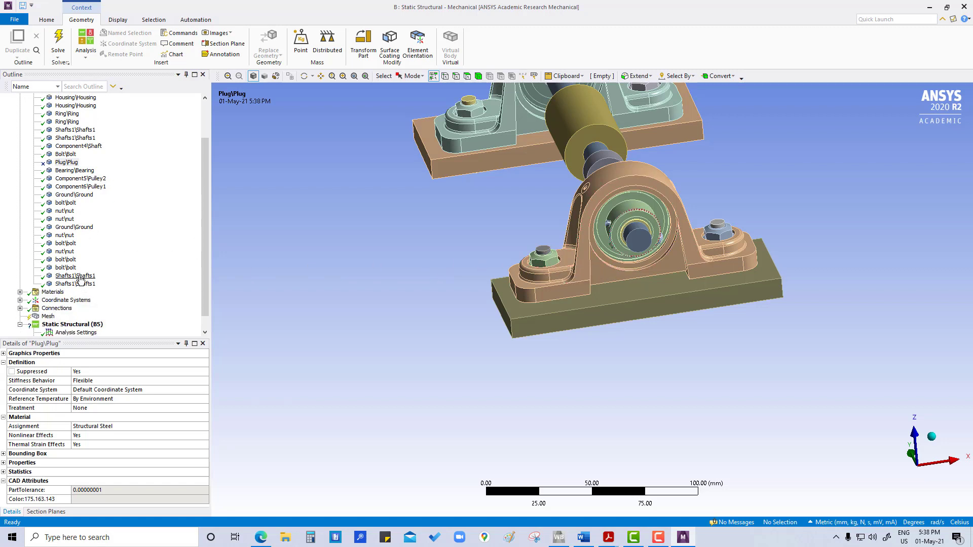
pyautogui.click(80, 277)
pyautogui.scroll(-2, 625, 232)
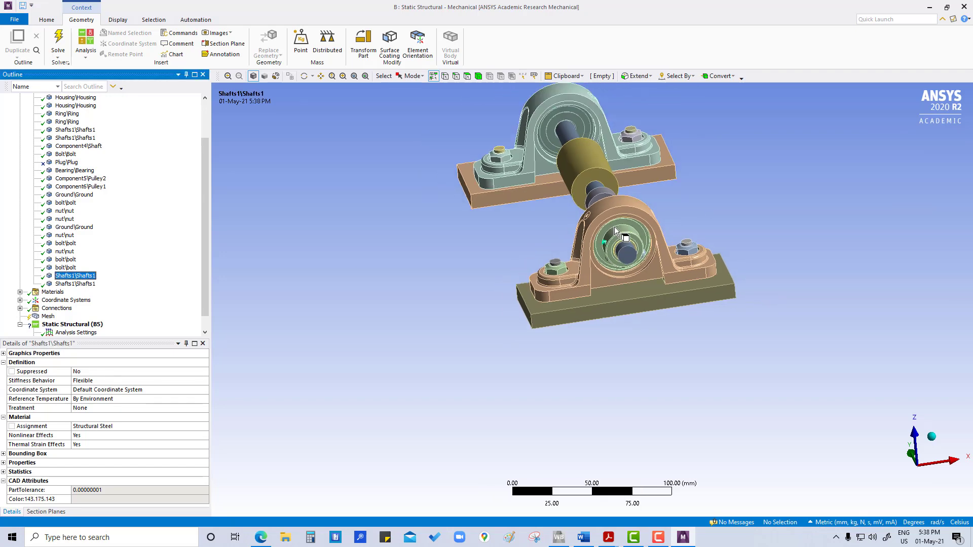
pyautogui.scroll(5, 615, 226)
pyautogui.scroll(-2, 633, 156)
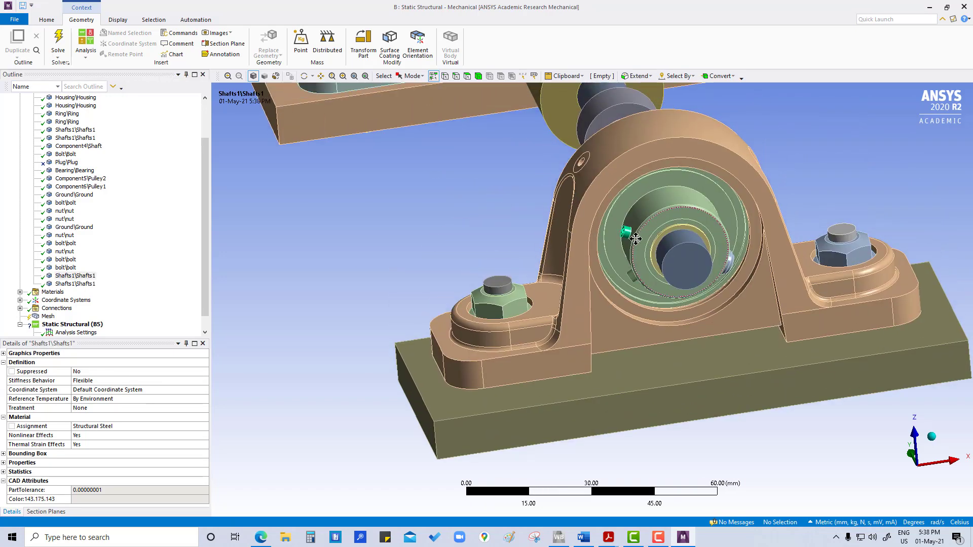
pyautogui.scroll(4, 633, 156)
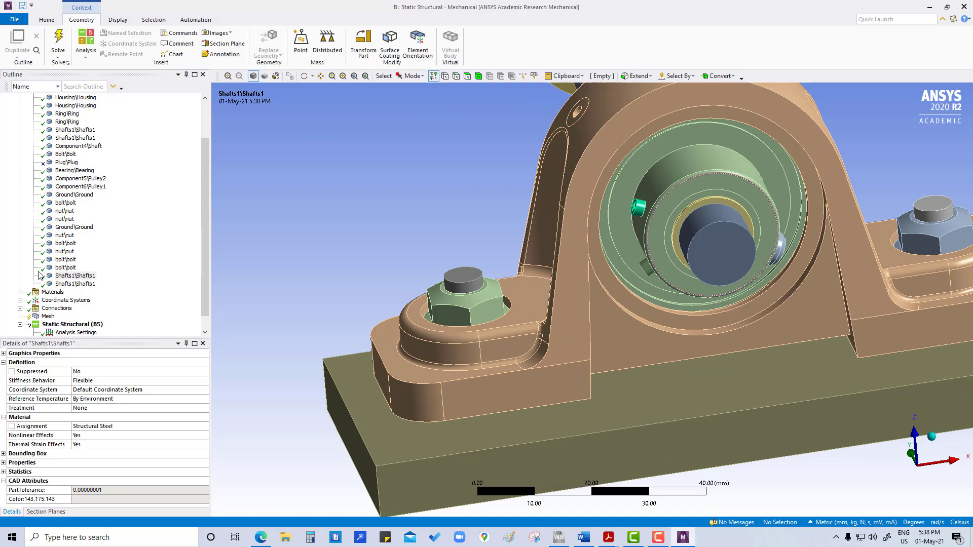
pyautogui.rightClick(64, 276)
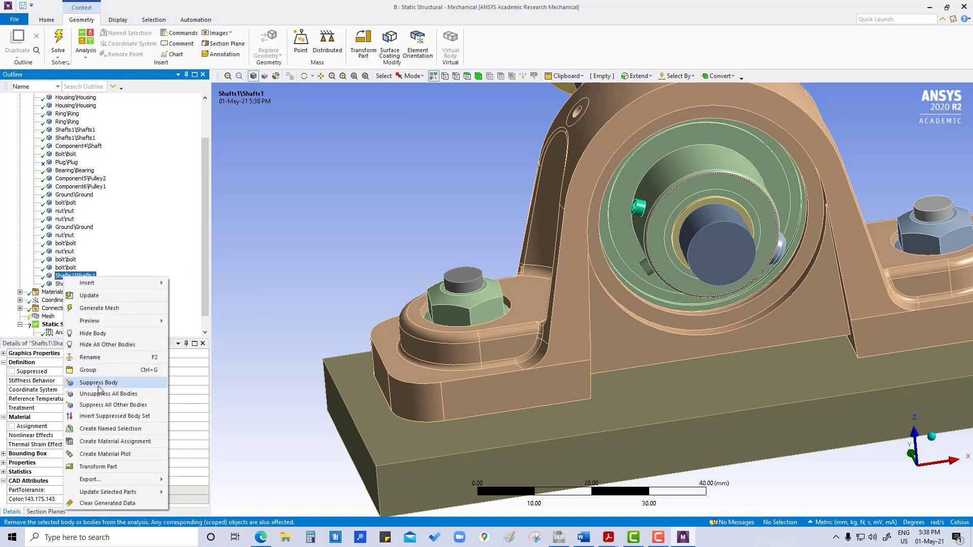
pyautogui.click(100, 383)
# - Suppress the last Shafts1 body, the remaining small set screw in the orange-brown housing's bearing
pyautogui.click(75, 284)
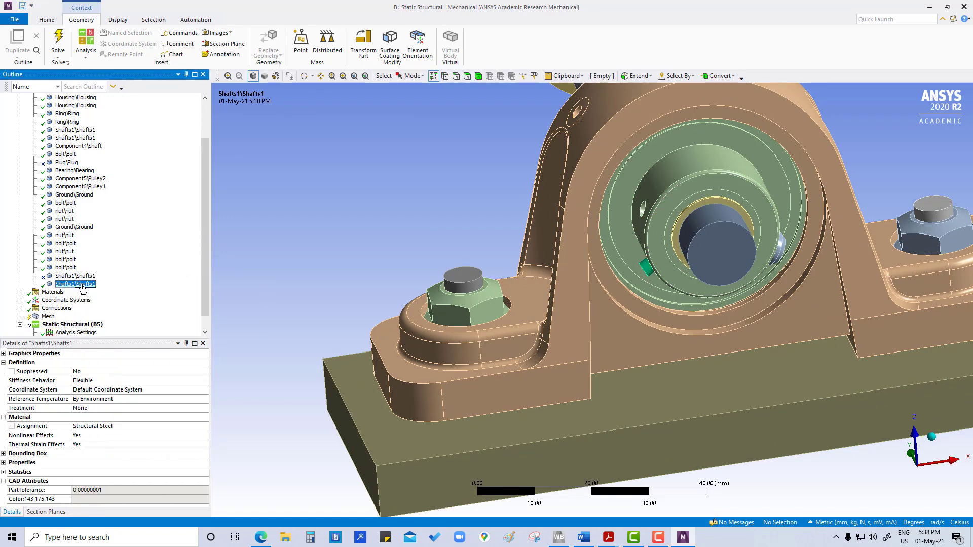
pyautogui.moveTo(652, 271); pyautogui.dragTo(720, 264, button='middle')
pyautogui.rightClick(79, 285)
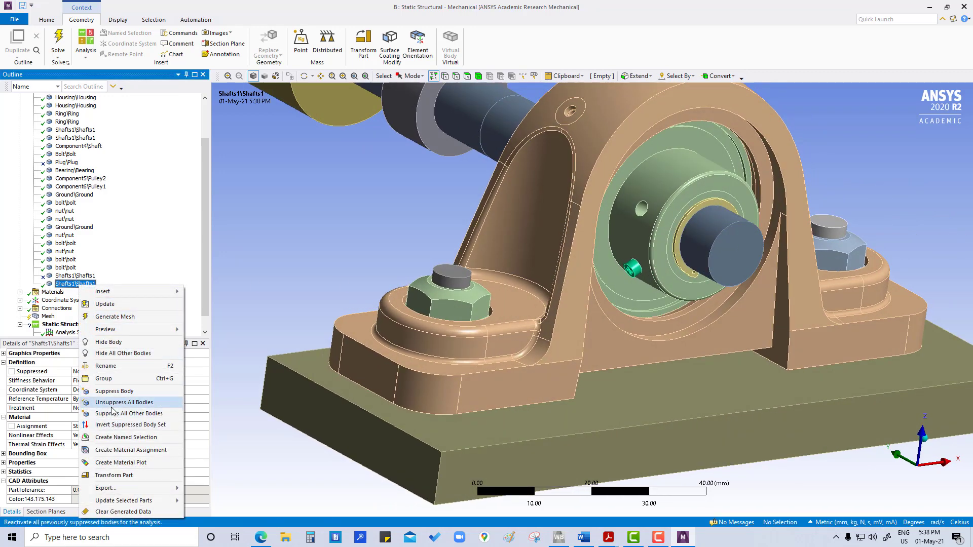
pyautogui.click(114, 391)
# - Suppress the first small Shafts1 set screw in the bearing of the teal housing at the other shaft end
pyautogui.moveTo(675, 276); pyautogui.dragTo(714, 259, button='middle')
pyautogui.scroll(-2, 713, 258)
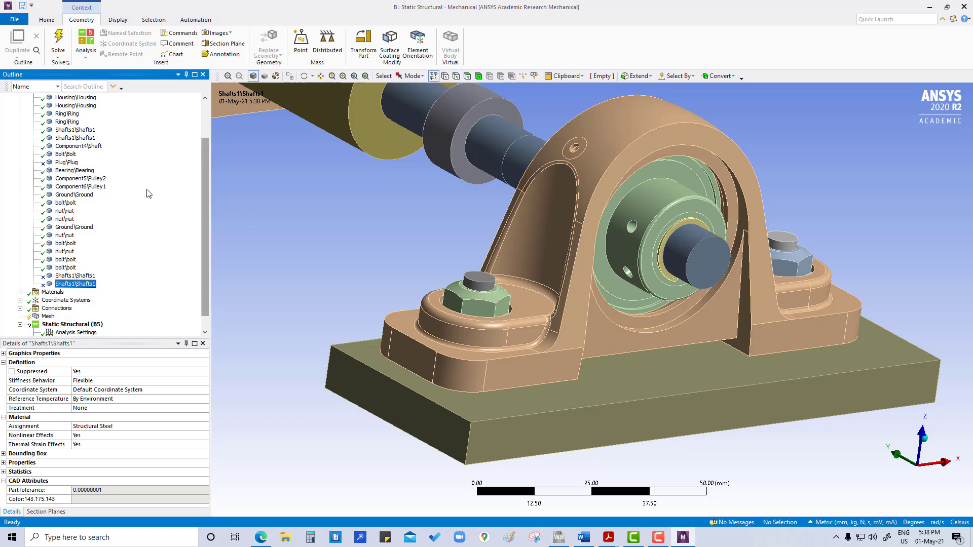
pyautogui.moveTo(552, 324); pyautogui.dragTo(574, 257, button='middle')
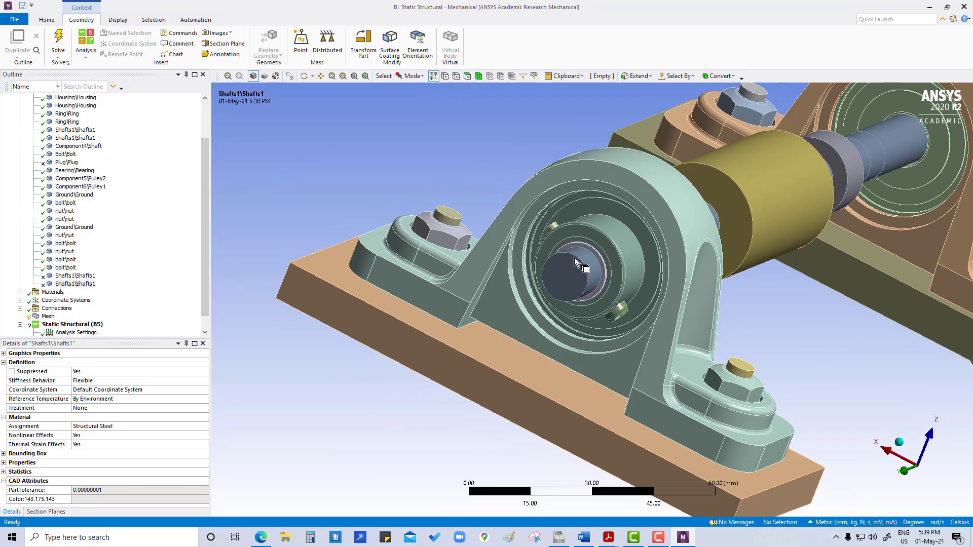
pyautogui.scroll(2, 574, 257)
pyautogui.click(549, 210)
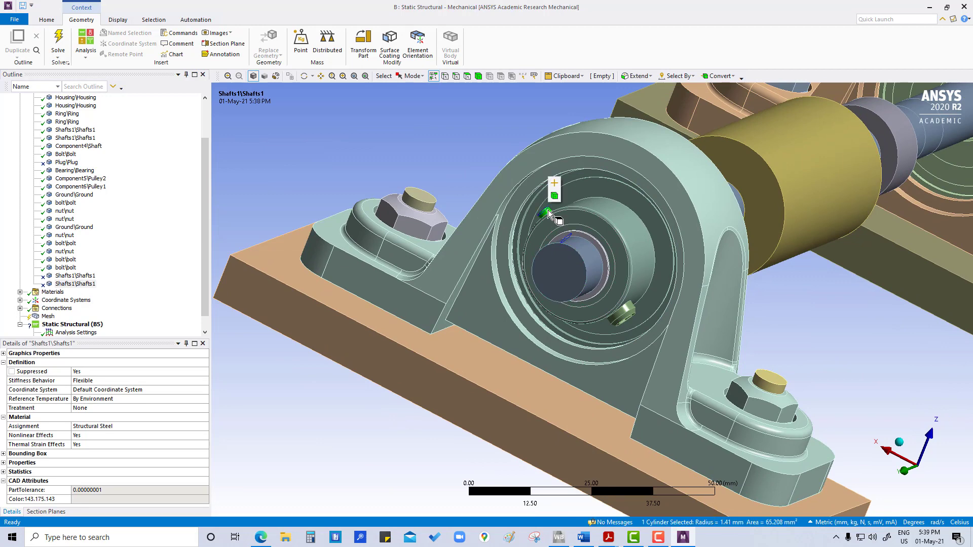
pyautogui.rightClick(548, 210)
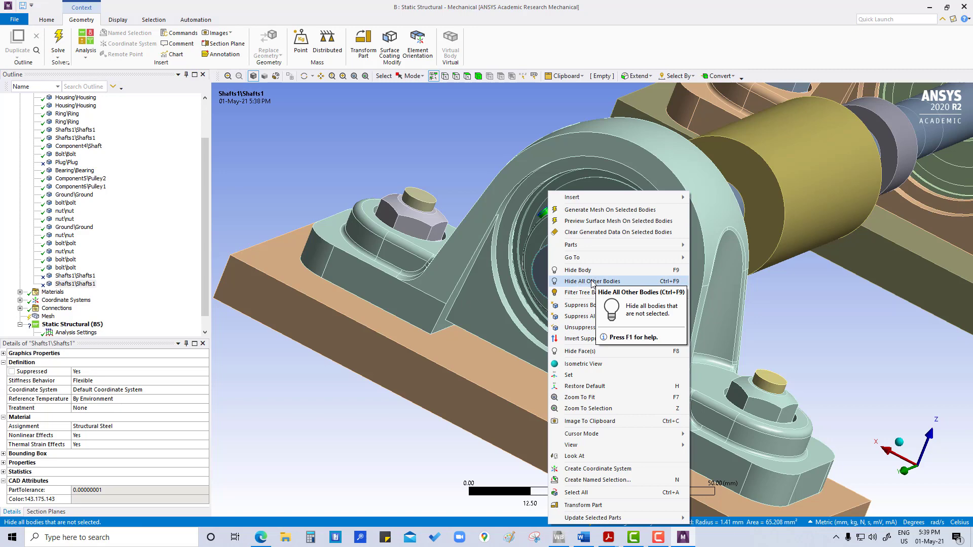
pyautogui.click(578, 307)
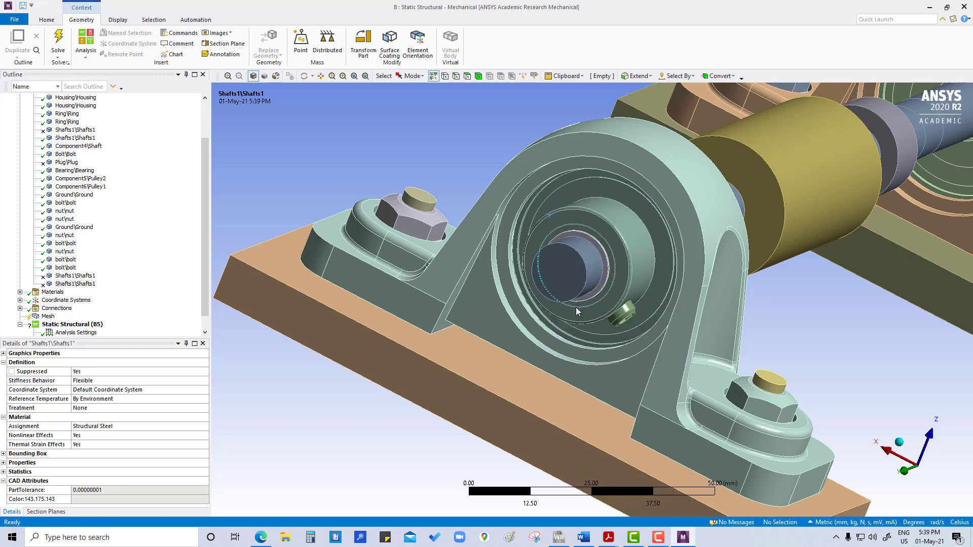
# - Suppress the second small Shafts1 set screw in the teal housing's bearing
pyautogui.moveTo(604, 318); pyautogui.dragTo(540, 280, button='middle')
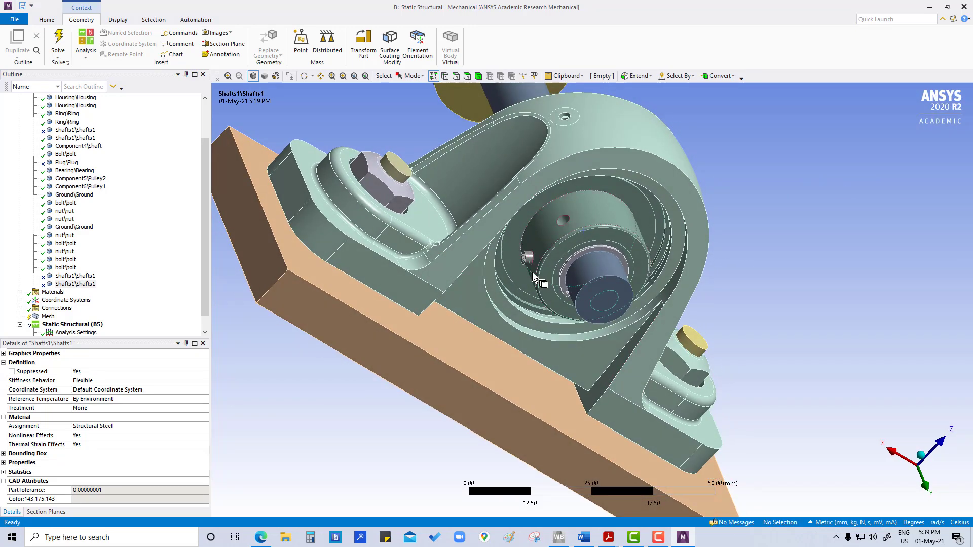
pyautogui.click(530, 260)
pyautogui.rightClick(530, 260)
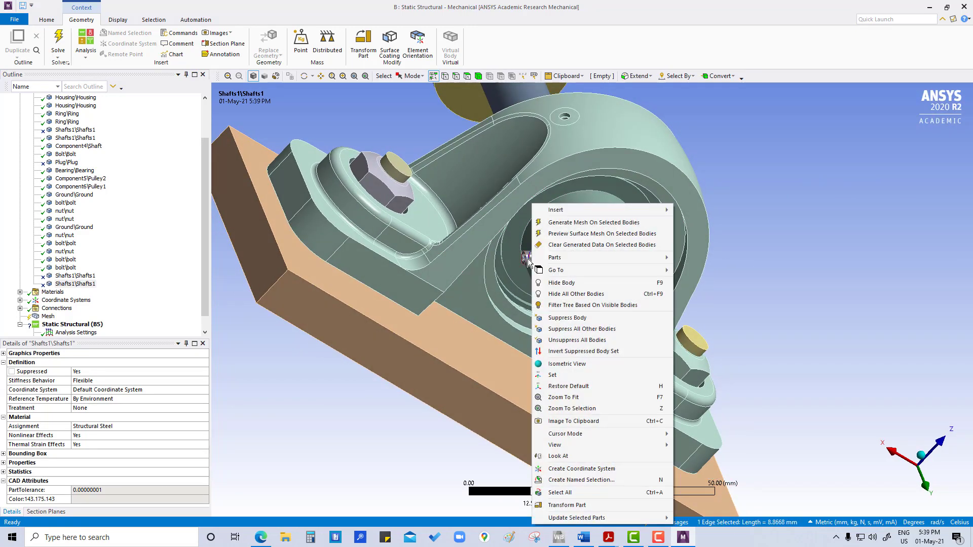
pyautogui.click(527, 257)
pyautogui.rightClick(527, 258)
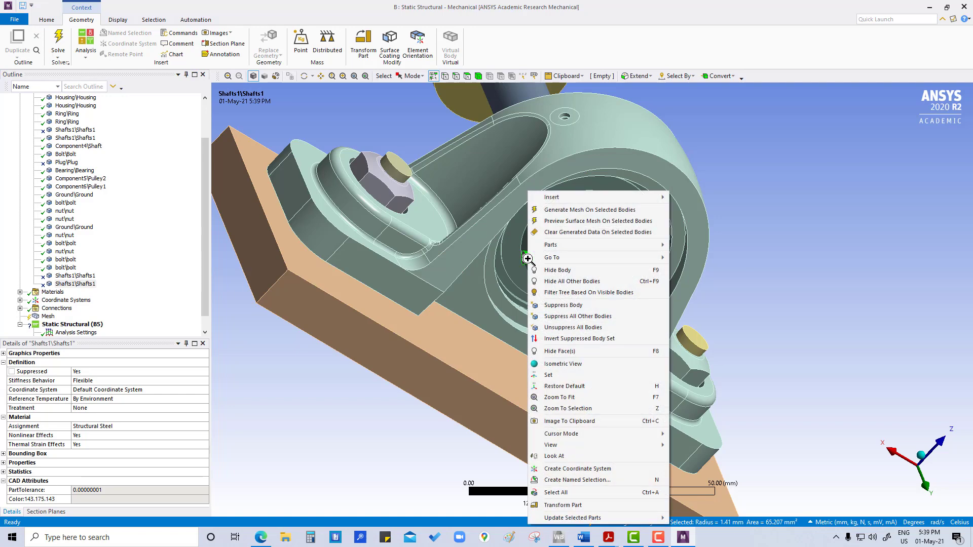
pyautogui.click(566, 306)
# - Examine the remaining bolt bodies, checking which fastener the first lowercase bolt\bolt body is in the assembly
pyautogui.moveTo(589, 307); pyautogui.dragTo(635, 314, button='middle')
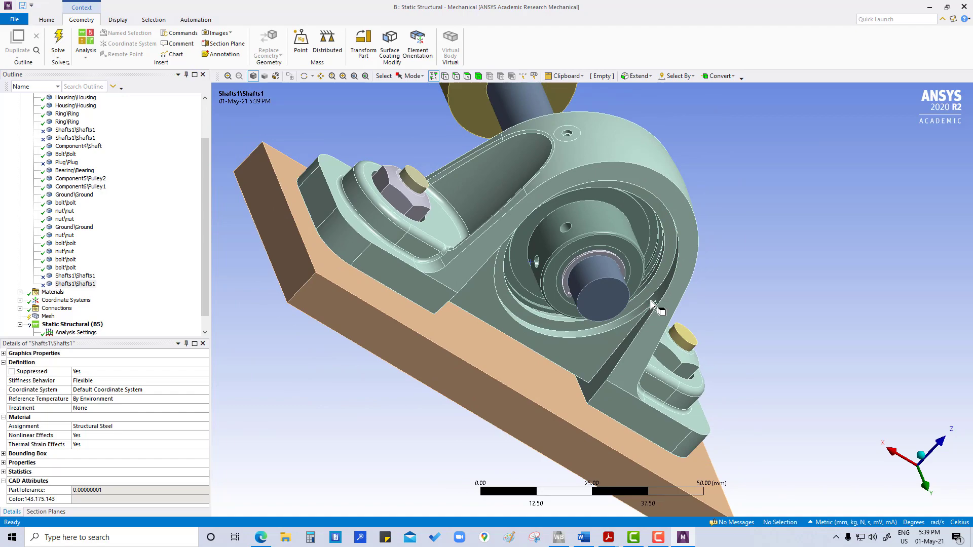
pyautogui.moveTo(507, 285); pyautogui.dragTo(382, 221, button='middle')
pyautogui.scroll(2, 33, 201)
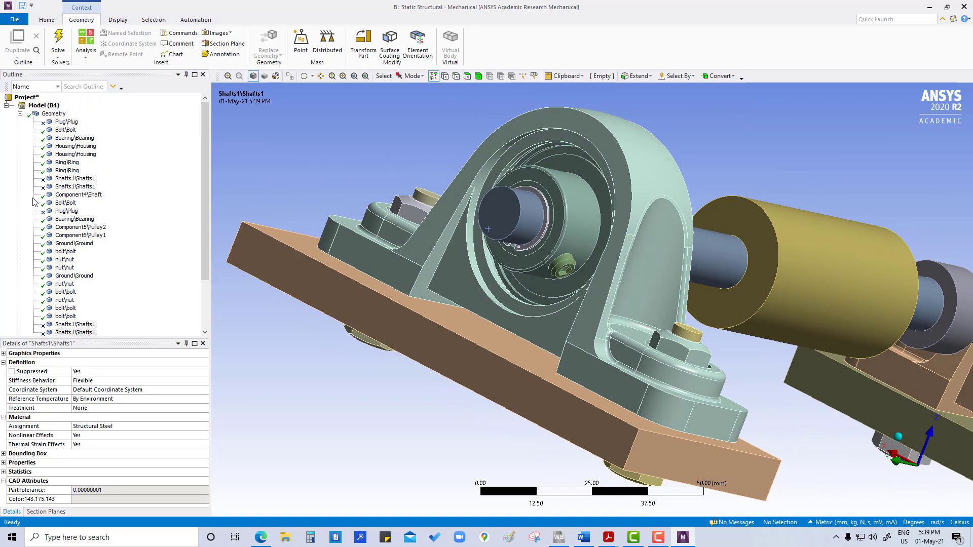
pyautogui.click(65, 251)
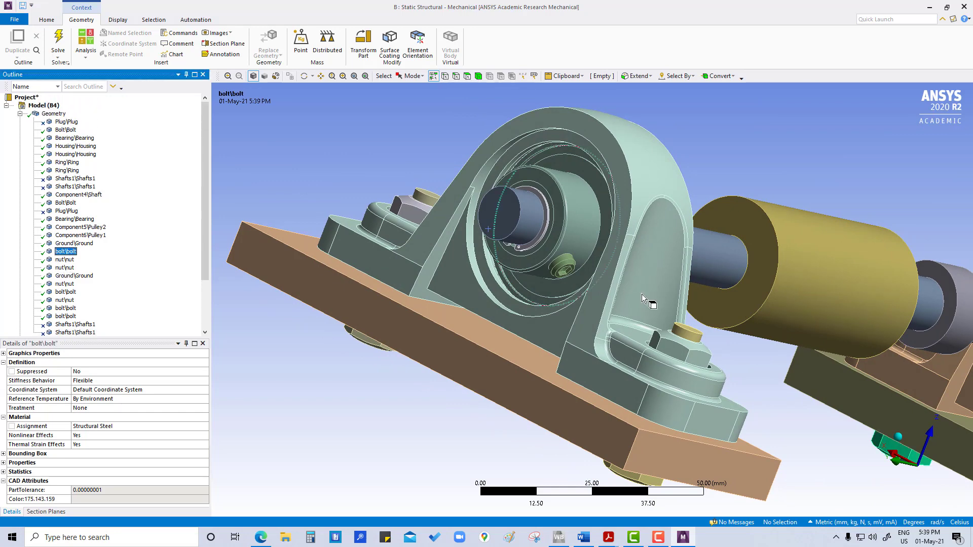
pyautogui.scroll(2, 711, 316)
pyautogui.scroll(-4, 710, 316)
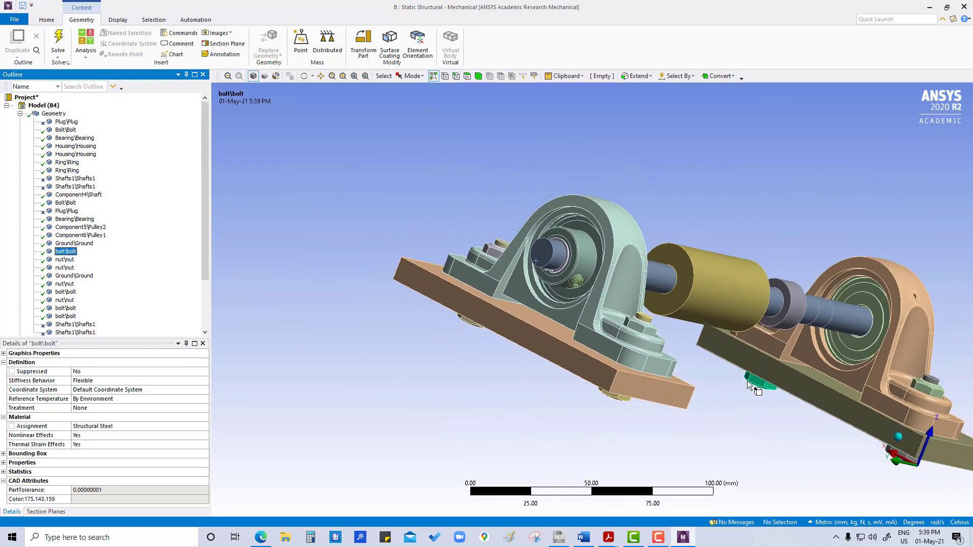
pyautogui.moveTo(748, 381); pyautogui.dragTo(218, 304, button='middle')
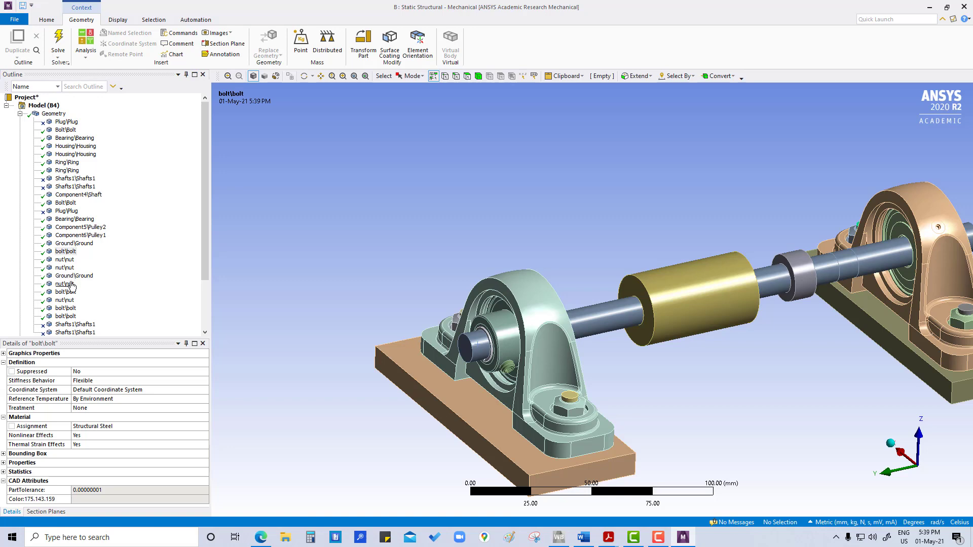
pyautogui.scroll(-1, 81, 315)
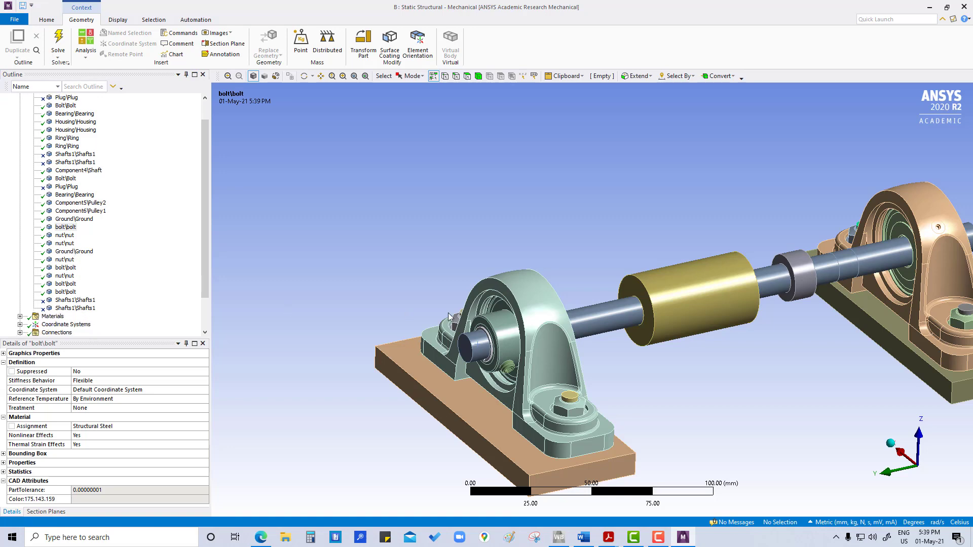
pyautogui.scroll(-3, 471, 317)
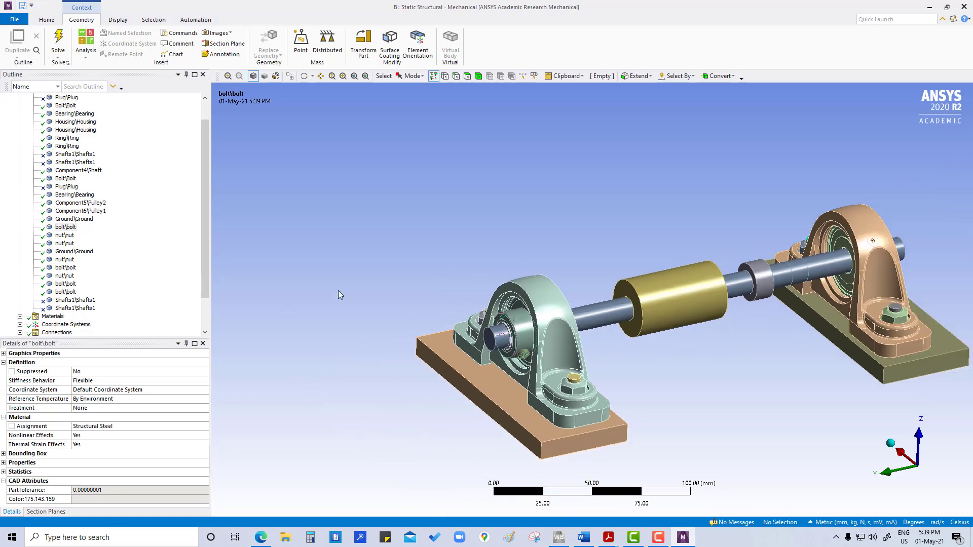
pyautogui.scroll(4, 507, 375)
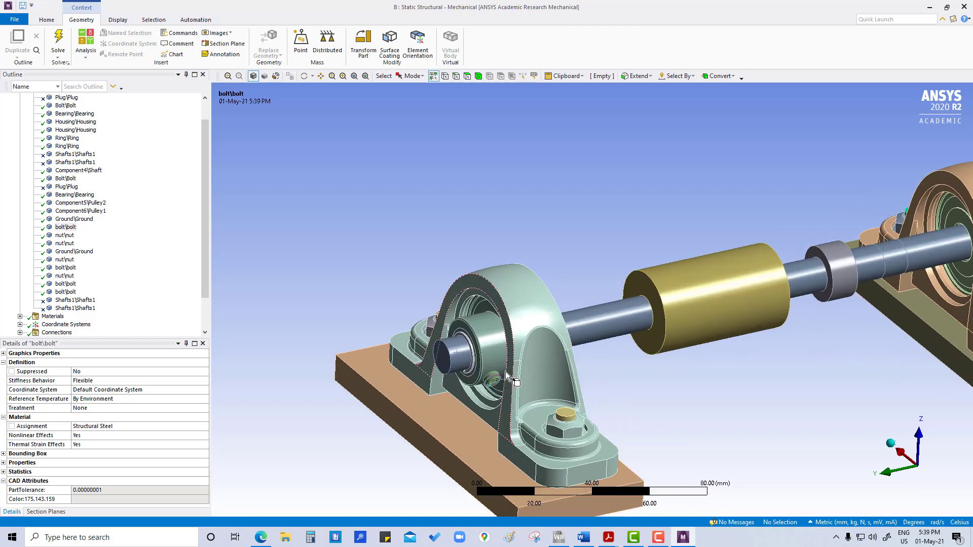
# - Suppress the Bolt body sitting between the bearing and the teal housing near the shaft end
pyautogui.click(496, 378)
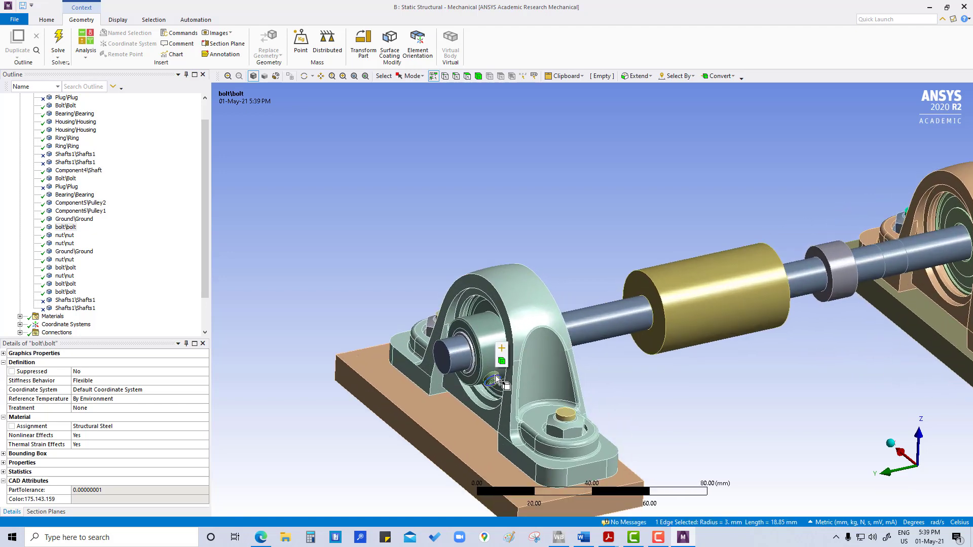
pyautogui.scroll(2, 495, 378)
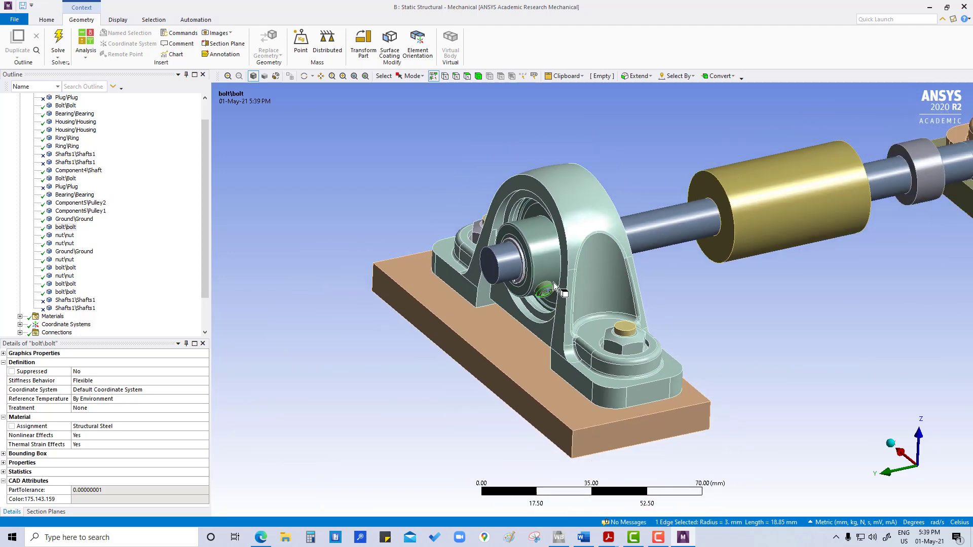
pyautogui.scroll(10, 554, 282)
pyautogui.click(498, 274)
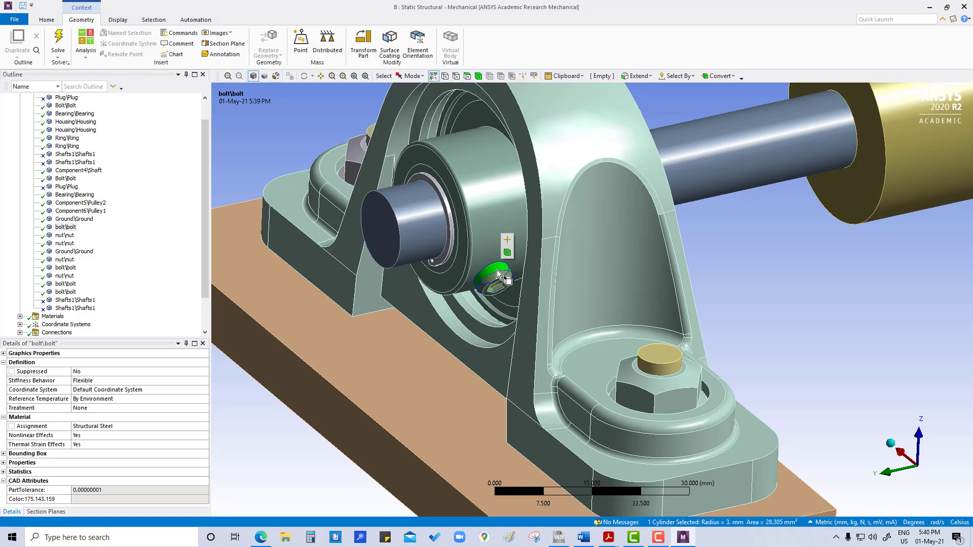
pyautogui.rightClick(498, 274)
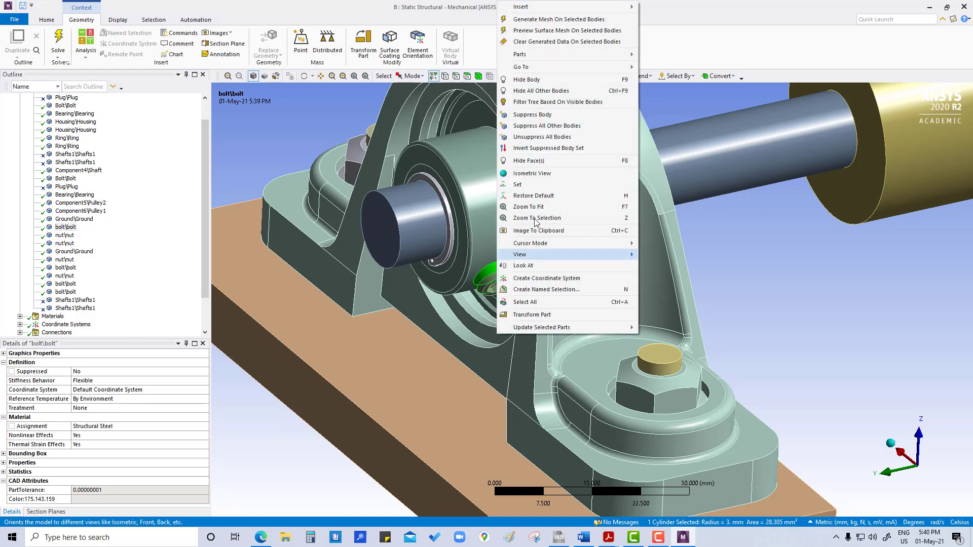
pyautogui.click(580, 215)
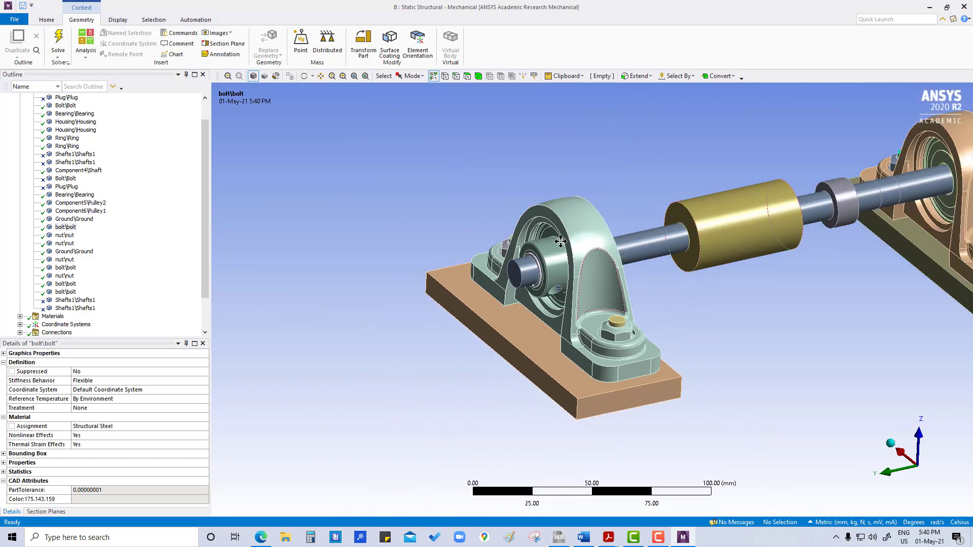
pyautogui.moveTo(486, 219); pyautogui.dragTo(254, 304, button='middle')
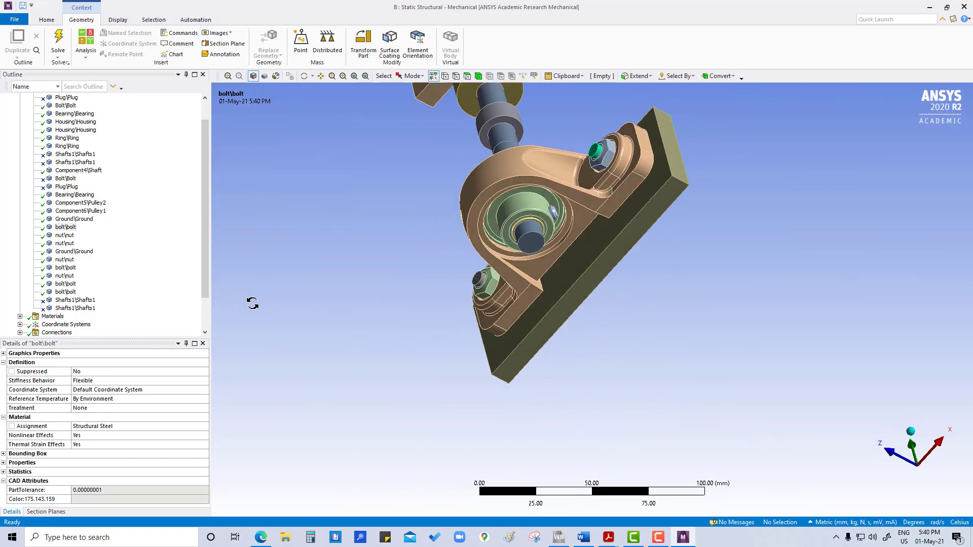
# - Suppress the small Bolt body set into the bearing at the tan housing's end of the shaft
pyautogui.scroll(3, 557, 246)
pyautogui.scroll(3, 557, 246)
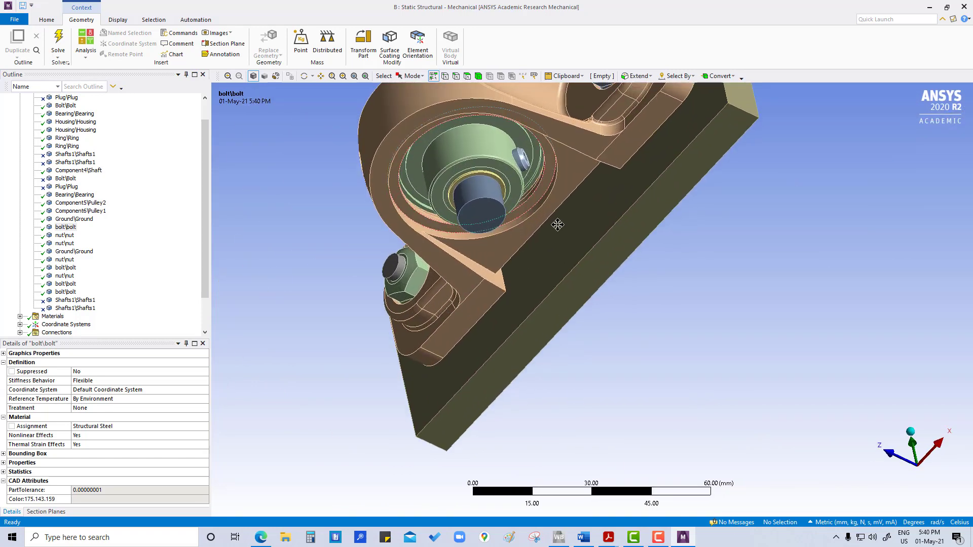
pyautogui.scroll(-2, 557, 264)
pyautogui.scroll(4, 558, 284)
pyautogui.scroll(1, 558, 285)
pyautogui.click(527, 270)
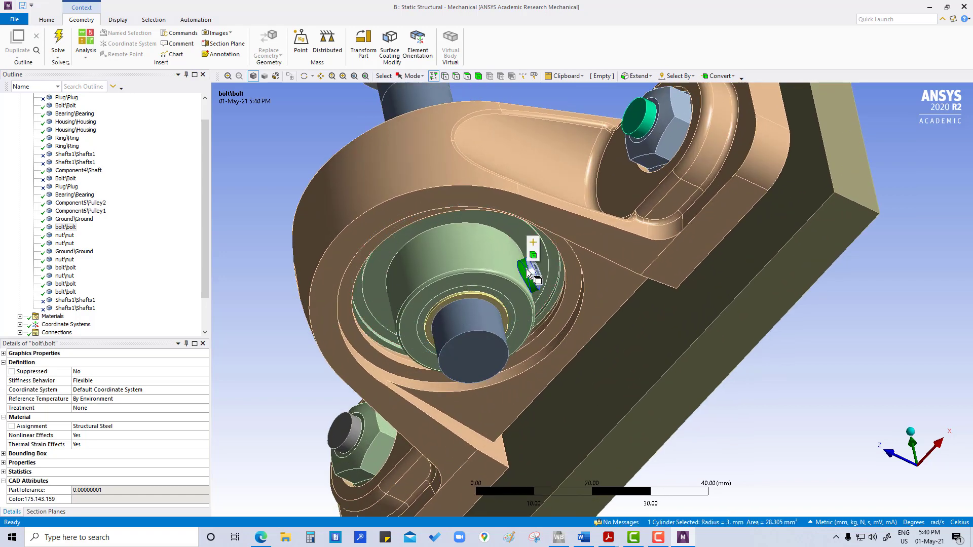
pyautogui.rightClick(528, 269)
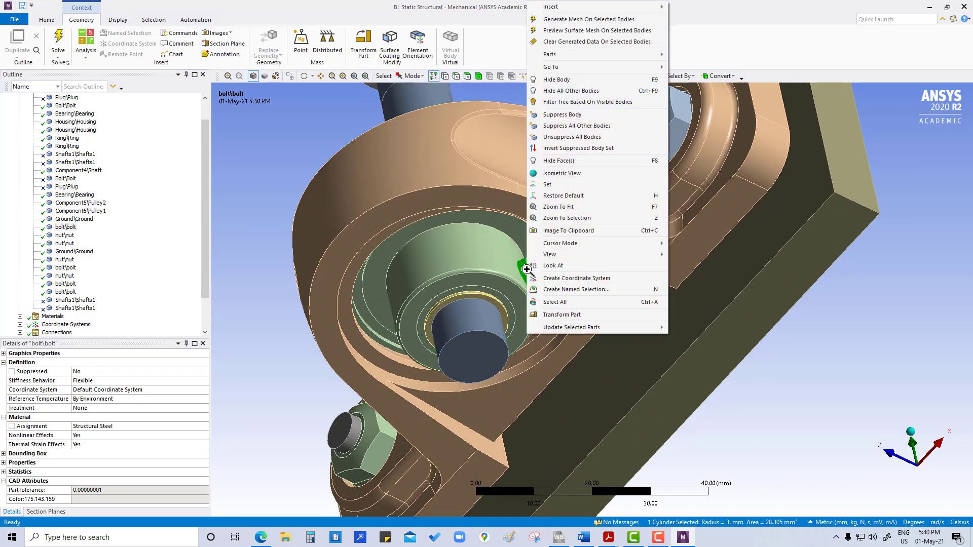
pyautogui.click(555, 115)
pyautogui.scroll(2, 583, 272)
pyautogui.scroll(-5, 582, 272)
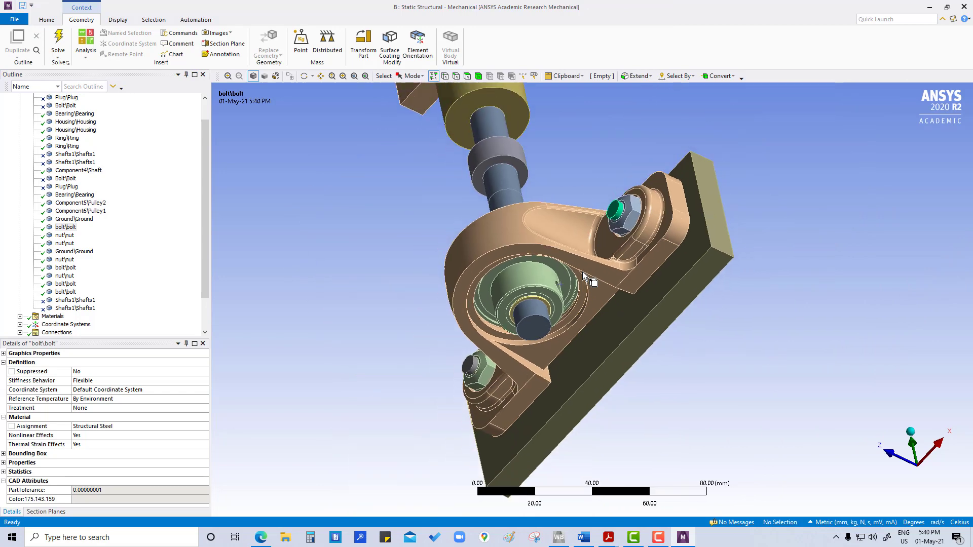
# - Assign Copper as the material of the Bearing body in the tan housing
pyautogui.moveTo(513, 349); pyautogui.dragTo(655, 333, button='middle')
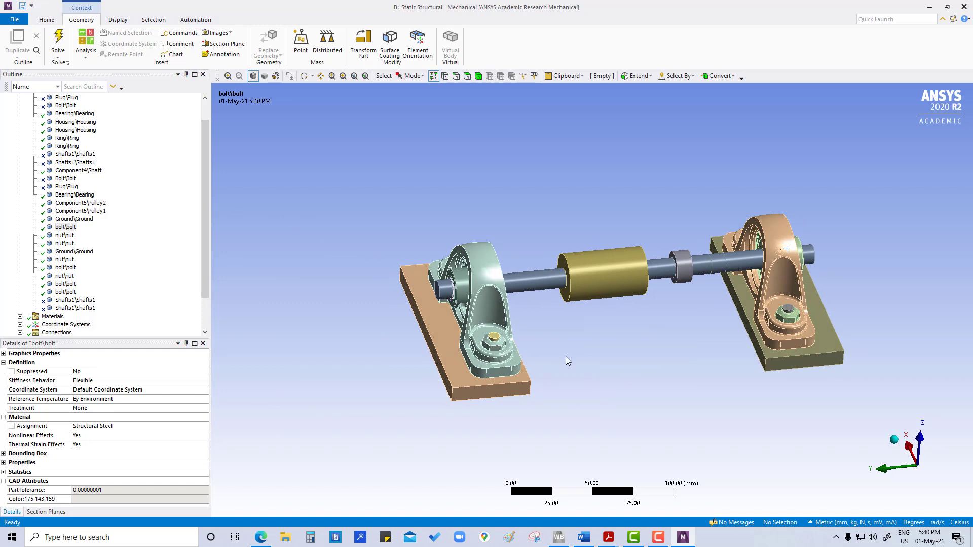
pyautogui.moveTo(566, 351); pyautogui.dragTo(678, 324, button='middle')
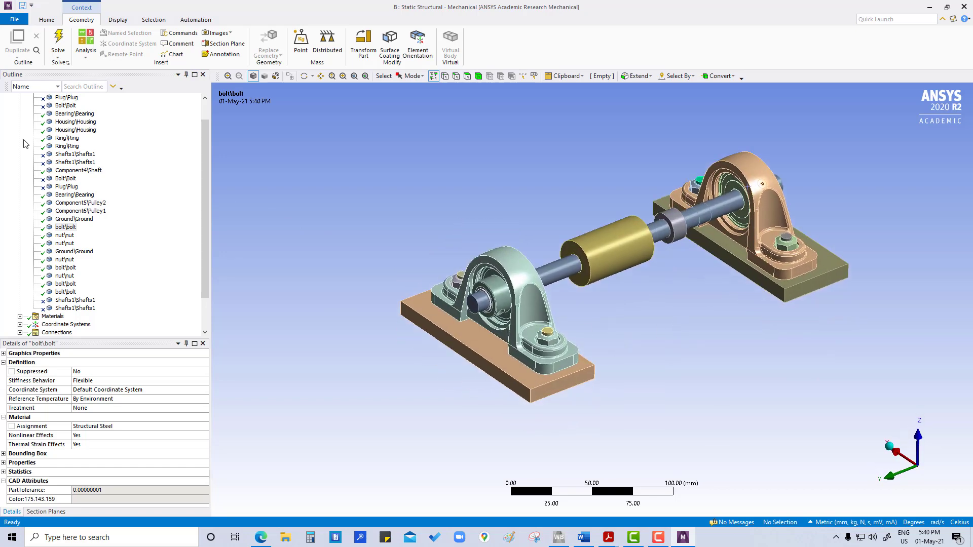
pyautogui.scroll(1, 131, 130)
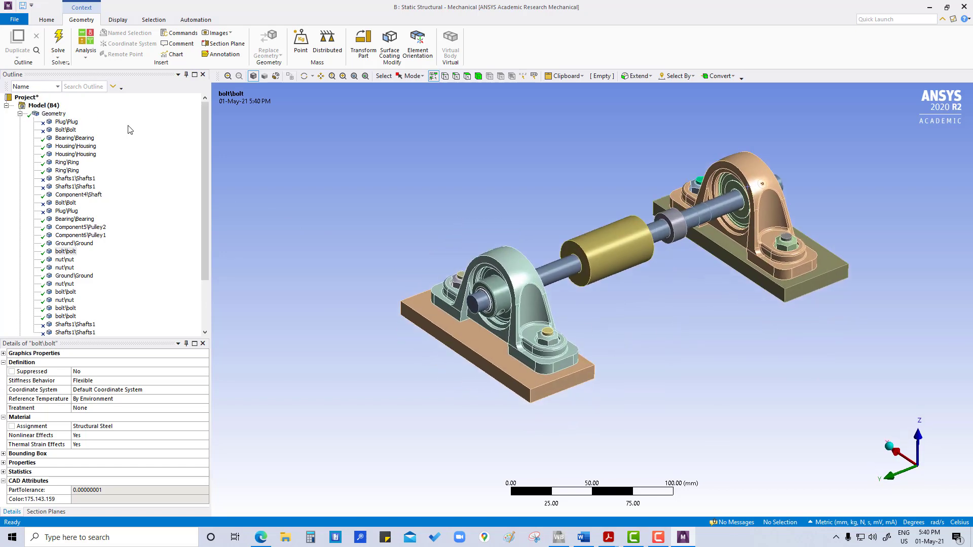
pyautogui.click(68, 138)
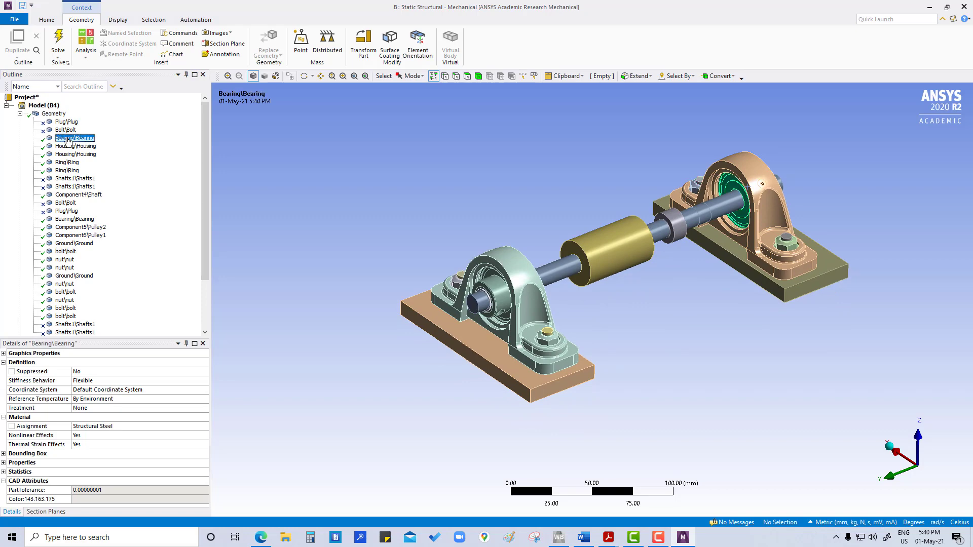
pyautogui.scroll(-1, 725, 182)
pyautogui.scroll(3, 725, 182)
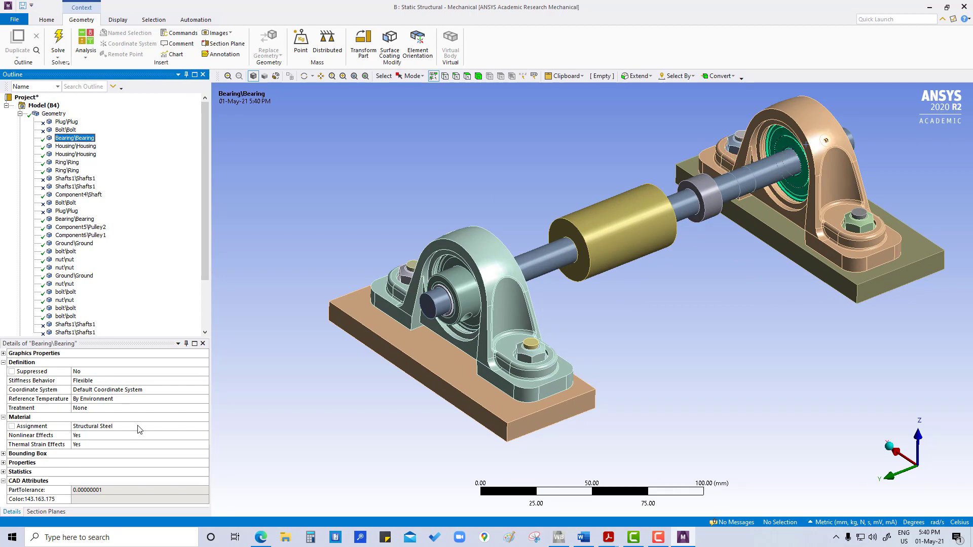
pyautogui.click(178, 429)
pyautogui.click(204, 428)
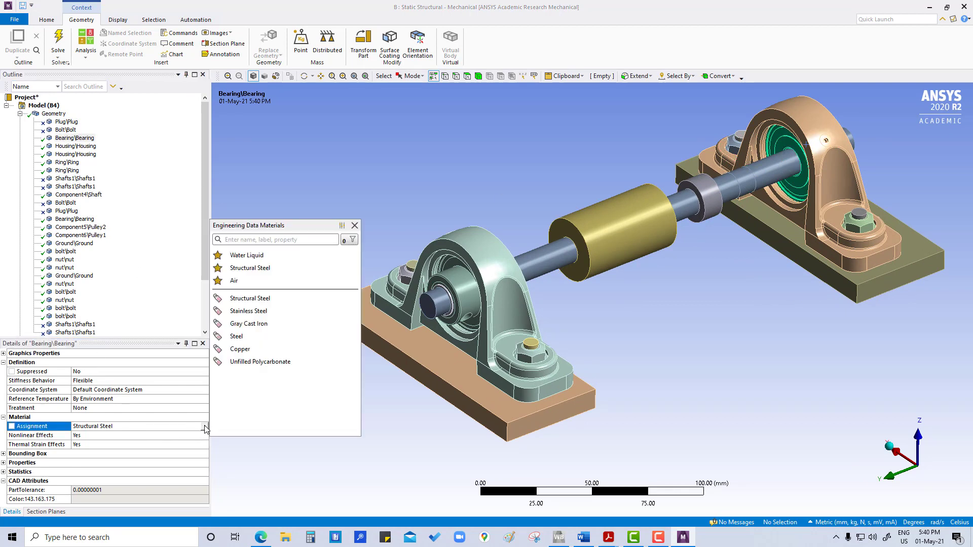
pyautogui.click(244, 347)
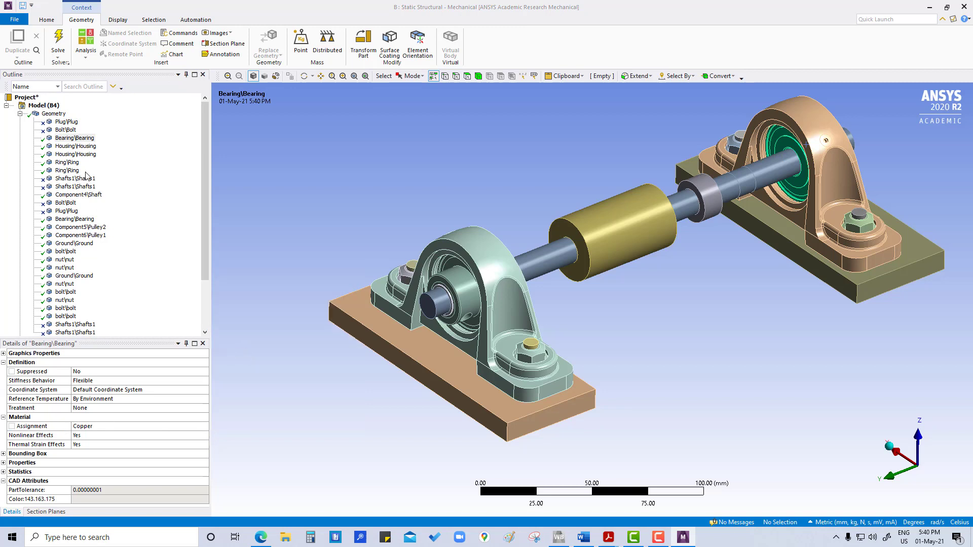
# - Assign Stainless Steel as the material of both Housing bodies, the tan one and the teal one
pyautogui.click(74, 147)
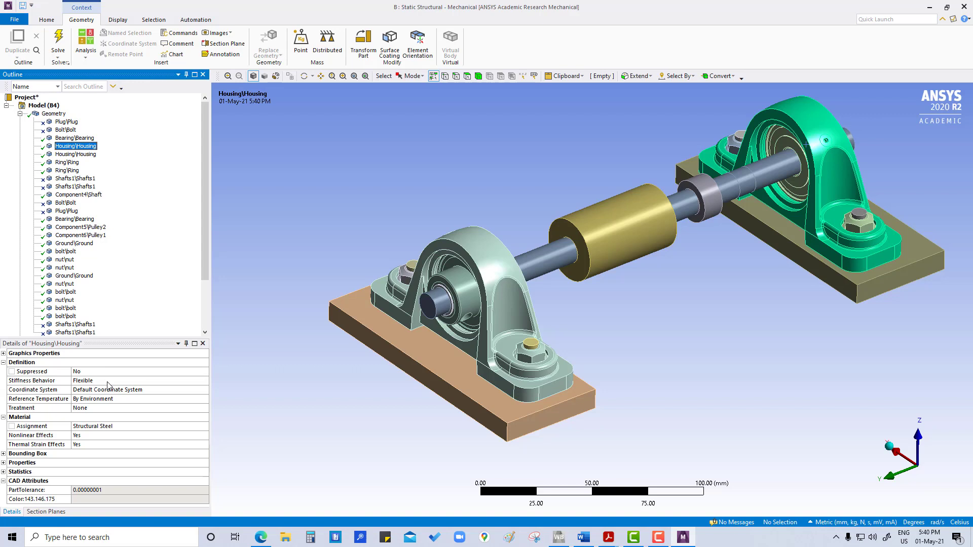
pyautogui.click(152, 426)
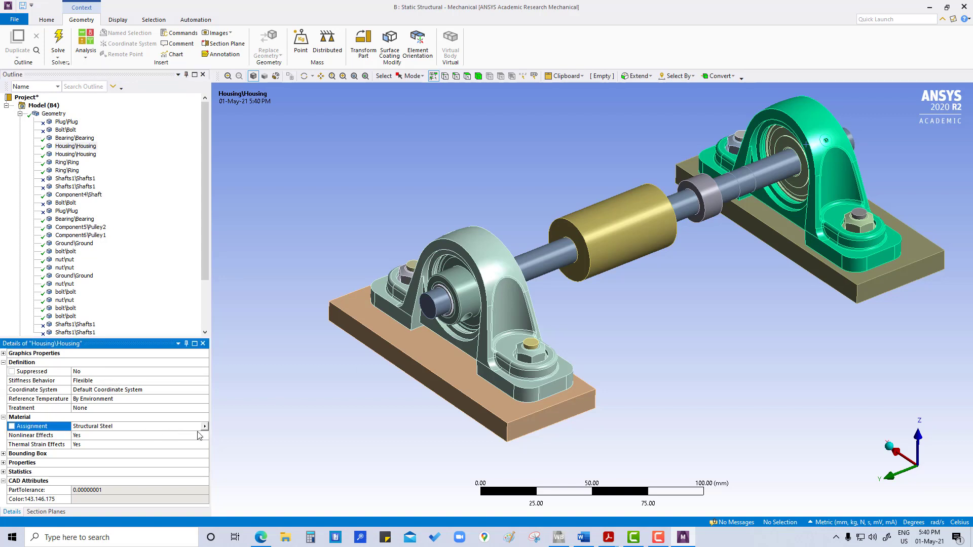
pyautogui.click(205, 426)
pyautogui.click(262, 311)
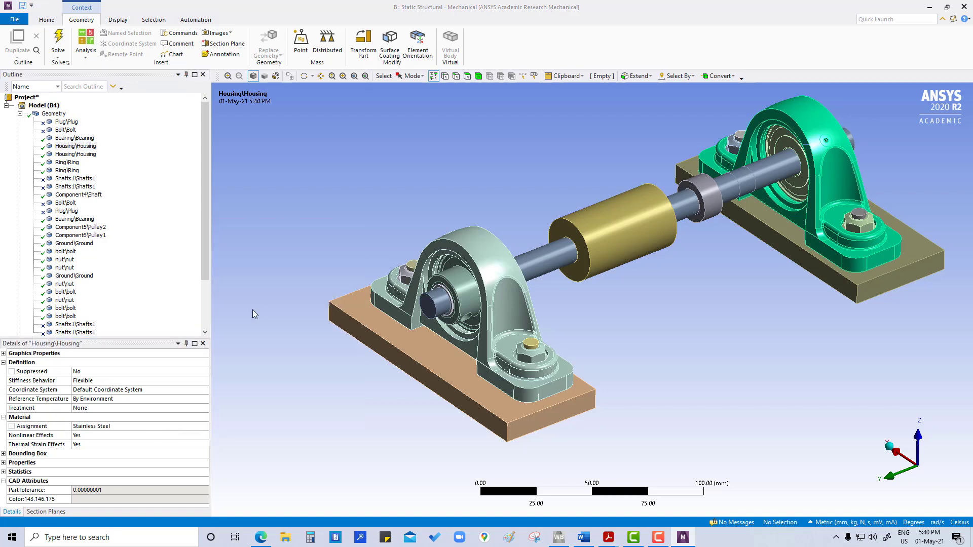
pyautogui.click(79, 155)
pyautogui.click(78, 155)
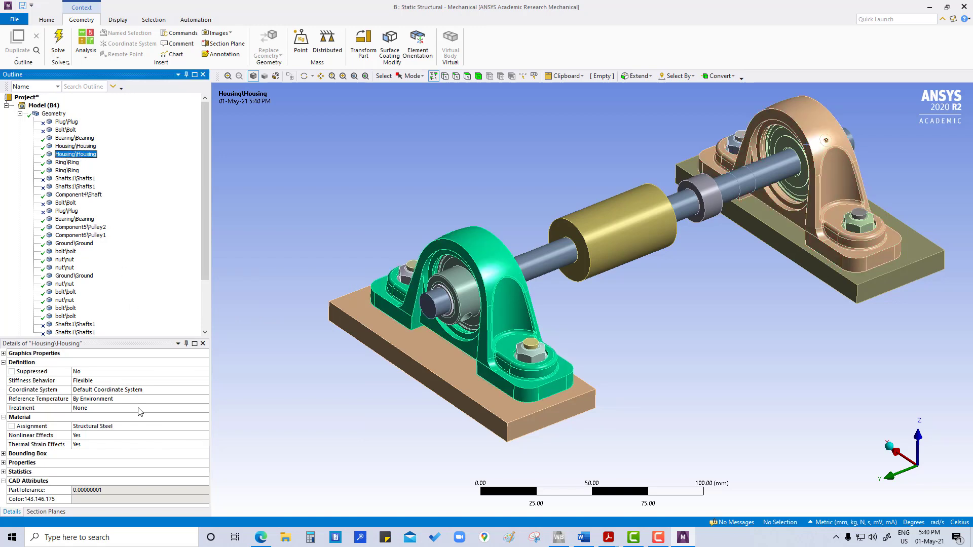
pyautogui.click(172, 428)
pyautogui.click(204, 427)
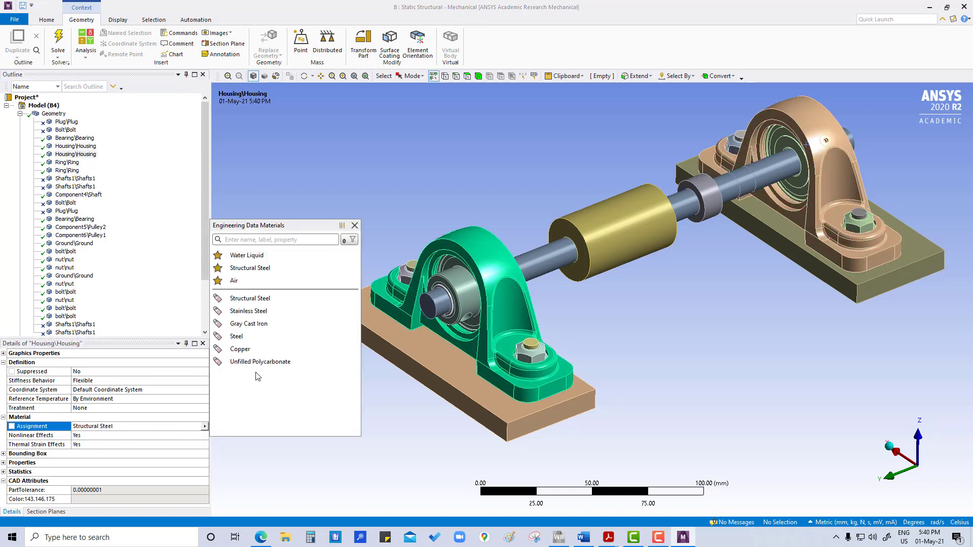
pyautogui.click(260, 311)
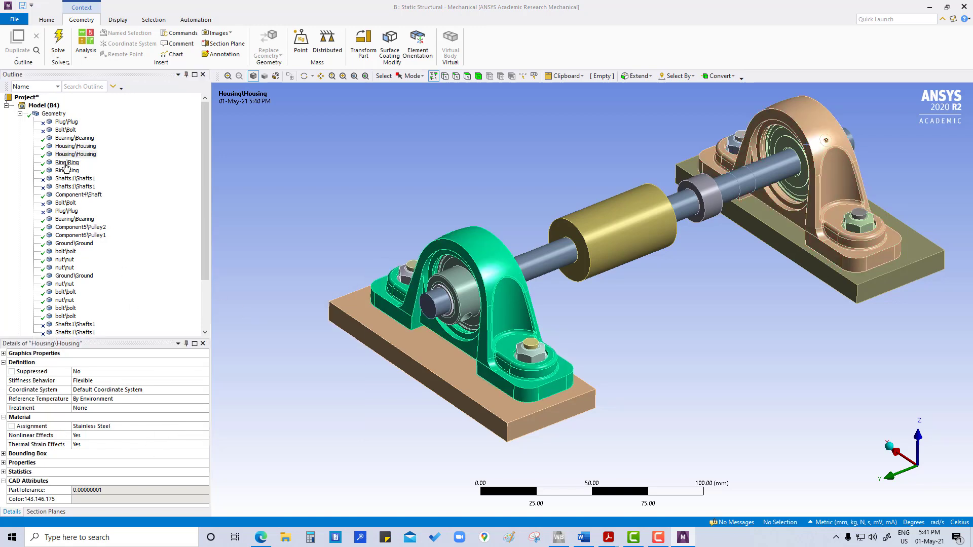
# - Check which parts the two Ring bodies are, and assign Steel as the material of the Component4 Shaft body
pyautogui.click(69, 163)
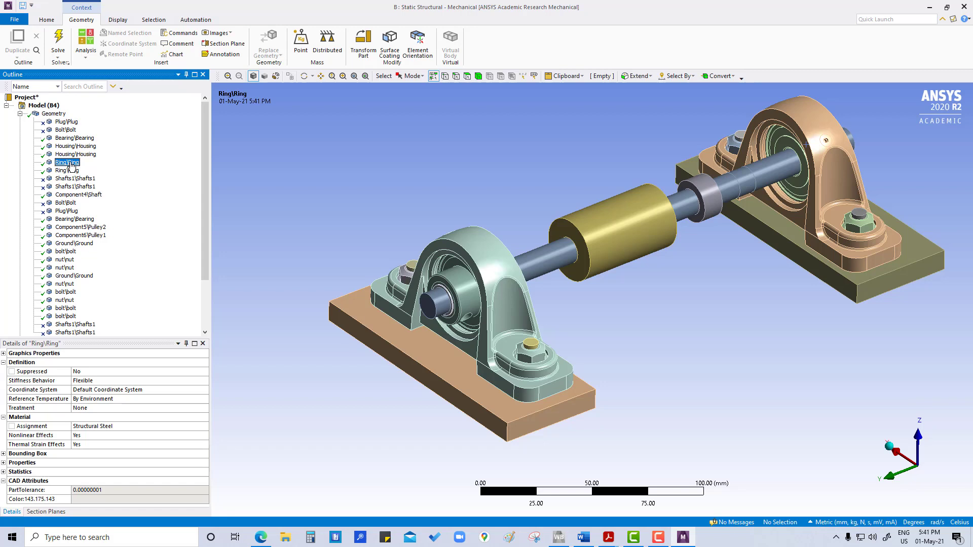
pyautogui.click(70, 170)
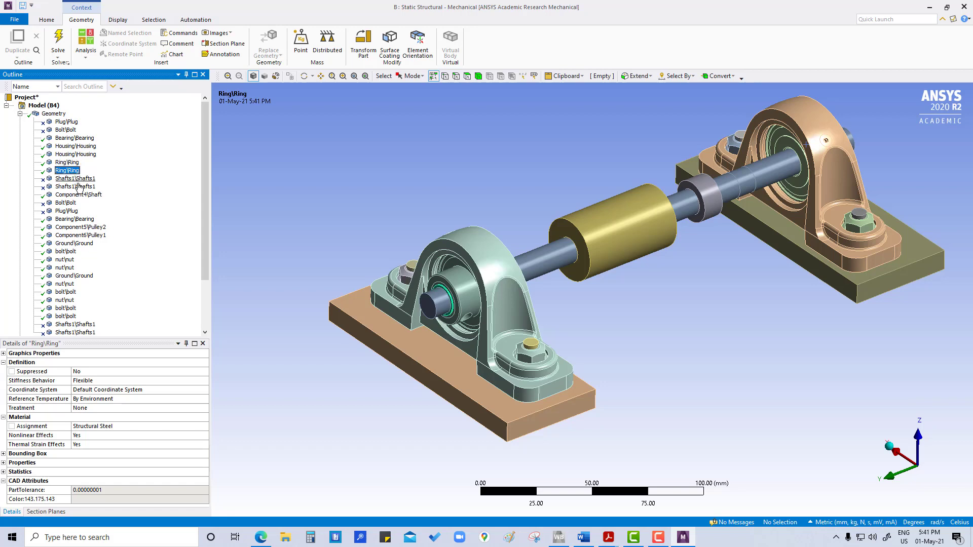
pyautogui.click(75, 196)
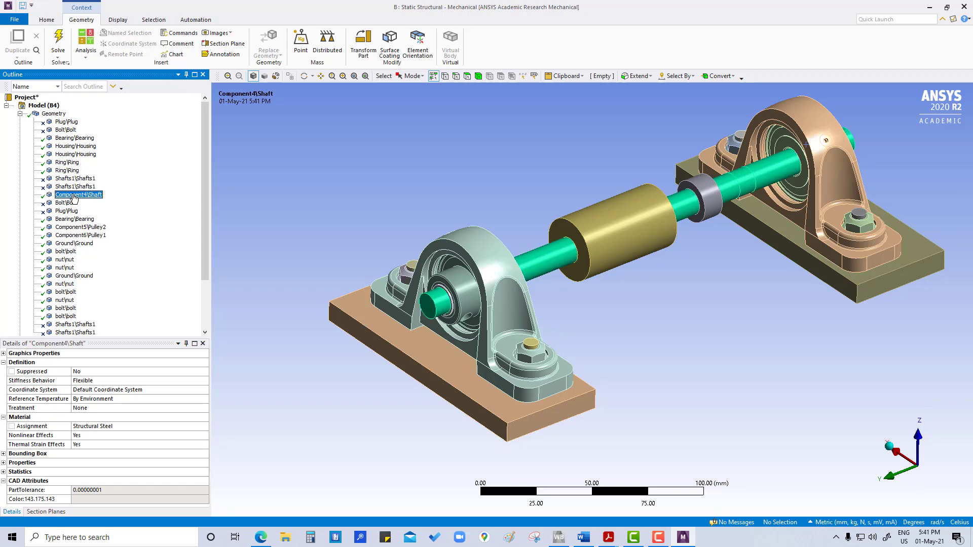
pyautogui.rightClick(75, 198)
pyautogui.press('Escape')
pyautogui.click(146, 431)
pyautogui.click(205, 428)
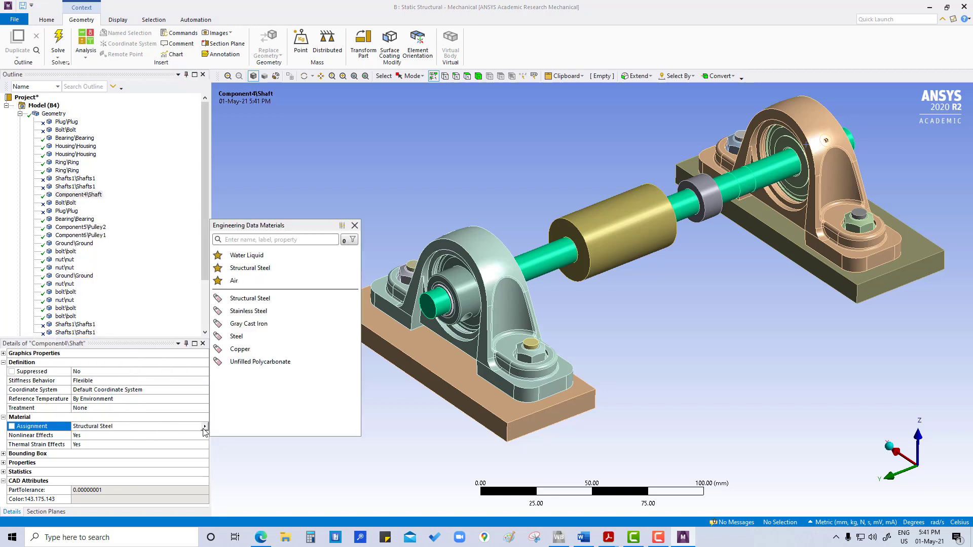
pyautogui.click(237, 336)
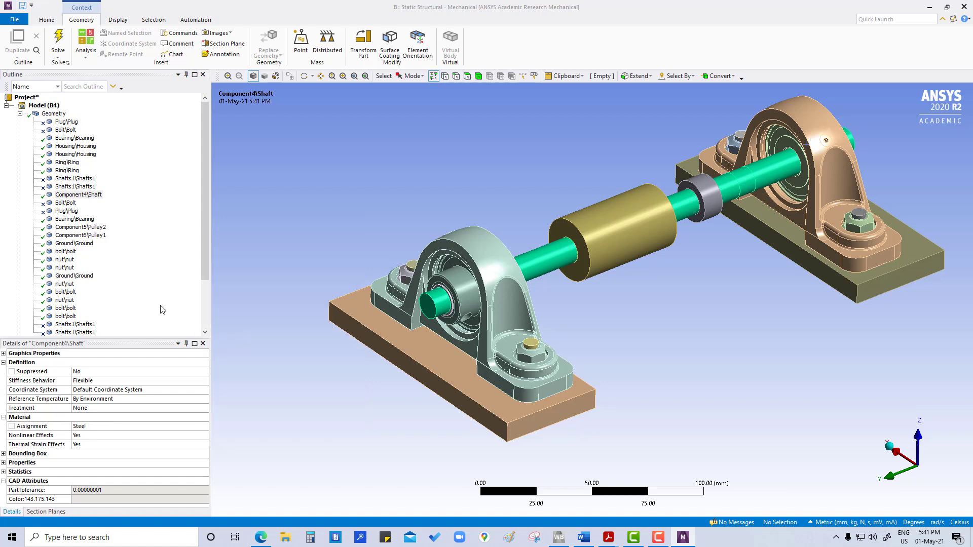
# - Assign Copper as the material of the Bearing body in the teal housing
pyautogui.click(64, 204)
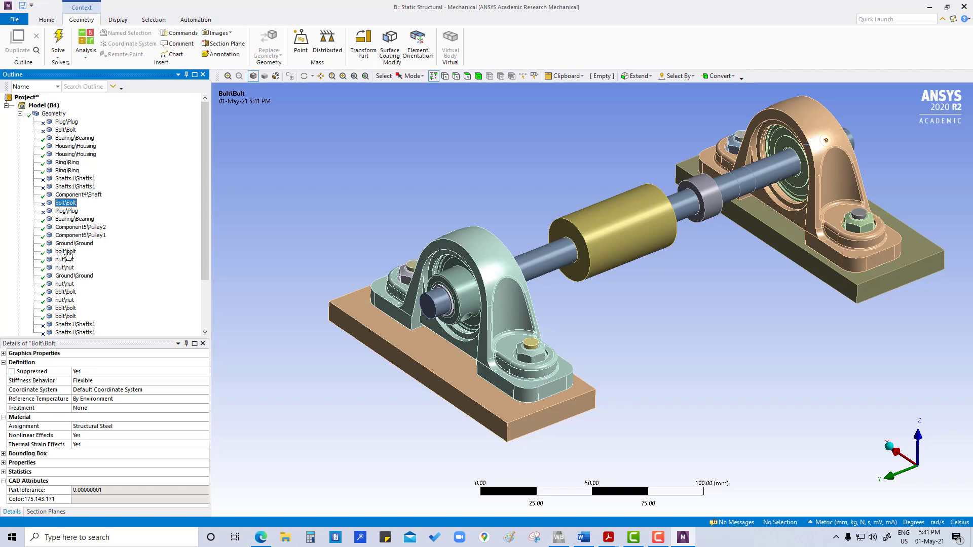
pyautogui.click(71, 219)
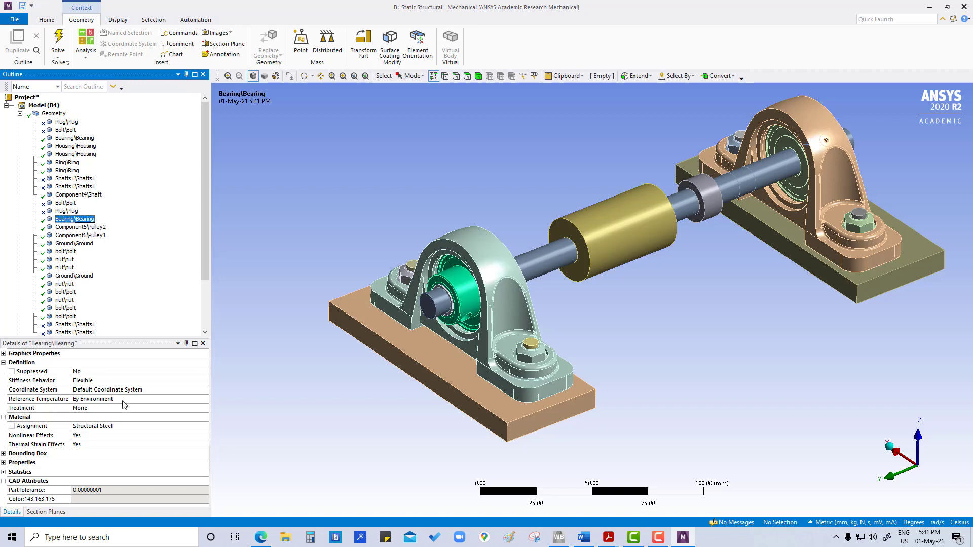
pyautogui.click(113, 426)
pyautogui.click(205, 427)
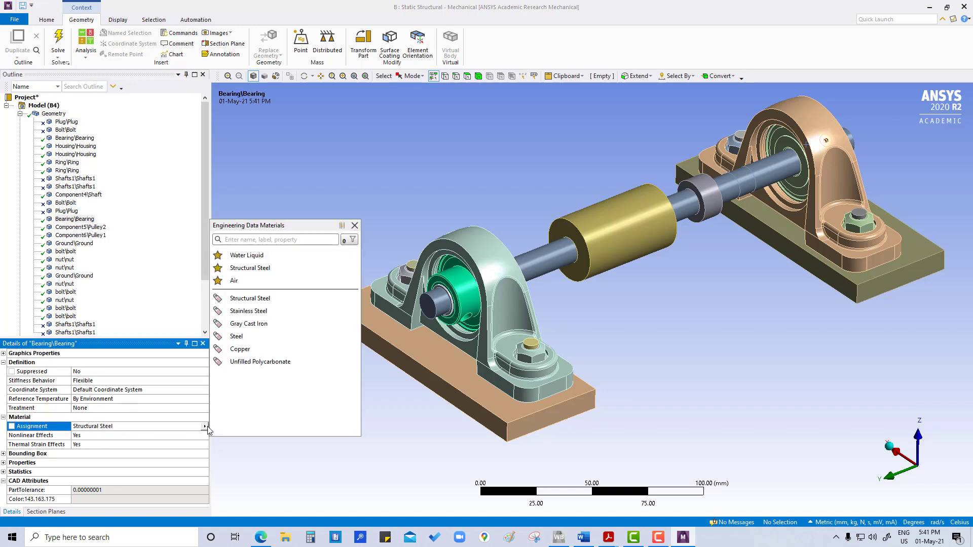
pyautogui.click(246, 349)
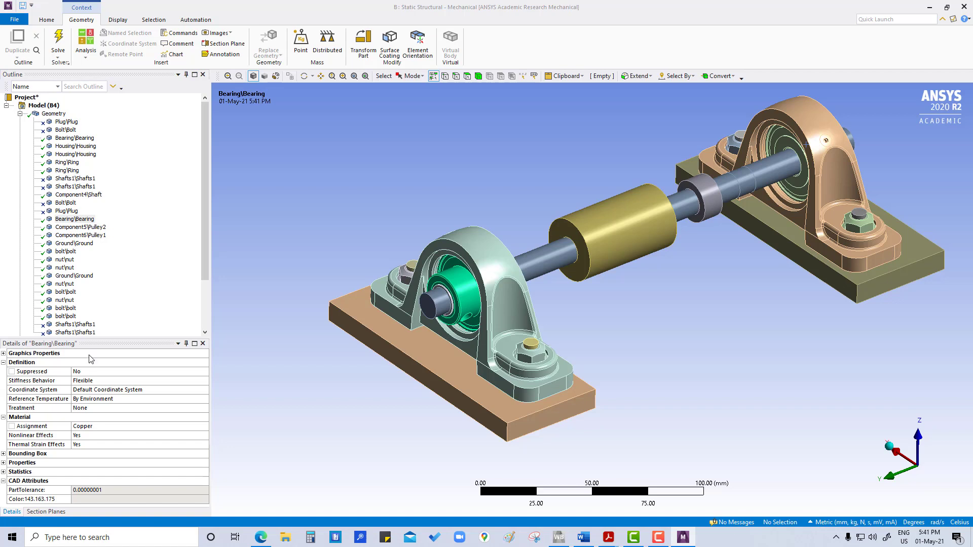
# - Check which engineering data materials can be assigned to the Pulley2 and Pulley1 bodies together
pyautogui.click(81, 227)
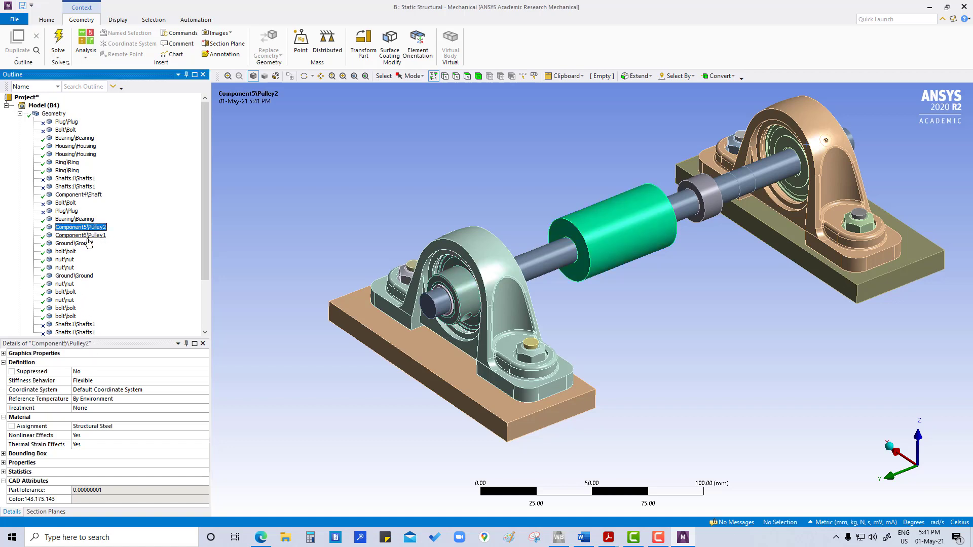
pyautogui.keyDown('ctrl'); pyautogui.click(87, 235); pyautogui.keyUp('ctrl')
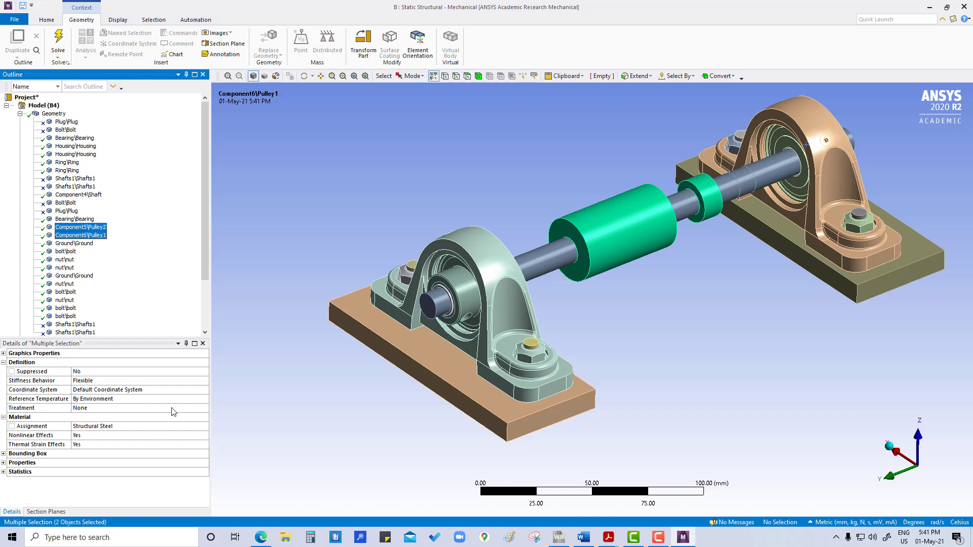
pyautogui.click(178, 427)
pyautogui.click(206, 427)
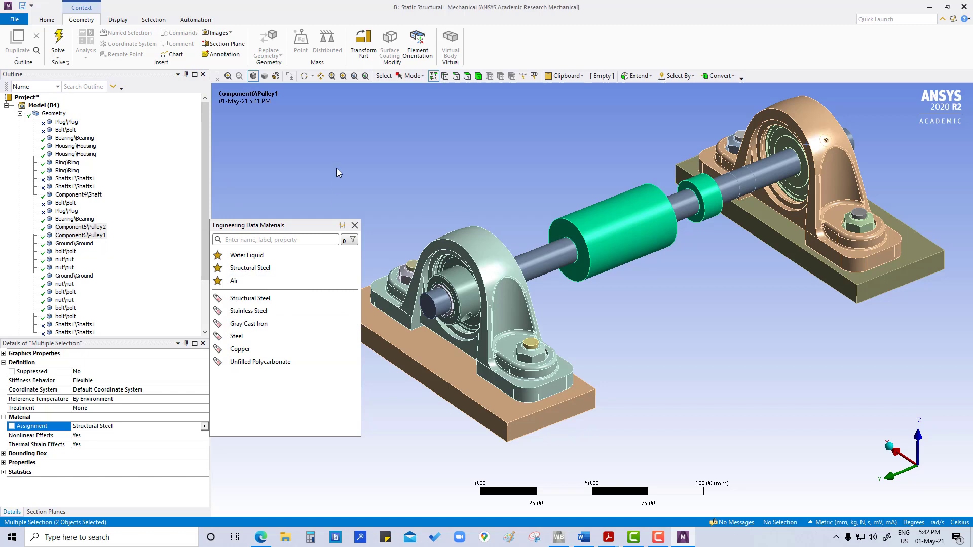
pyautogui.click(354, 225)
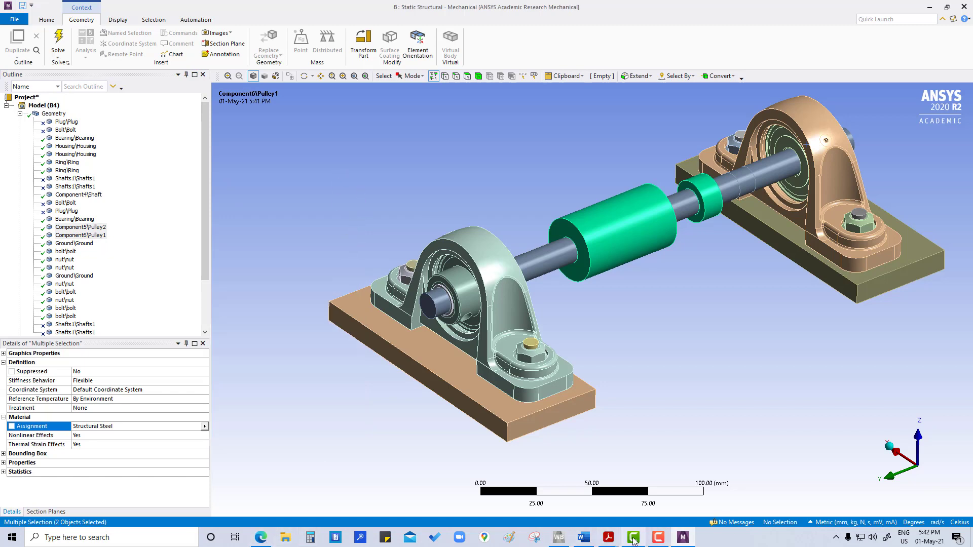
# - Switch to Workbench and add Aluminum Alloy from the General Materials source to the project's engineering data
pyautogui.moveTo(694, 543)
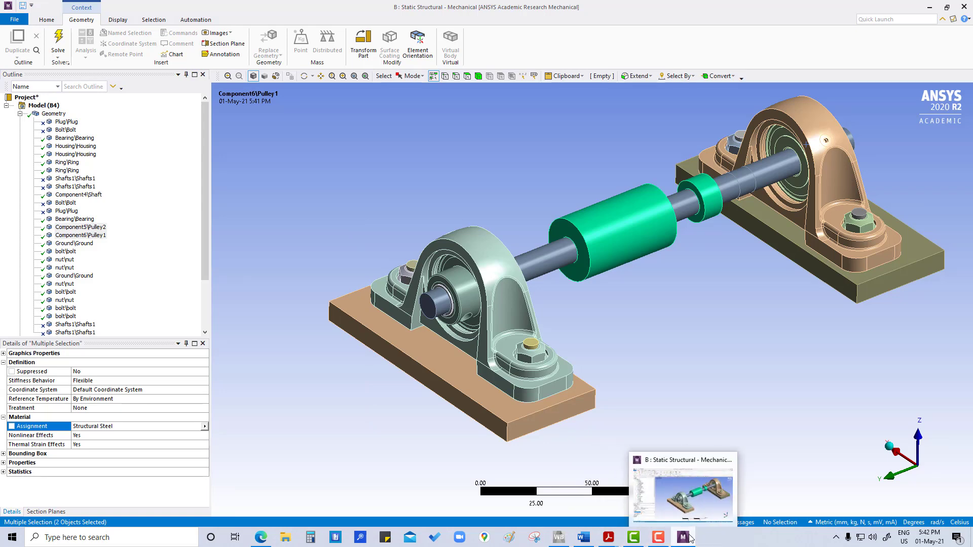
pyautogui.click(559, 537)
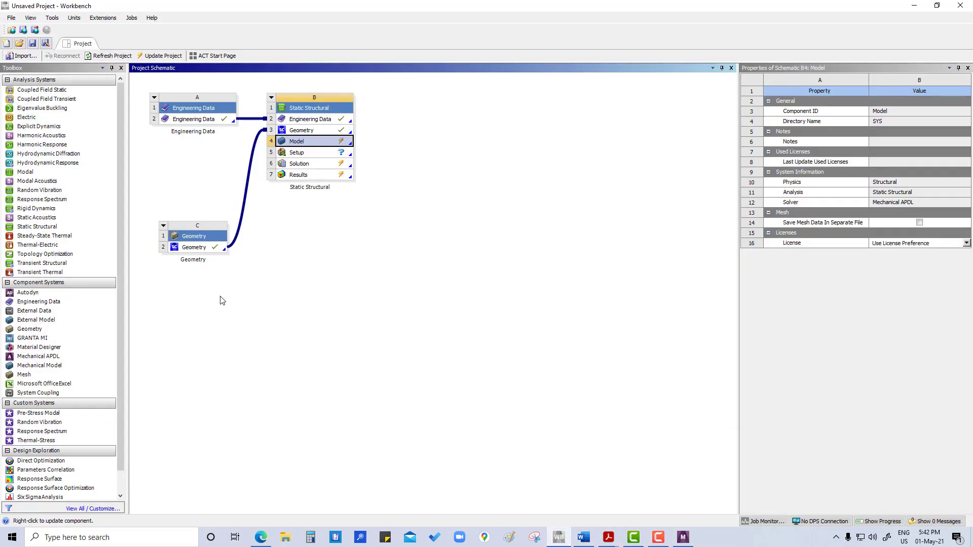
pyautogui.click(296, 316)
pyautogui.doubleClick(183, 119)
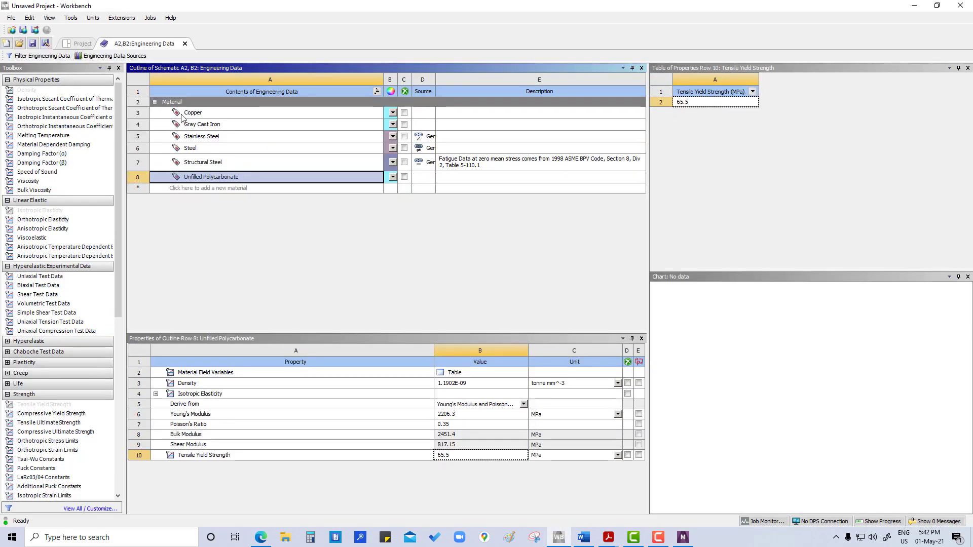
pyautogui.click(201, 188)
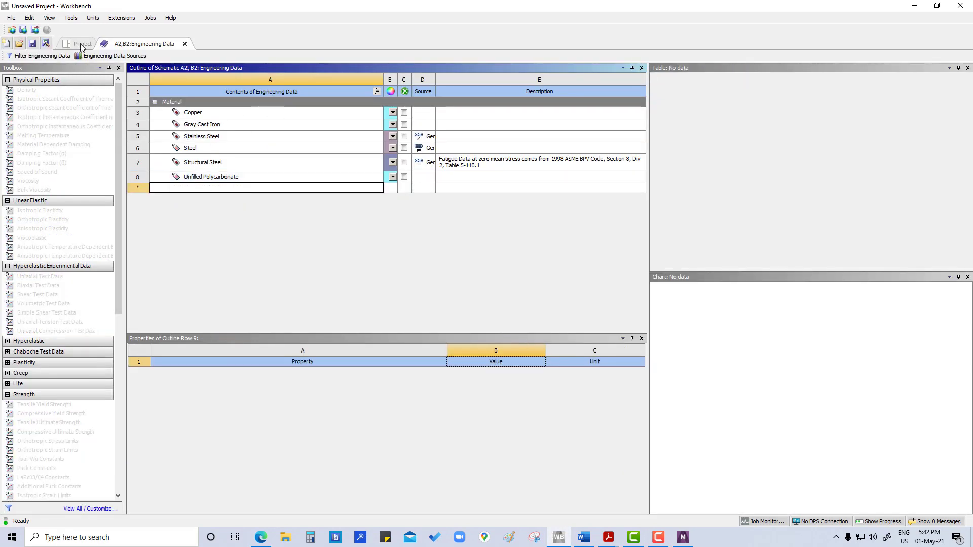
pyautogui.click(81, 44)
pyautogui.click(137, 43)
pyautogui.click(96, 55)
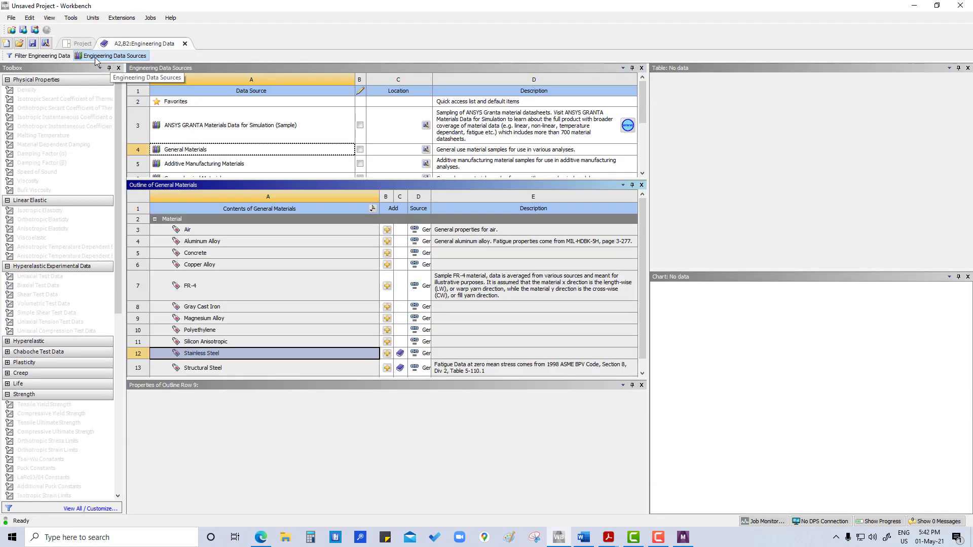
pyautogui.click(217, 242)
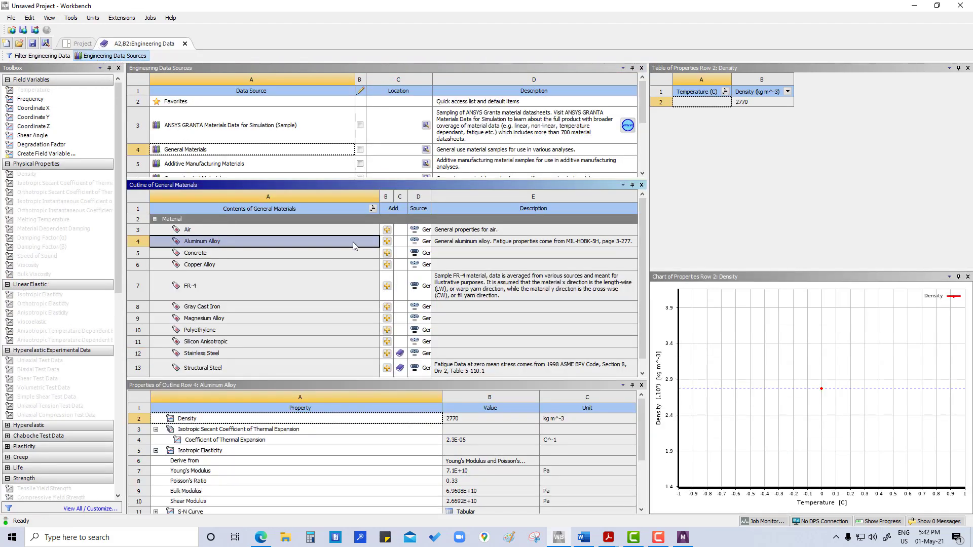
pyautogui.click(387, 241)
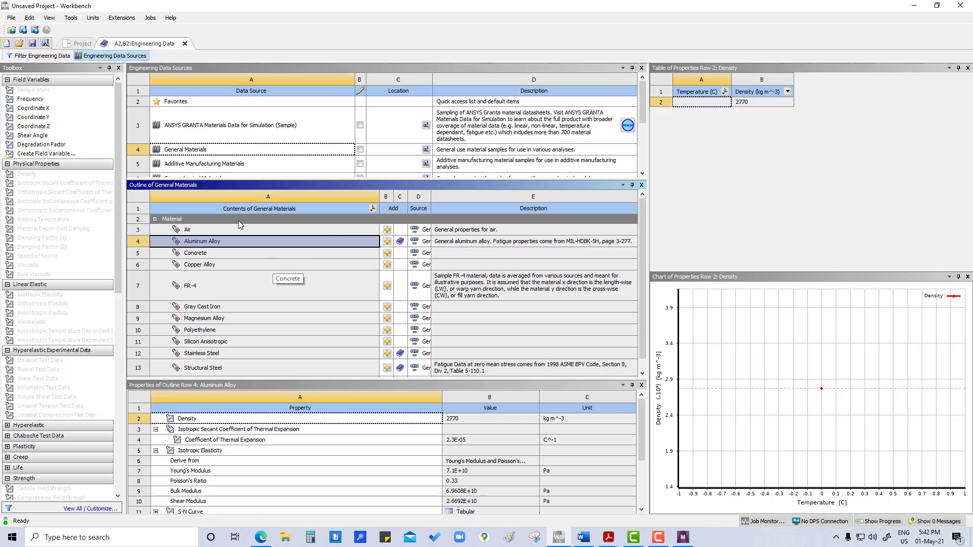
# - Close the engineering data and update the project so the model receives the added material
pyautogui.click(185, 44)
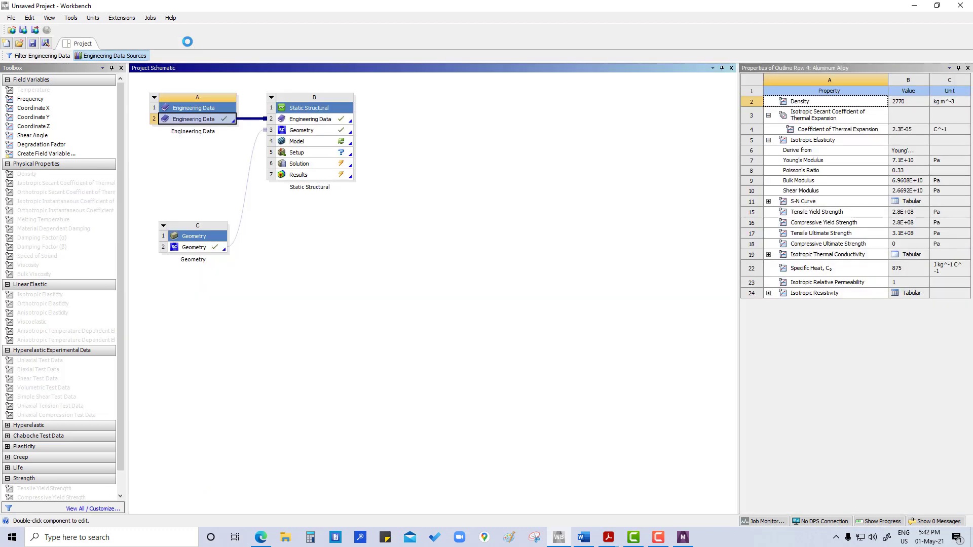
pyautogui.click(322, 294)
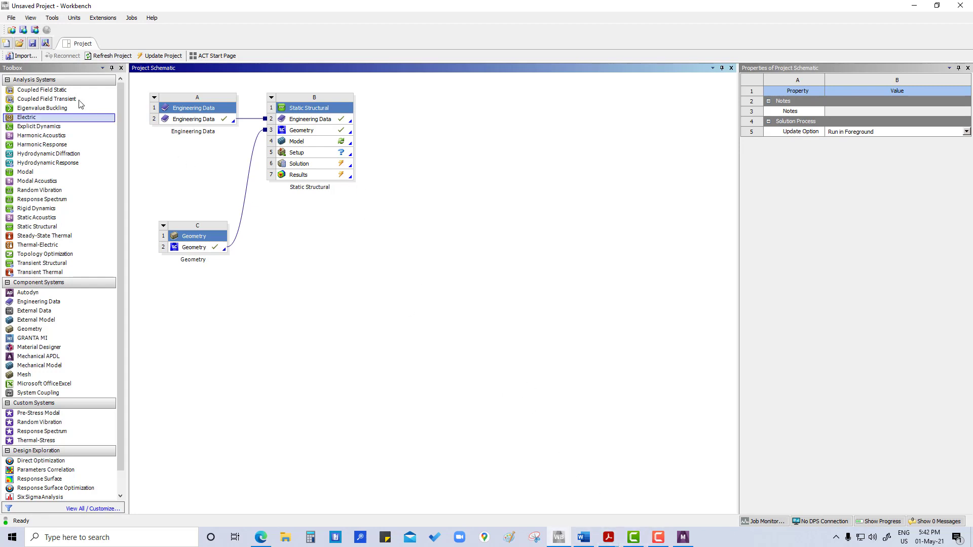
pyautogui.click(148, 55)
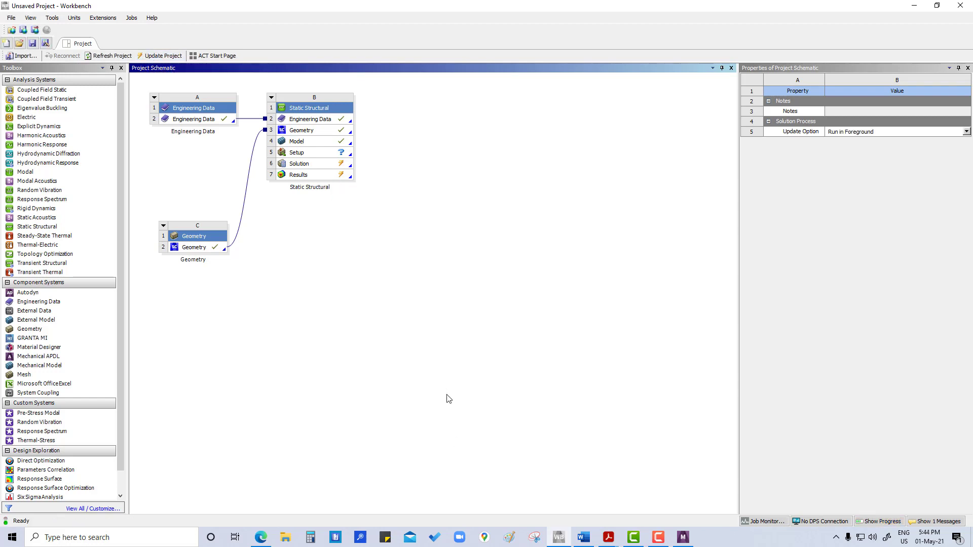
# - Switch back to Mechanical and assign Aluminum Alloy as the material of the Pulley2 and Pulley1 bodies
pyautogui.click(683, 539)
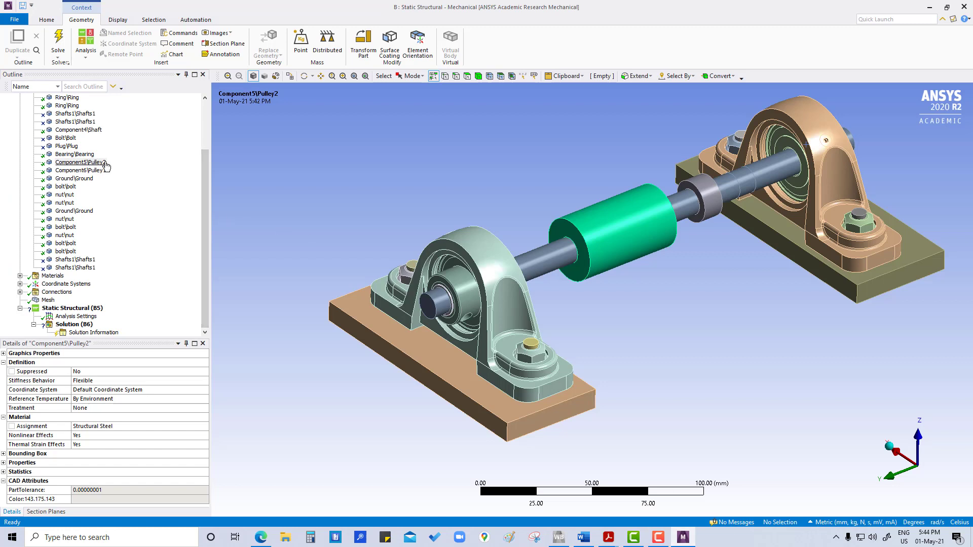
pyautogui.click(88, 163)
pyautogui.keyDown('ctrl'); pyautogui.click(88, 171); pyautogui.keyUp('ctrl')
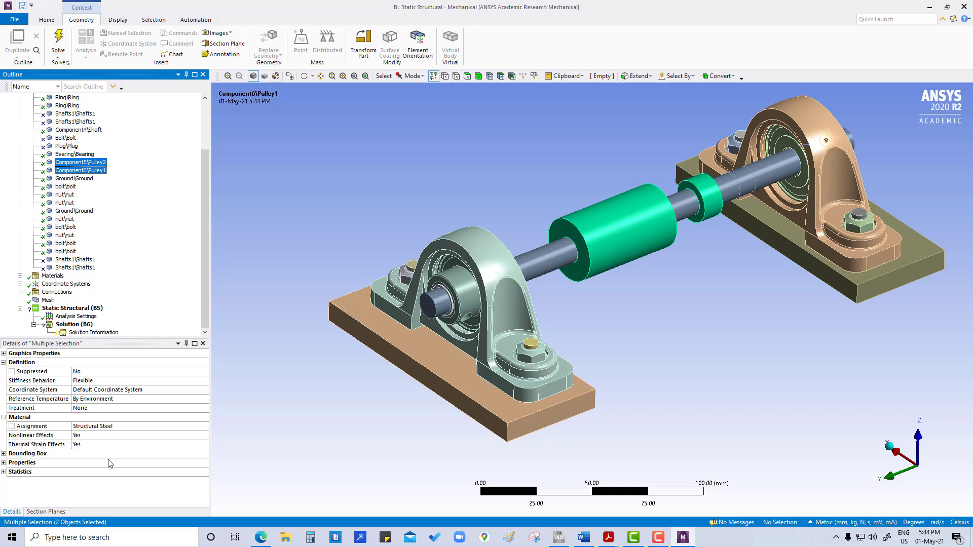
pyautogui.click(138, 428)
pyautogui.click(205, 426)
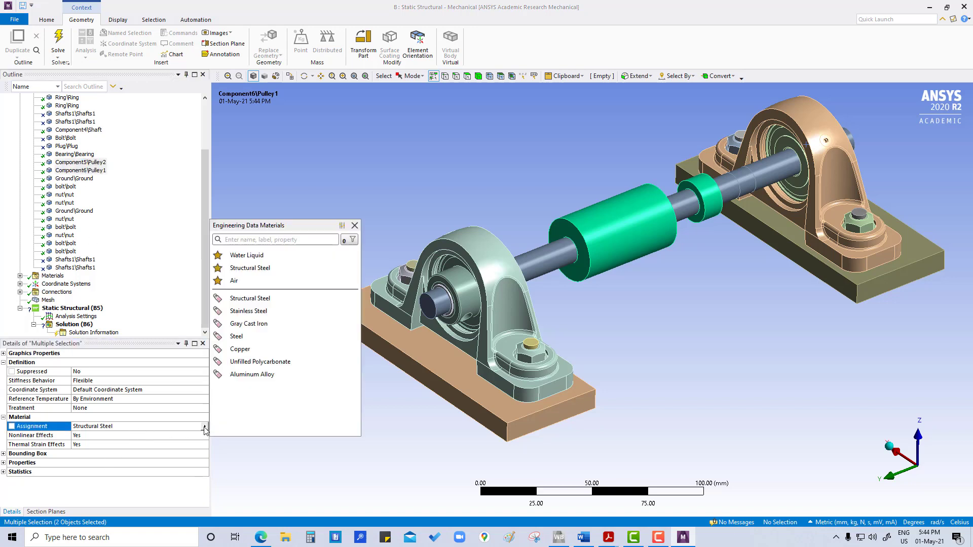
pyautogui.click(252, 375)
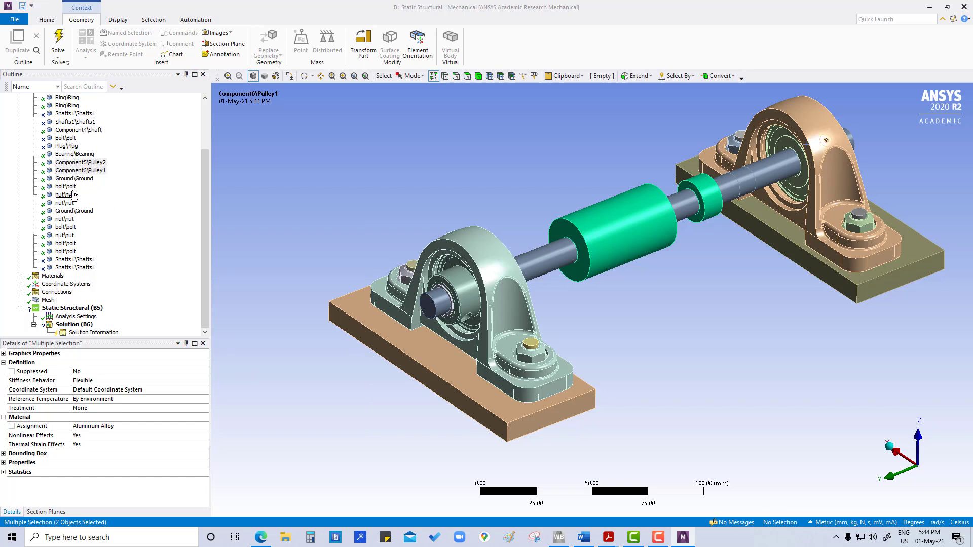
# - Assign Stainless Steel as the material of both Ring bodies
pyautogui.scroll(1, 78, 157)
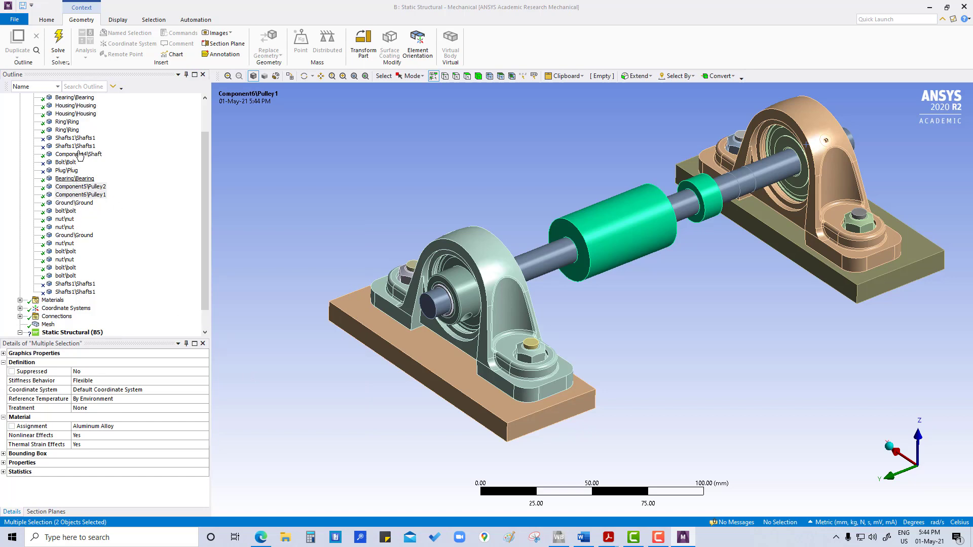
pyautogui.click(74, 122)
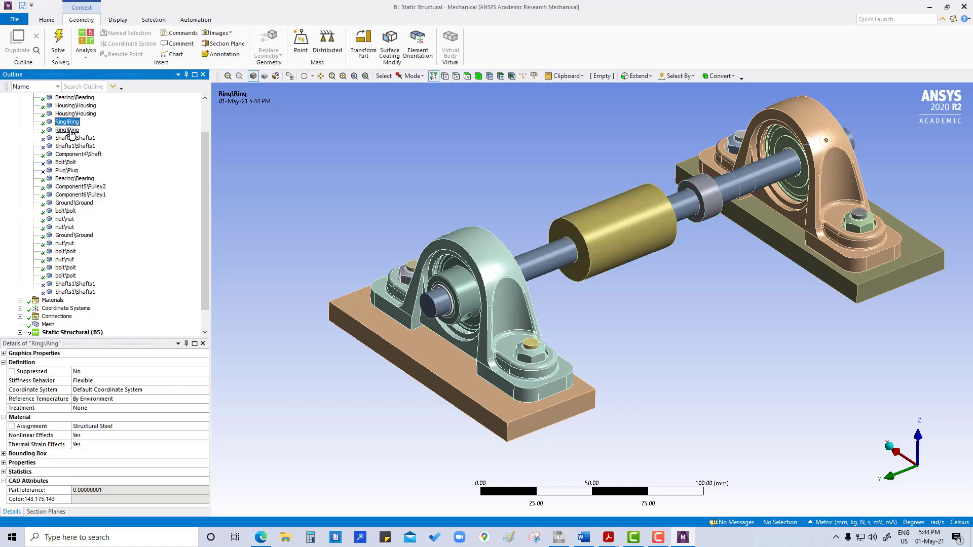
pyautogui.keyDown('ctrl'); pyautogui.click(70, 130); pyautogui.keyUp('ctrl')
pyautogui.scroll(1, 89, 154)
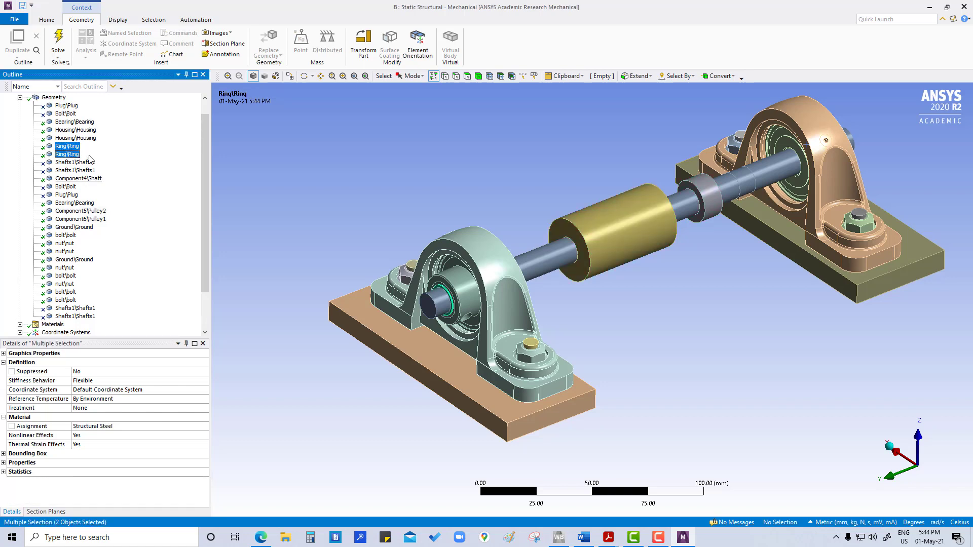
pyautogui.click(160, 426)
pyautogui.click(205, 427)
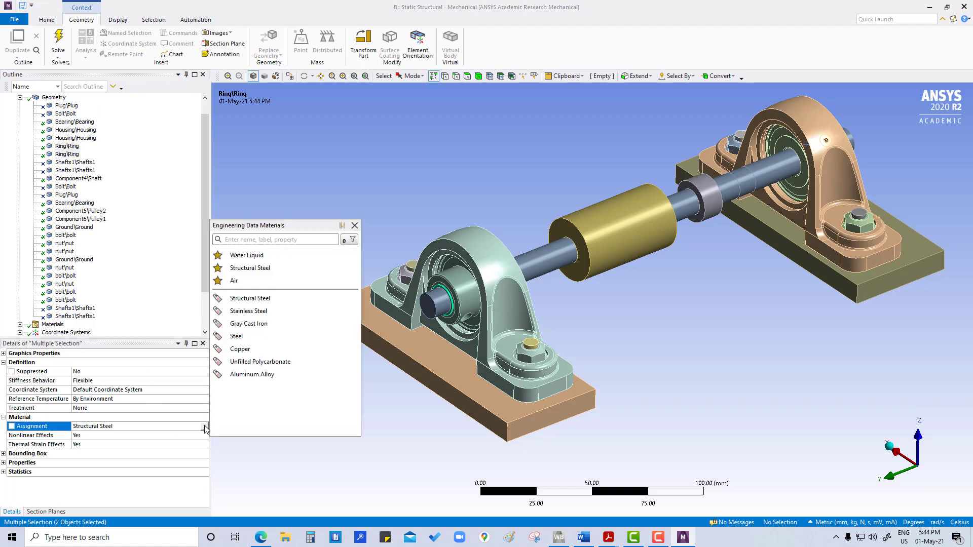
pyautogui.click(276, 310)
# - Check the material assignments of the Housing, Bearing and Component4 Shaft bodies
pyautogui.click(69, 138)
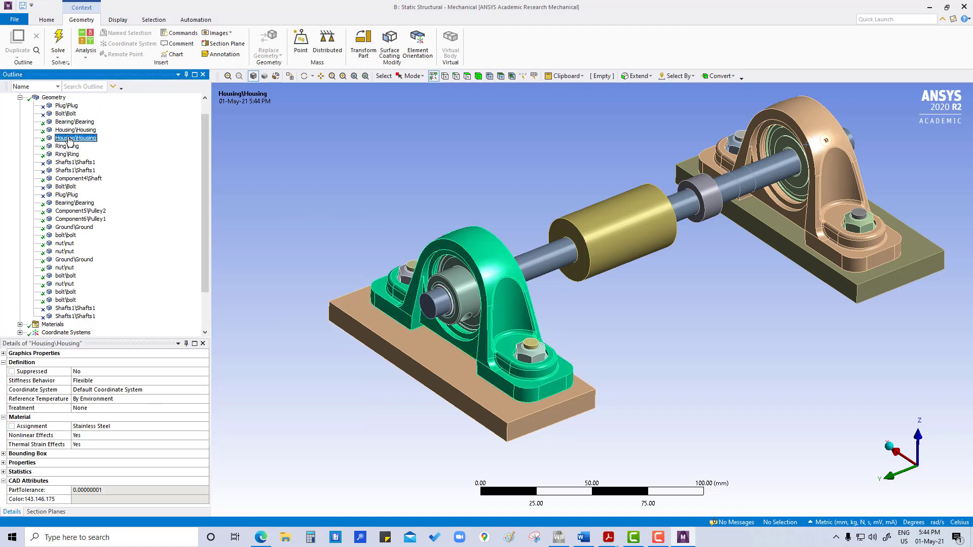
pyautogui.click(71, 130)
pyautogui.click(75, 122)
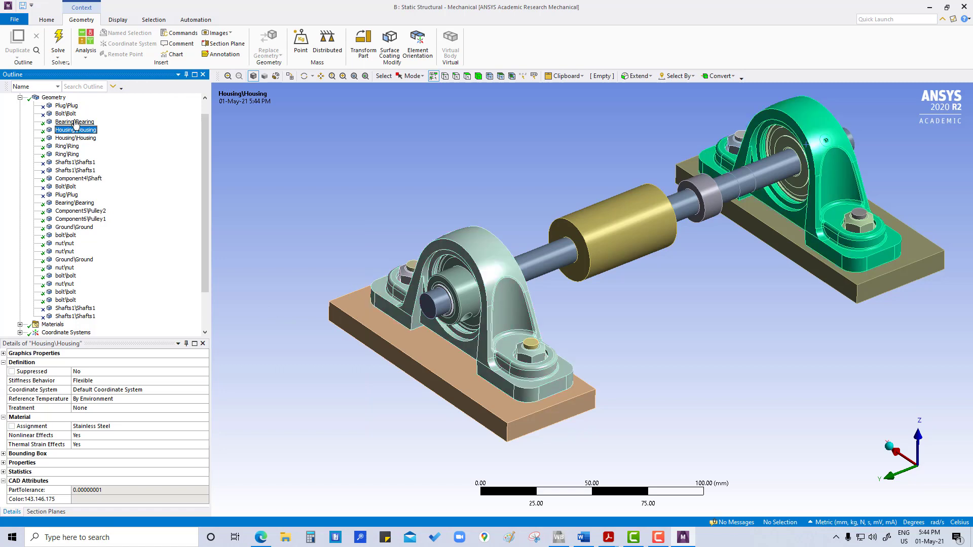
pyautogui.click(66, 180)
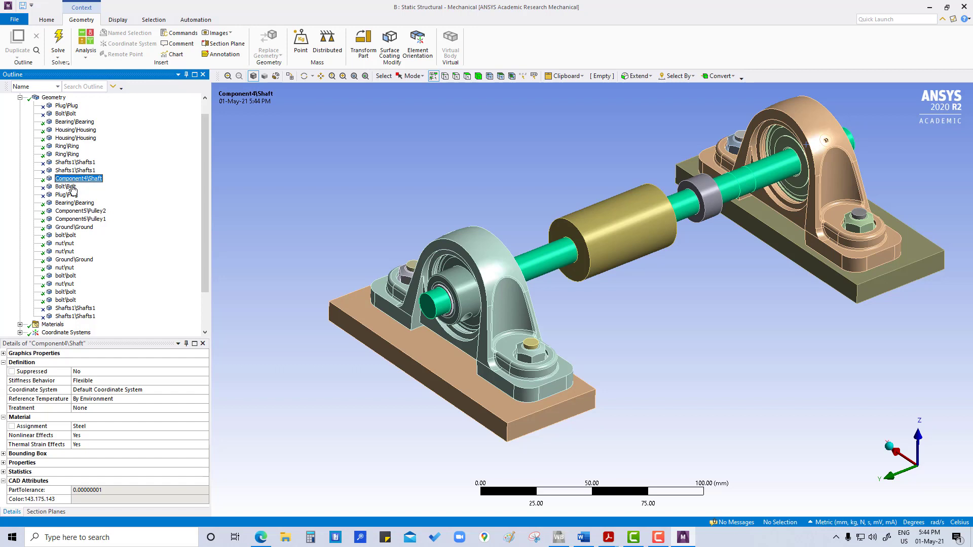
pyautogui.click(71, 204)
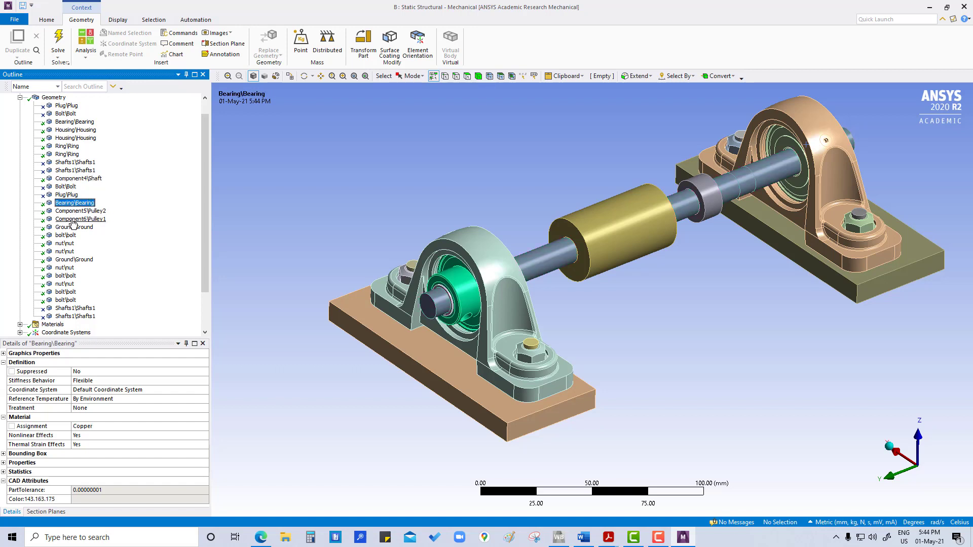
# - Assign Gray Cast Iron as the material of both Ground base plates
pyautogui.click(73, 228)
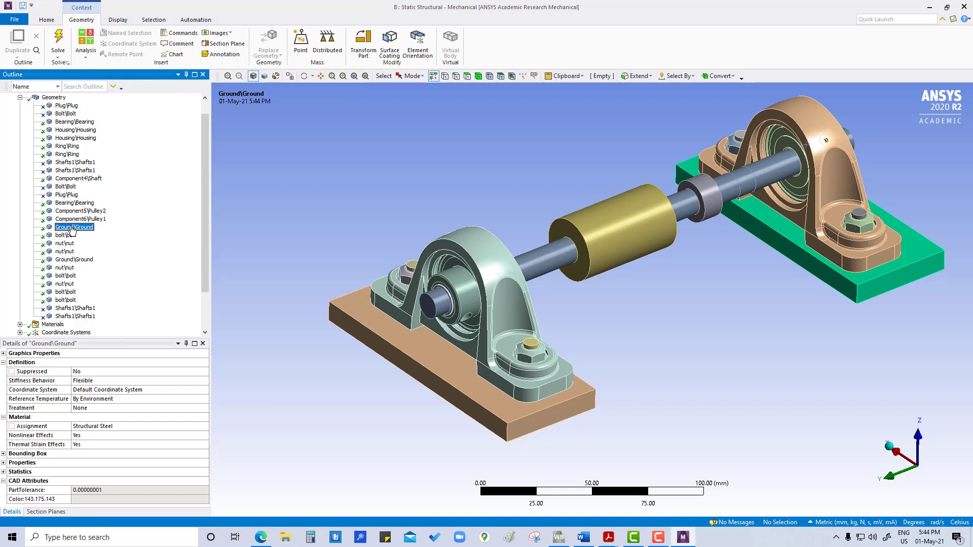
pyautogui.keyDown('ctrl'); pyautogui.click(74, 260); pyautogui.keyUp('ctrl')
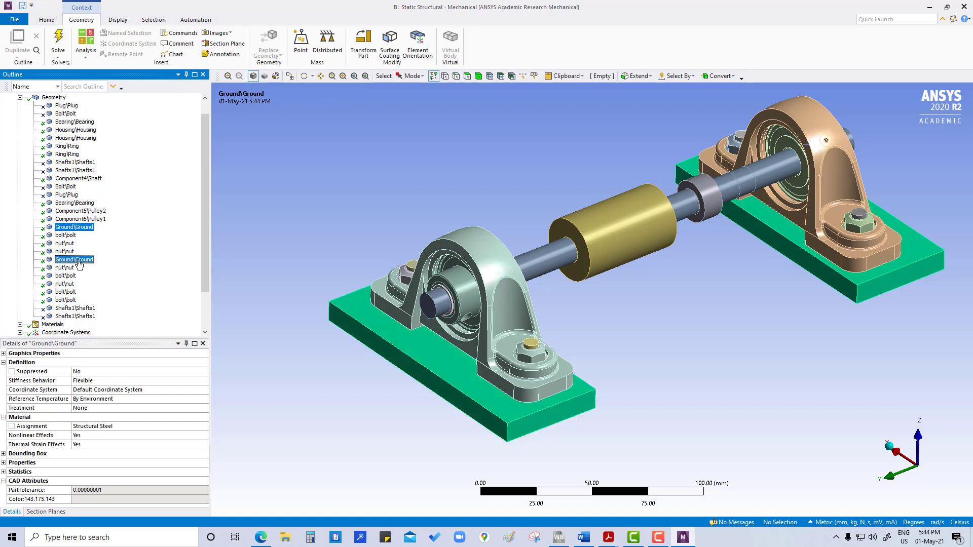
pyautogui.click(180, 428)
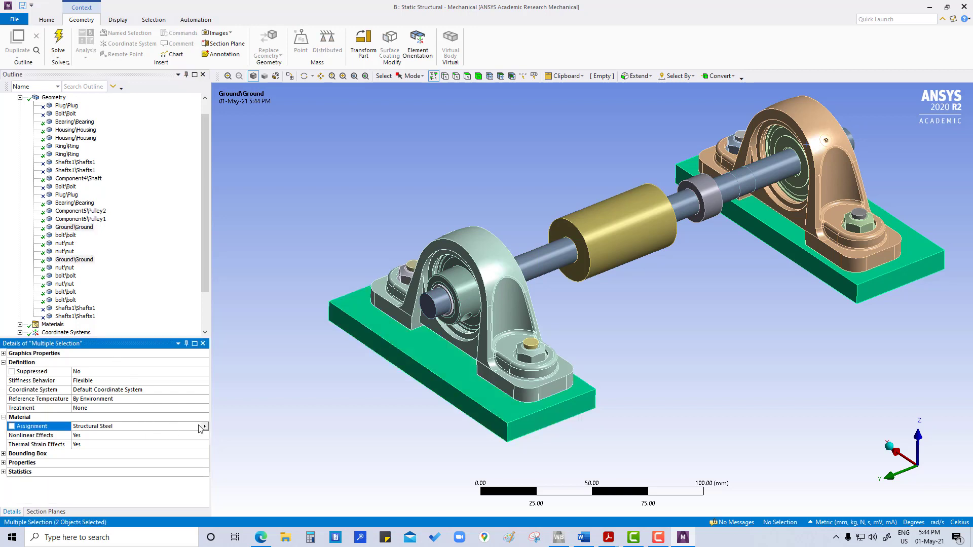
pyautogui.click(204, 427)
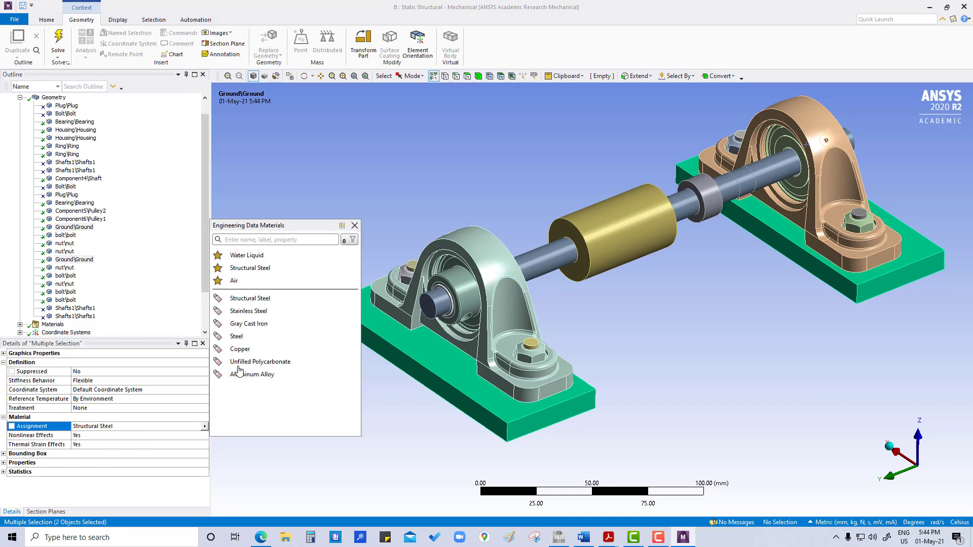
pyautogui.click(235, 324)
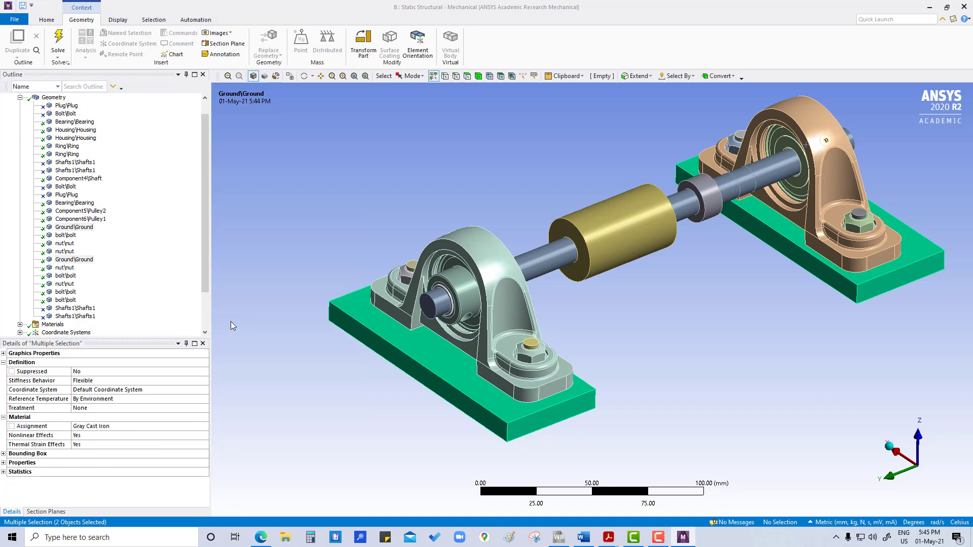
# - Assign Steel as the material of the four bolt and four nut bodies holding the housings, and recheck the Ground plate's material
pyautogui.click(65, 237)
pyautogui.keyDown('ctrl'); pyautogui.click(66, 244); pyautogui.keyUp('ctrl')
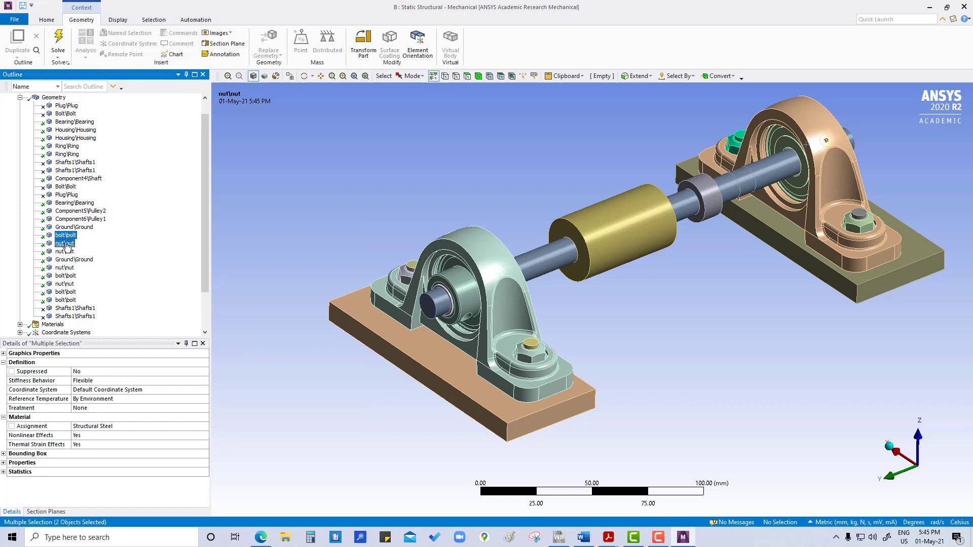
pyautogui.keyDown('ctrl'); pyautogui.click(69, 253); pyautogui.keyUp('ctrl')
pyautogui.keyDown('ctrl'); pyautogui.click(67, 269); pyautogui.keyUp('ctrl')
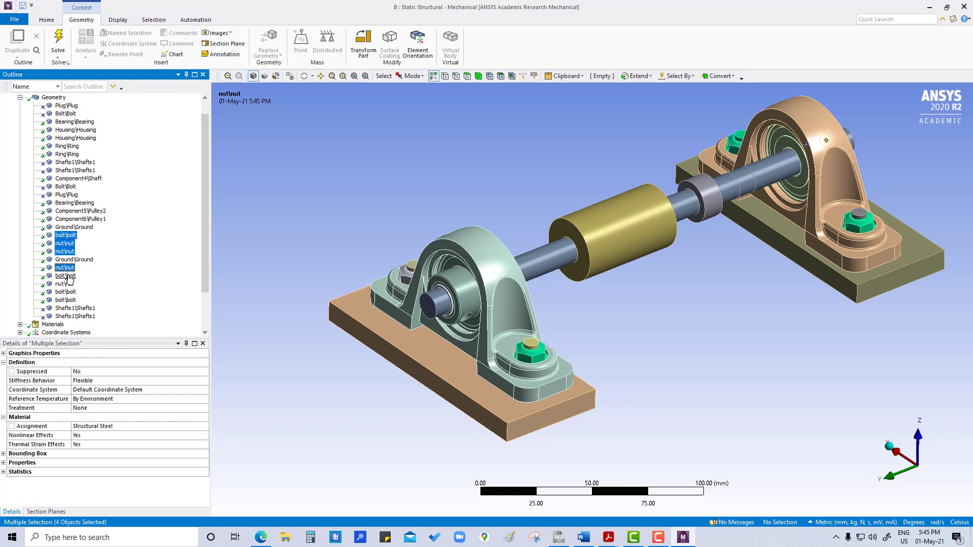
pyautogui.keyDown('ctrl'); pyautogui.click(67, 277); pyautogui.keyUp('ctrl')
pyautogui.keyDown('ctrl'); pyautogui.click(66, 285); pyautogui.keyUp('ctrl')
pyautogui.keyDown('ctrl'); pyautogui.click(67, 292); pyautogui.keyUp('ctrl')
pyautogui.keyDown('ctrl'); pyautogui.click(67, 300); pyautogui.keyUp('ctrl')
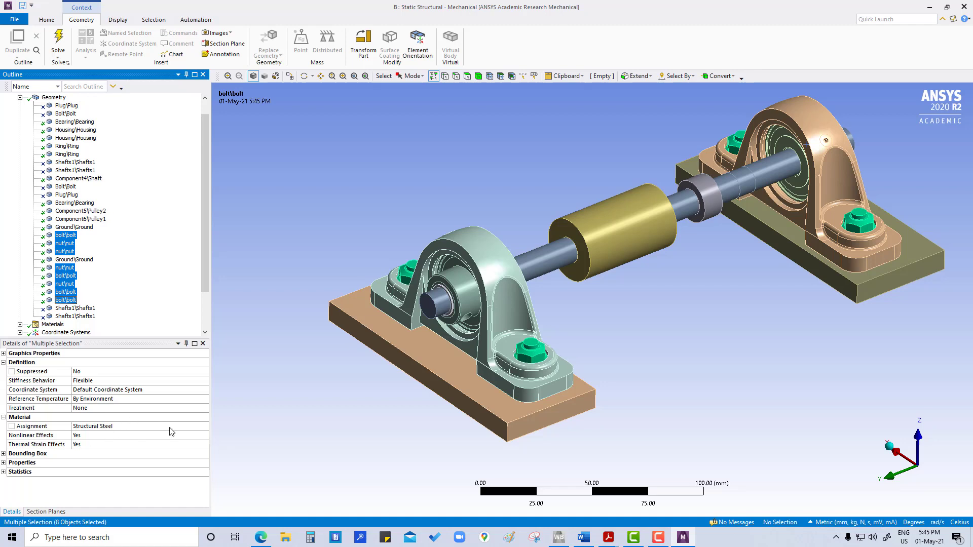
pyautogui.click(191, 426)
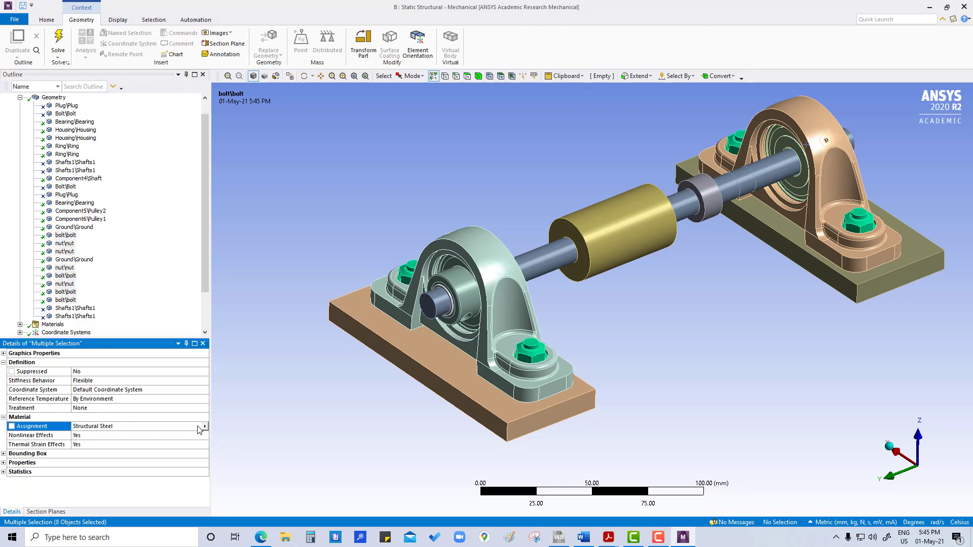
pyautogui.click(202, 426)
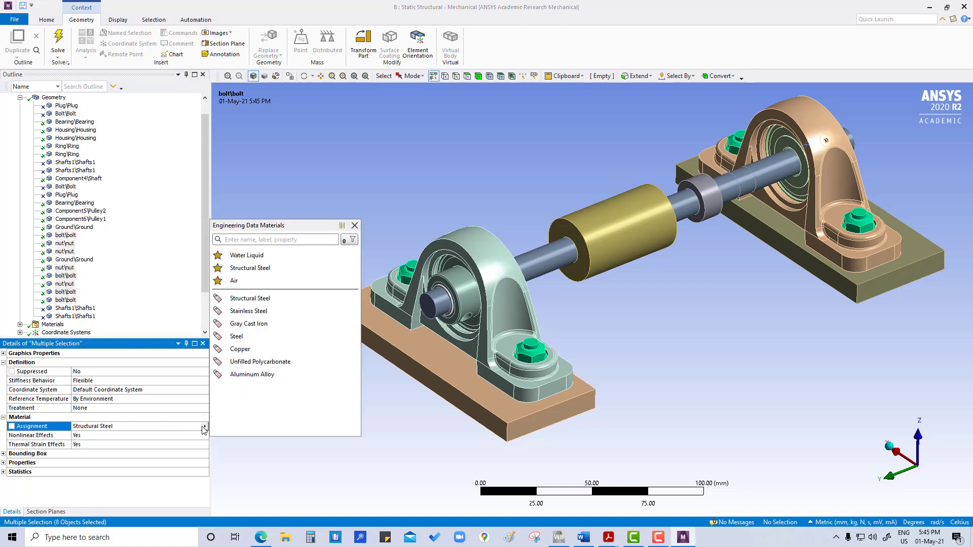
pyautogui.click(239, 337)
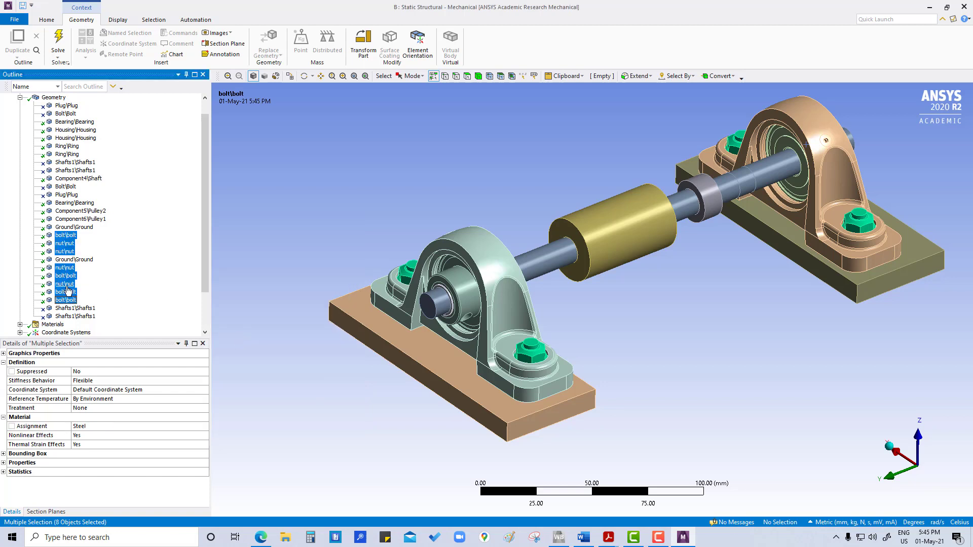
pyautogui.click(74, 259)
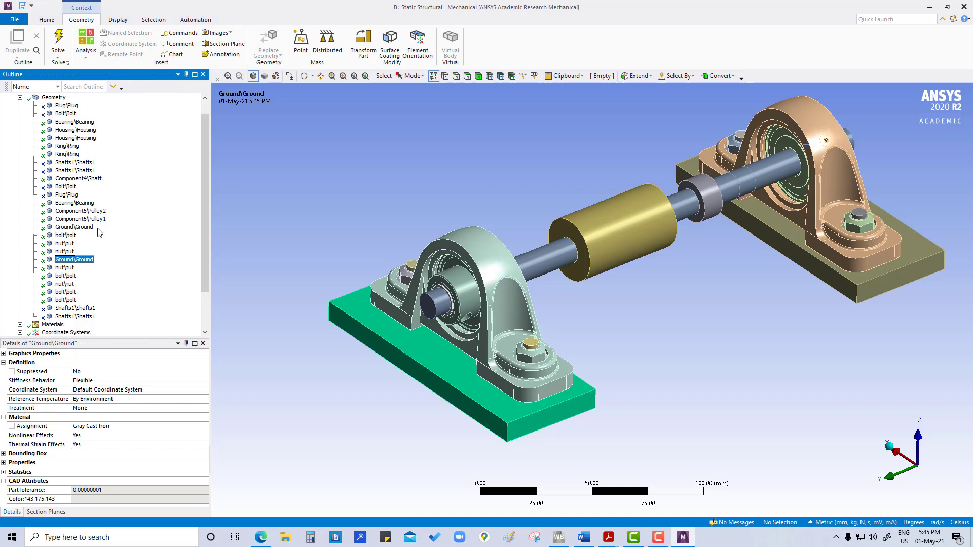
pyautogui.click(281, 251)
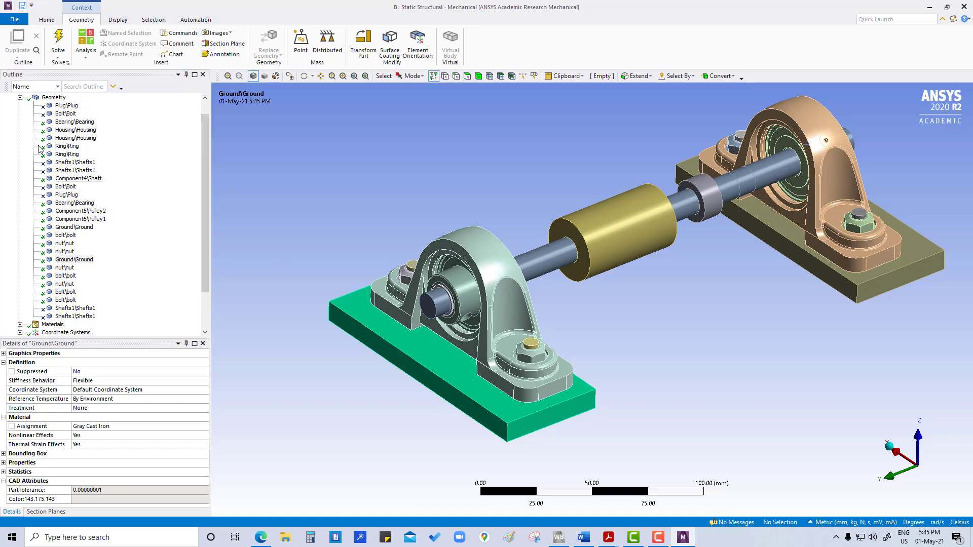
# - Set the geometry's display style to Material and inspect the assembly's bodies by material colour
pyautogui.scroll(1, 144, 307)
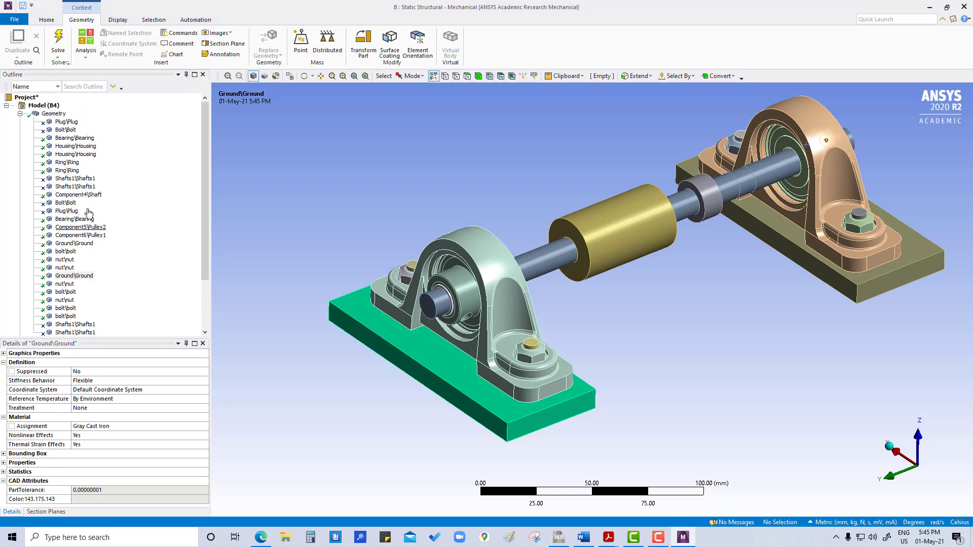
pyautogui.click(54, 114)
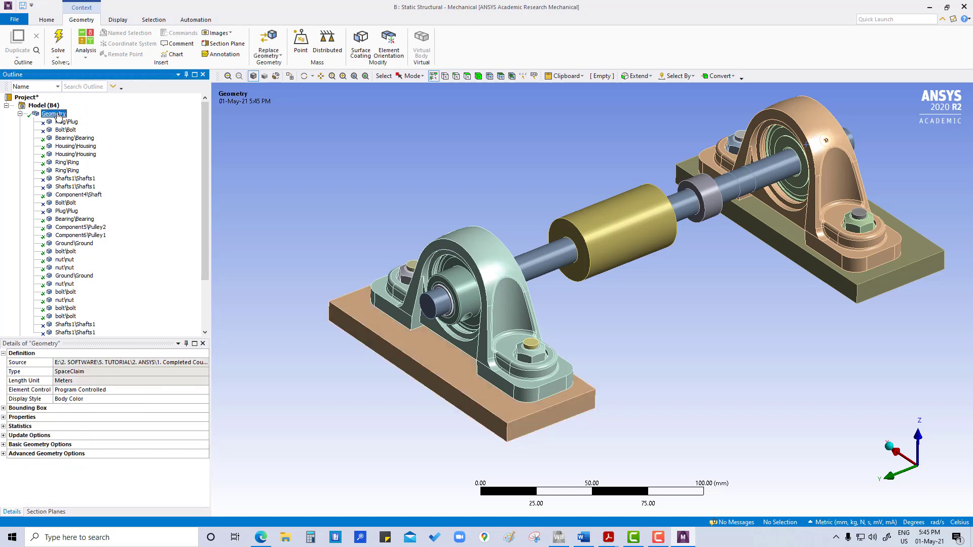
pyautogui.click(99, 399)
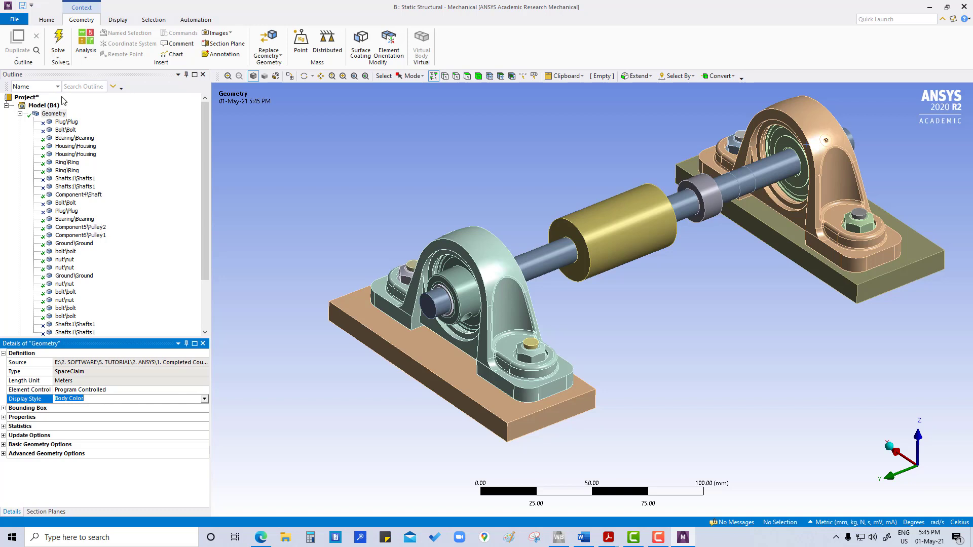
pyautogui.click(204, 399)
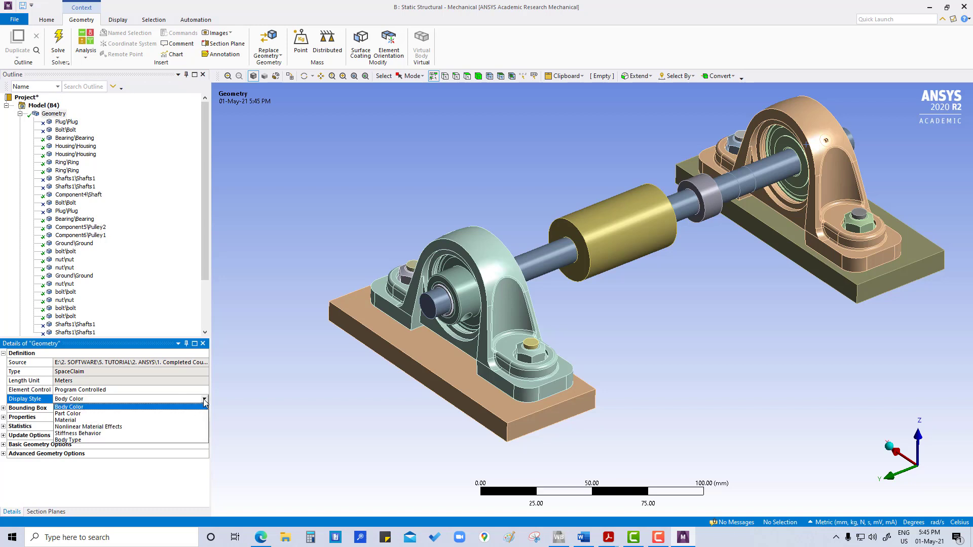
pyautogui.click(81, 421)
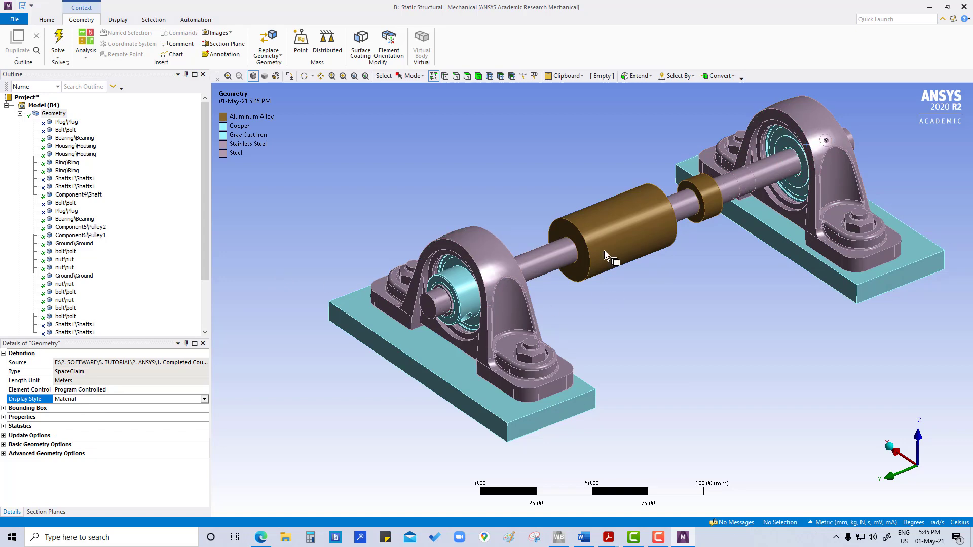
pyautogui.moveTo(471, 373)
pyautogui.mouseDown(button='middle')
pyautogui.moveTo(485, 367)
pyautogui.moveTo(464, 382)
pyautogui.mouseUp(button='middle')
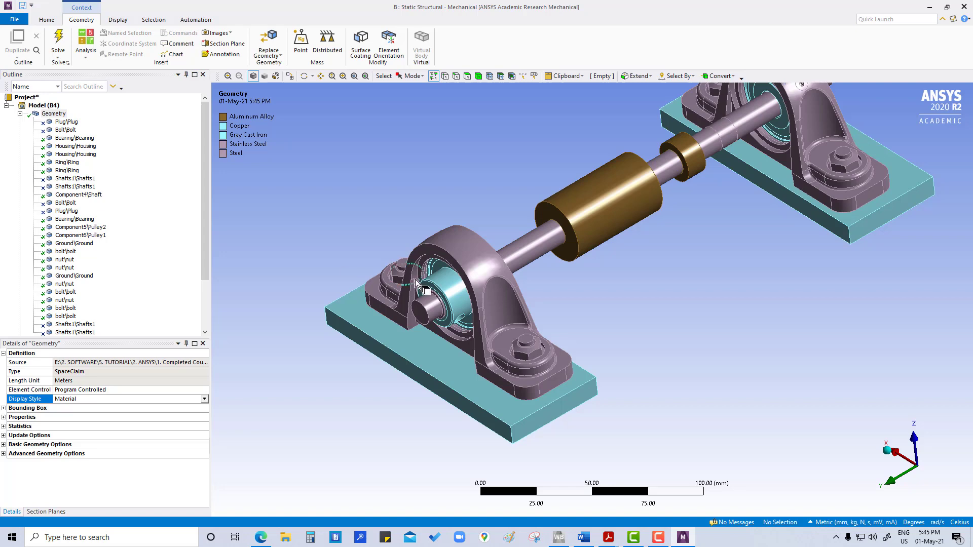
pyautogui.moveTo(661, 324); pyautogui.dragTo(797, 247, button='middle')
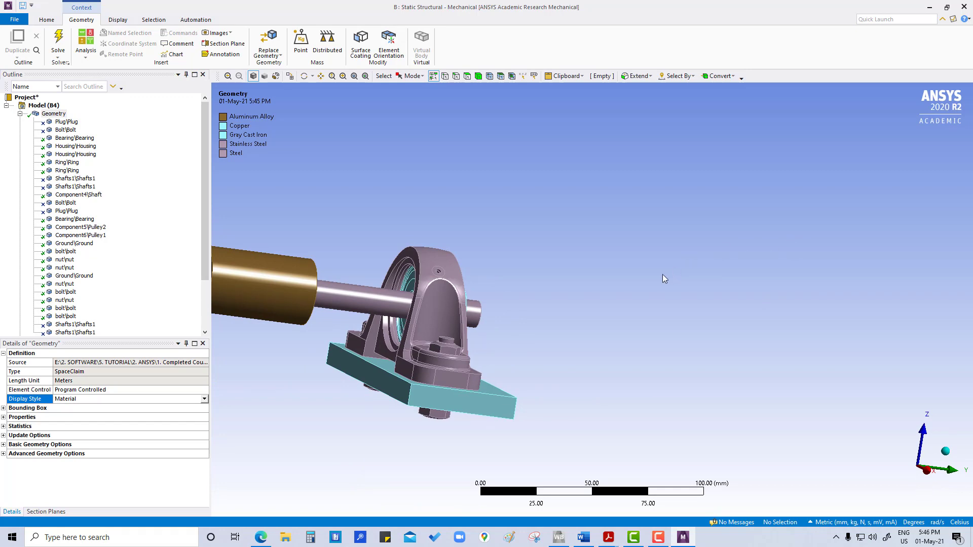
pyautogui.scroll(-5, 851, 278)
pyautogui.moveTo(852, 279); pyautogui.dragTo(359, 187, button='middle')
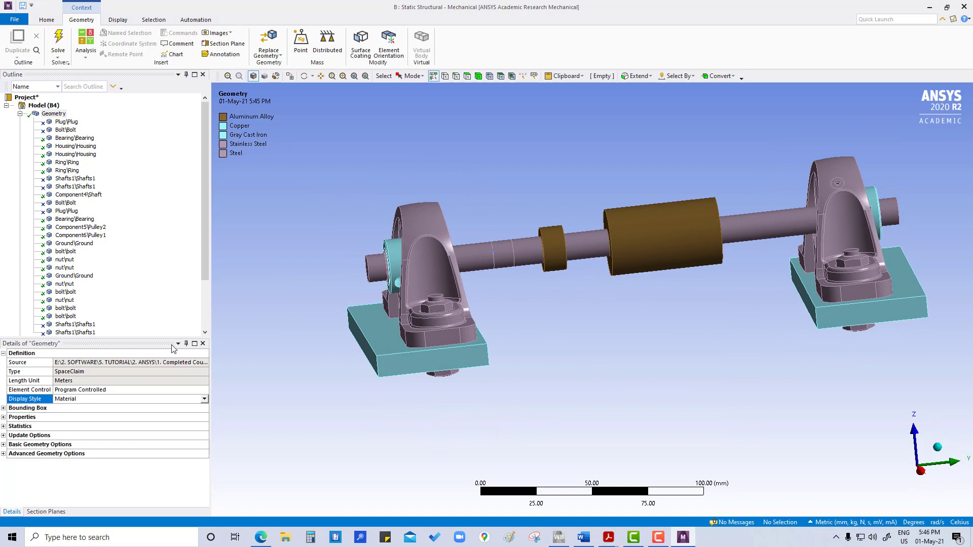
# - Insert a 1 kg point mass scoped to the short cylindrical shaft face between the small pulley and the nearby housing
pyautogui.click(53, 114)
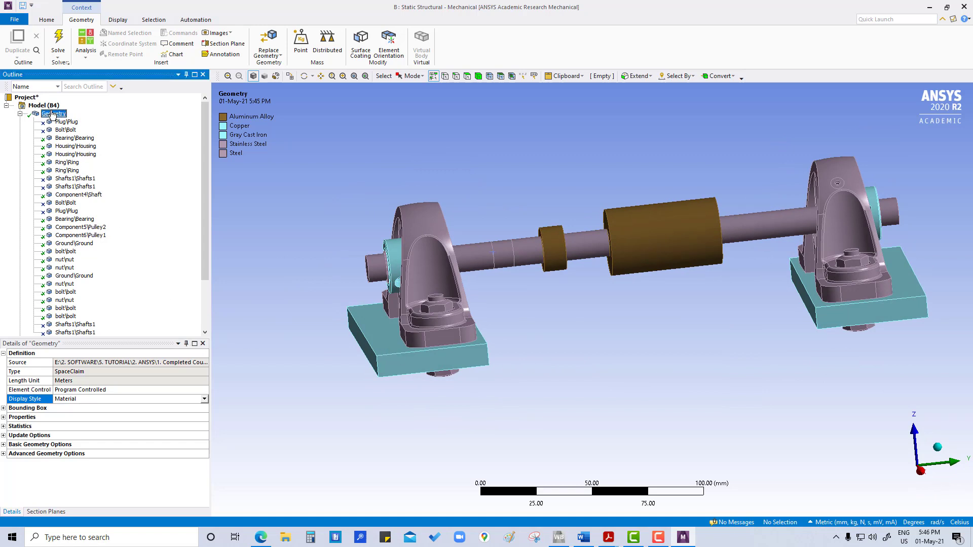
pyautogui.rightClick(53, 113)
pyautogui.moveTo(121, 116)
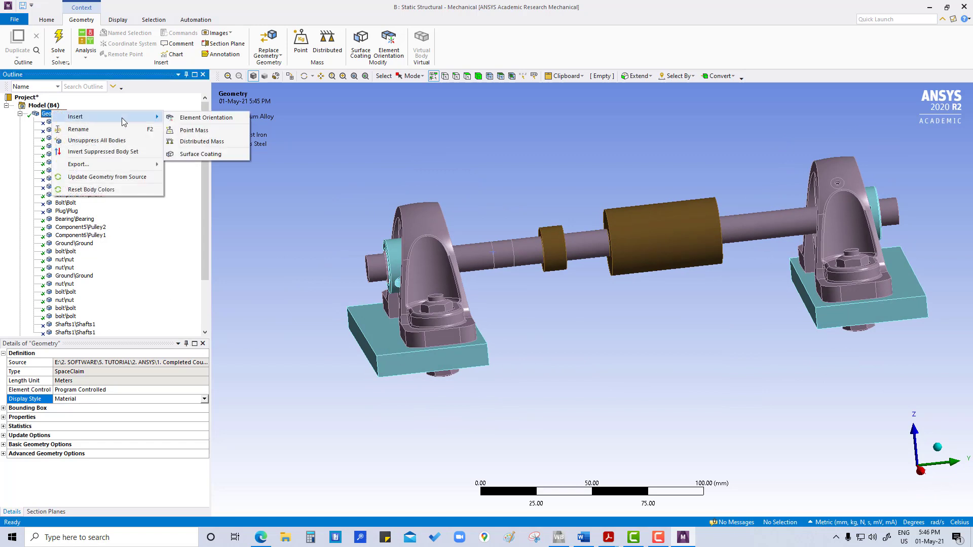
pyautogui.click(198, 131)
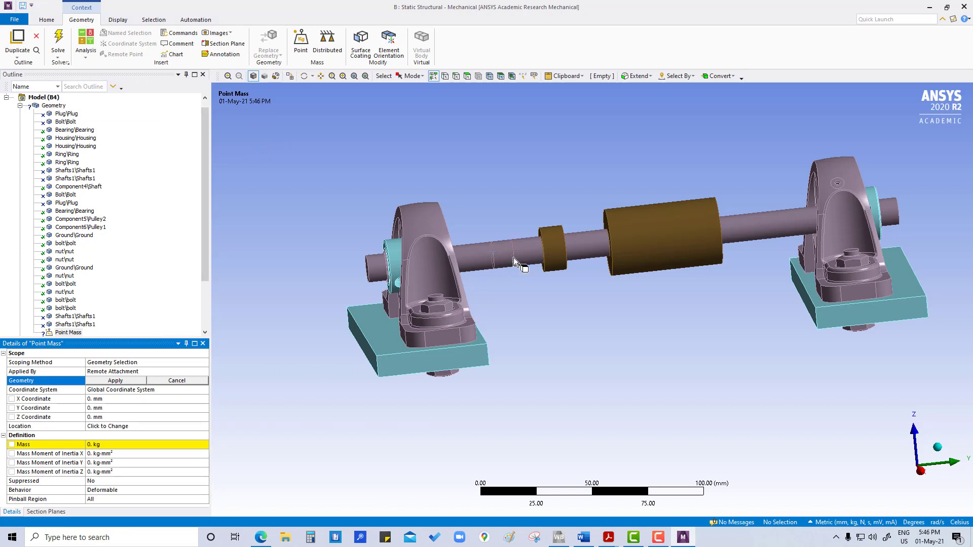
pyautogui.click(500, 253)
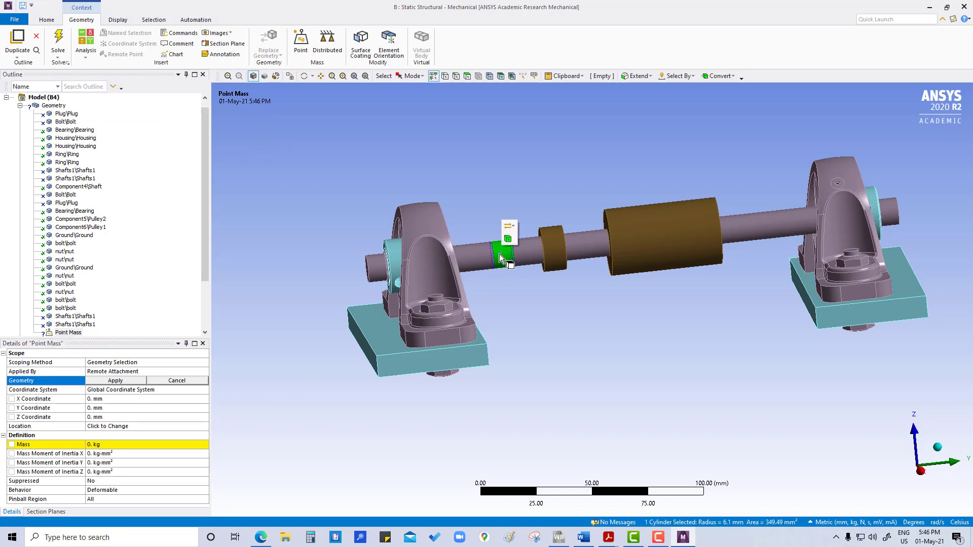
pyautogui.click(121, 381)
pyautogui.click(96, 444)
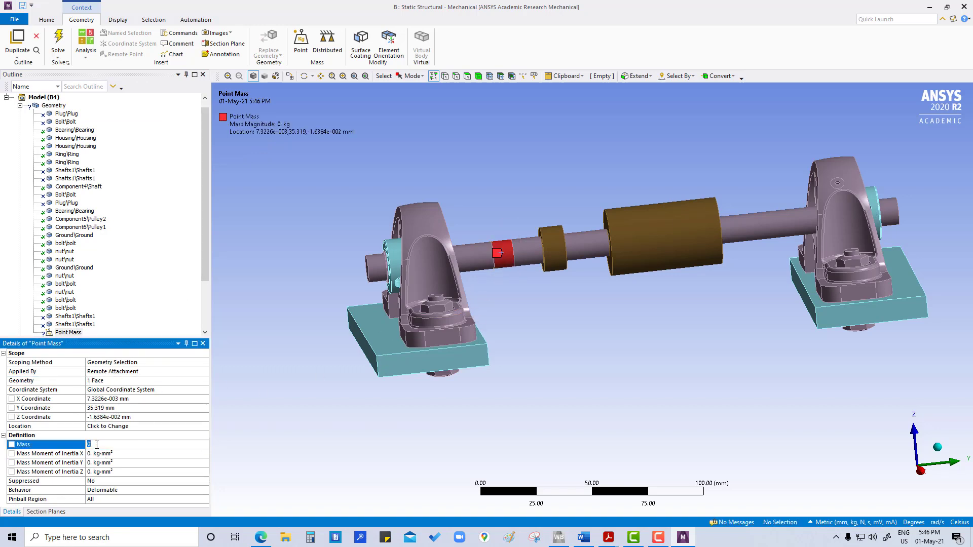
pyautogui.press('Return')
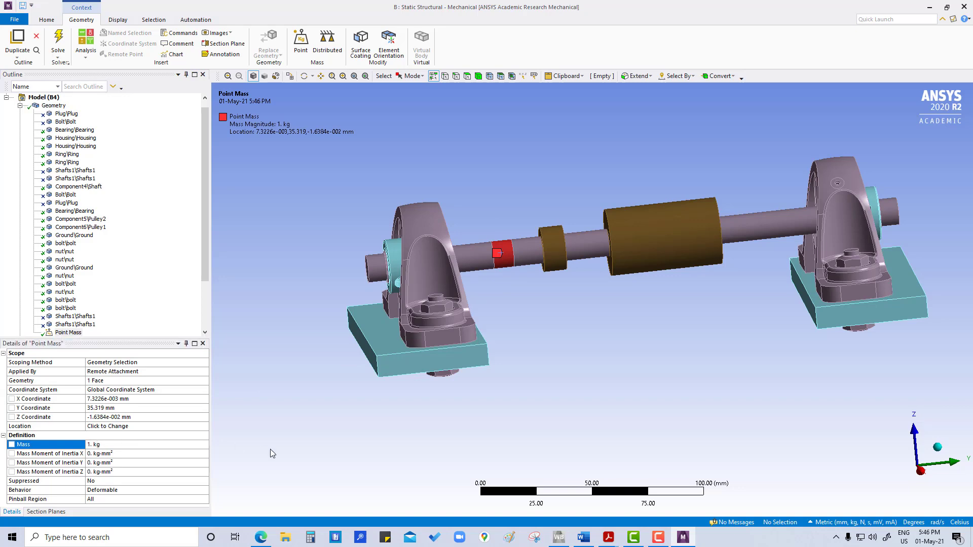
pyautogui.moveTo(527, 271); pyautogui.dragTo(593, 342, button='middle')
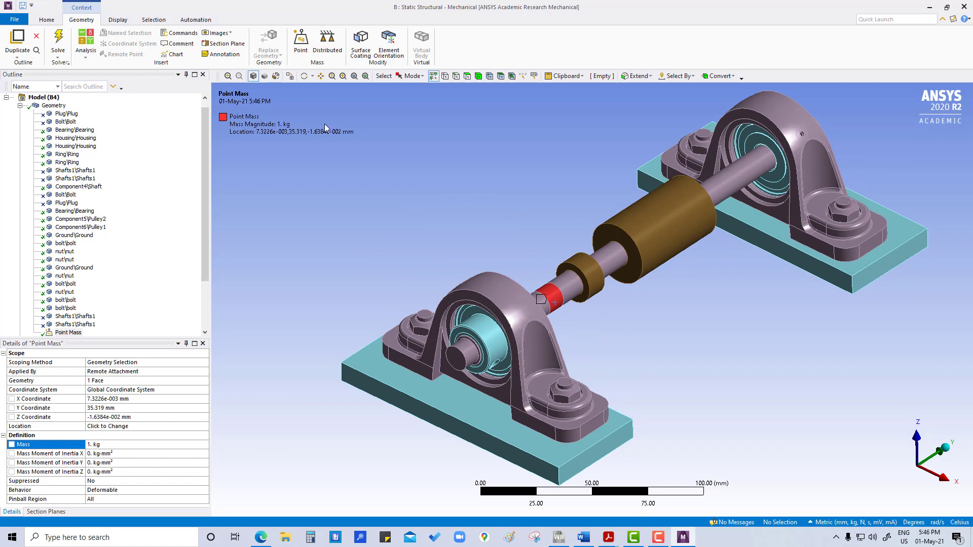
# - Review the geometry worksheet listing each body's material, mass and suppression status, and return to the model view
pyautogui.click(53, 106)
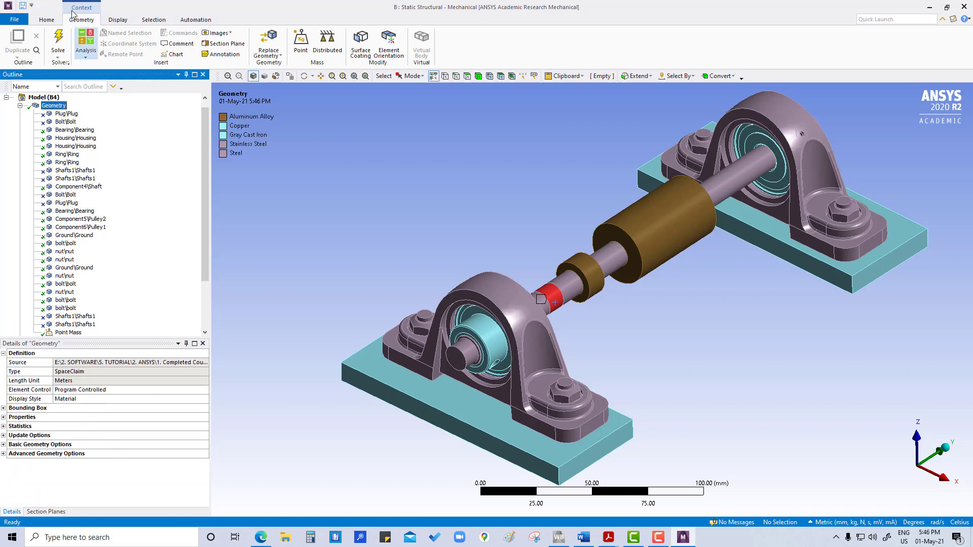
pyautogui.click(52, 22)
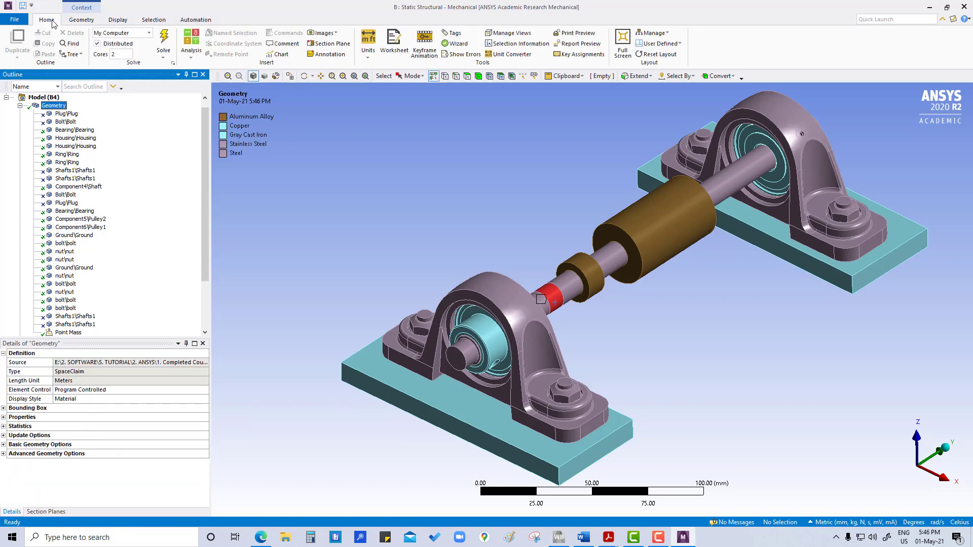
pyautogui.click(395, 43)
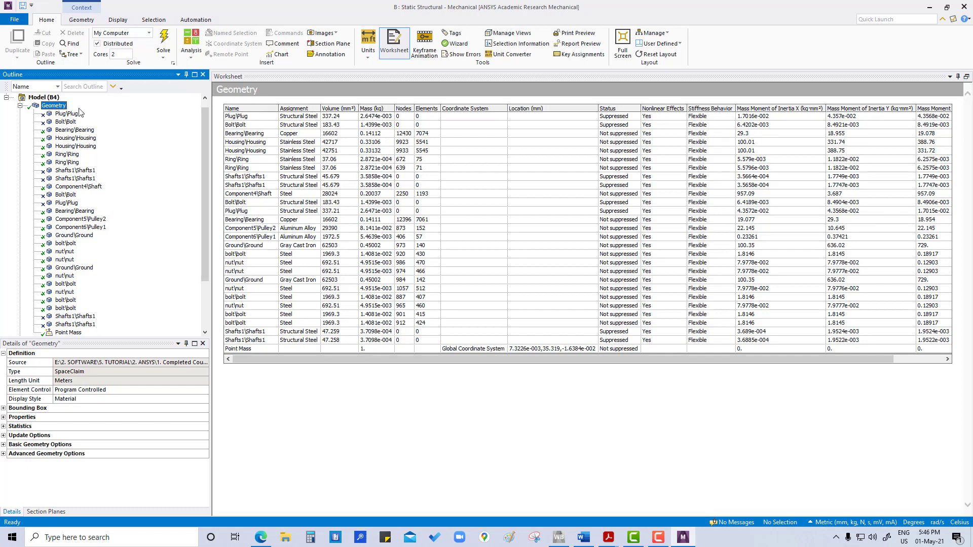
pyautogui.click(394, 43)
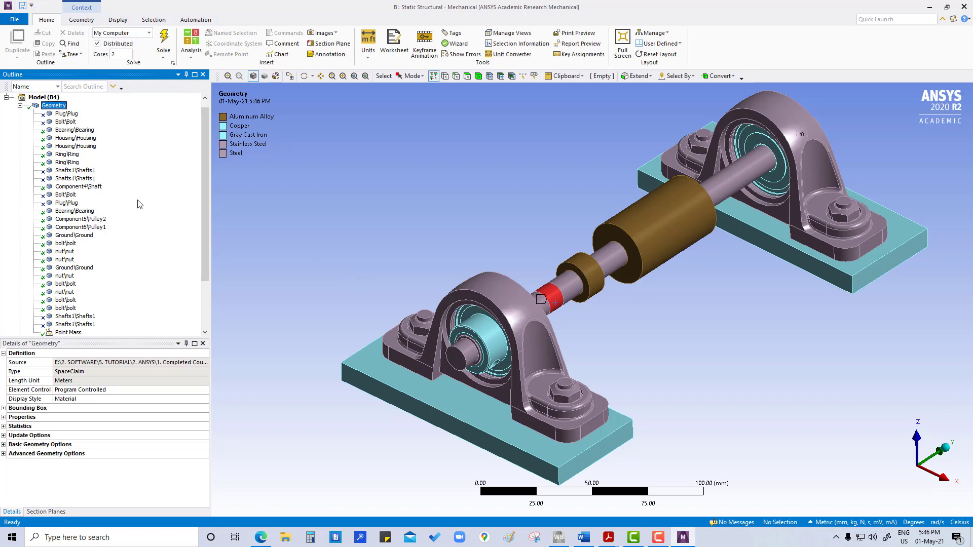
# - Collapse the geometry body list and insert a new coordinate system under Coordinate Systems
pyautogui.click(19, 106)
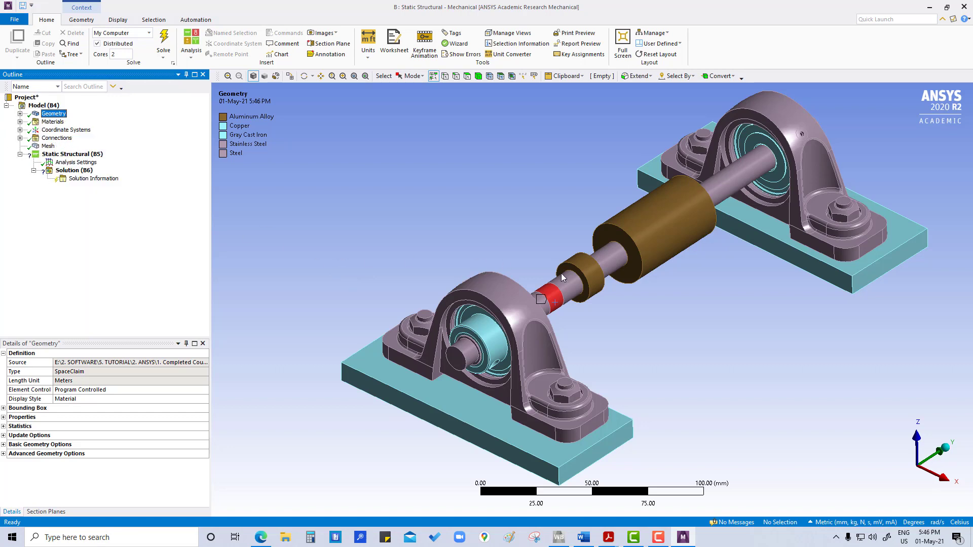
pyautogui.scroll(-2, 636, 353)
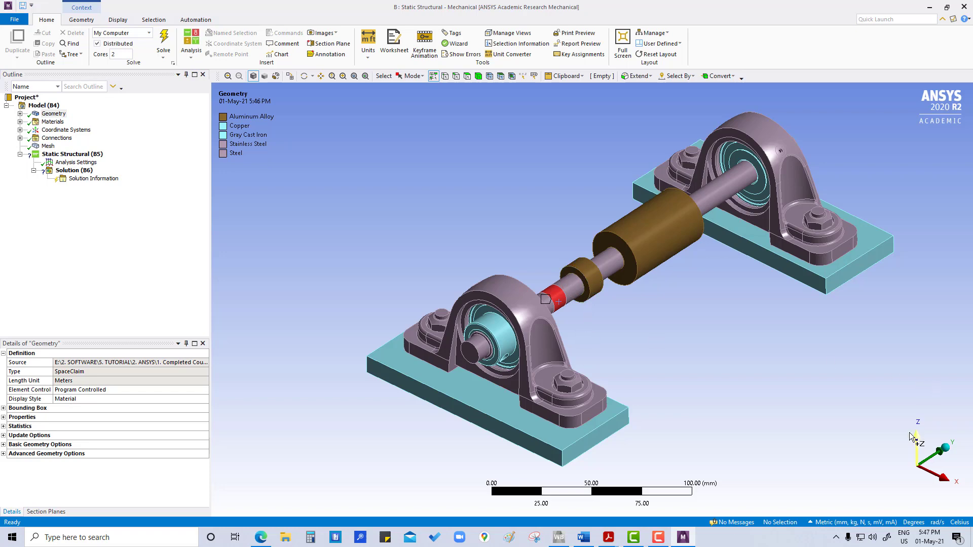
pyautogui.moveTo(649, 238); pyautogui.dragTo(717, 271, button='middle')
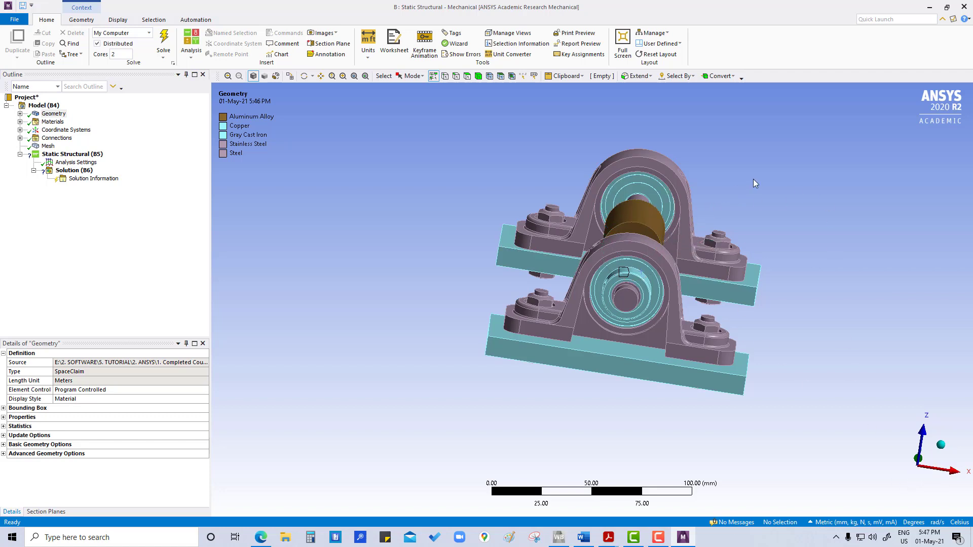
pyautogui.moveTo(754, 180); pyautogui.dragTo(625, 309, button='middle')
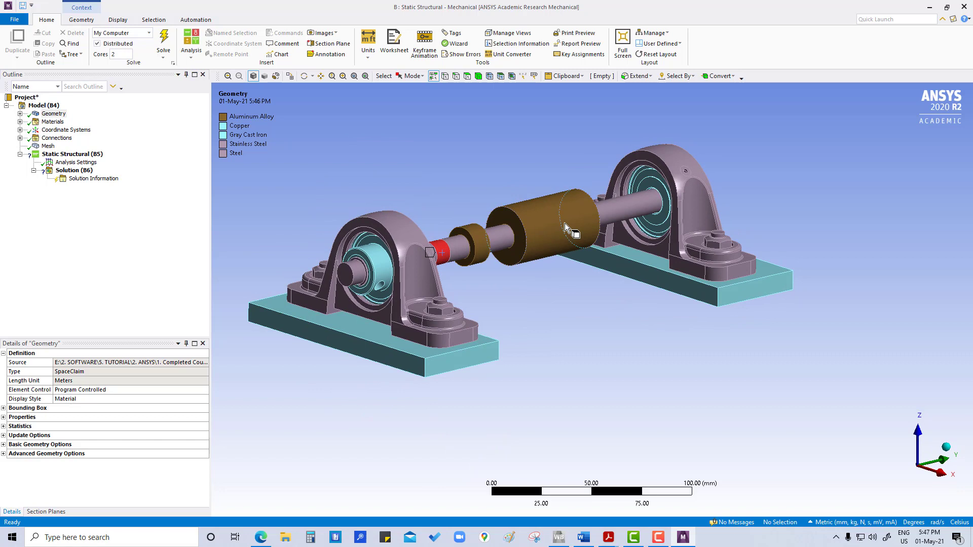
pyautogui.click(19, 130)
pyautogui.click(61, 131)
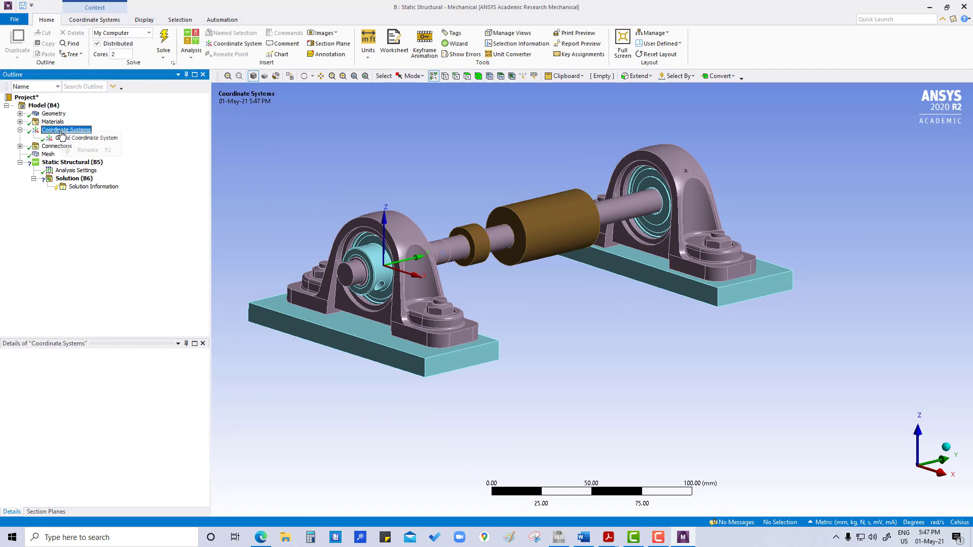
pyautogui.moveTo(83, 137)
pyautogui.click(163, 139)
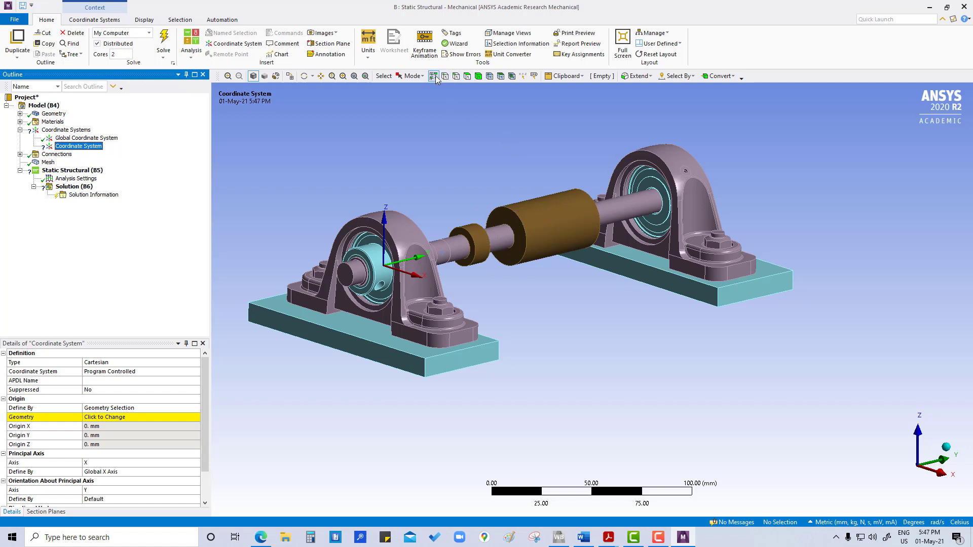
# - Define the new coordinate system's origin from the two flat end faces of the large pulley
pyautogui.click(468, 78)
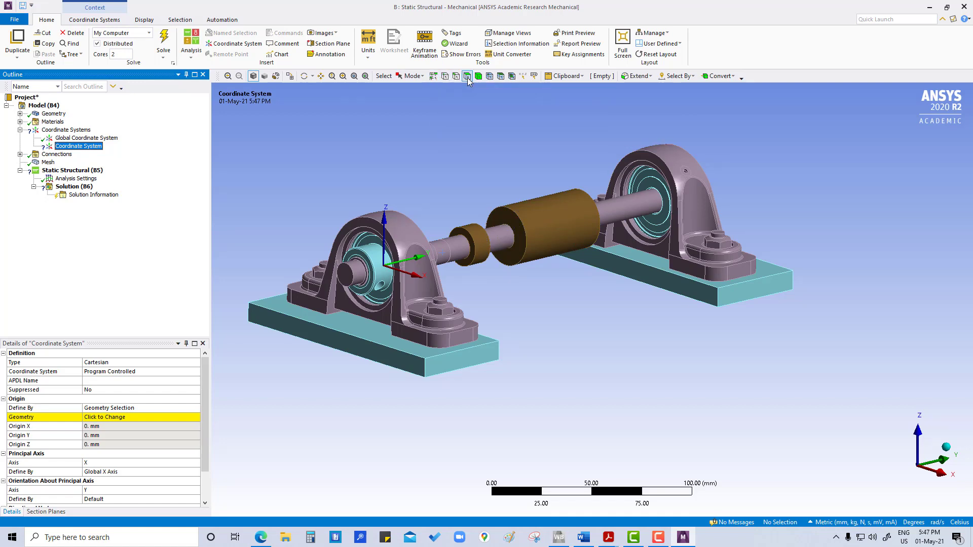
pyautogui.click(509, 229)
pyautogui.moveTo(515, 222); pyautogui.dragTo(497, 258, button='middle')
pyautogui.keyDown('ctrl'); pyautogui.click(508, 259); pyautogui.keyUp('ctrl')
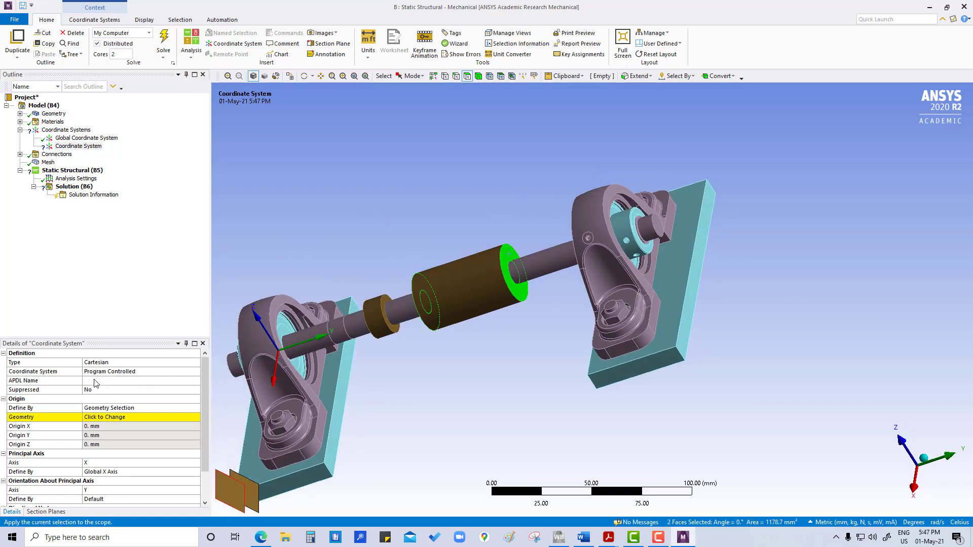
pyautogui.click(99, 418)
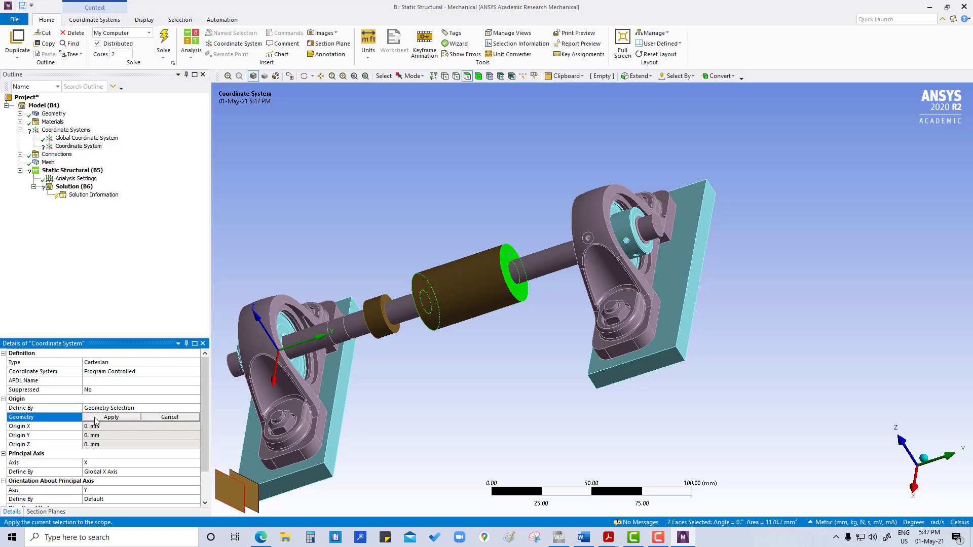
pyautogui.click(113, 421)
pyautogui.moveTo(496, 388); pyautogui.dragTo(564, 330, button='middle')
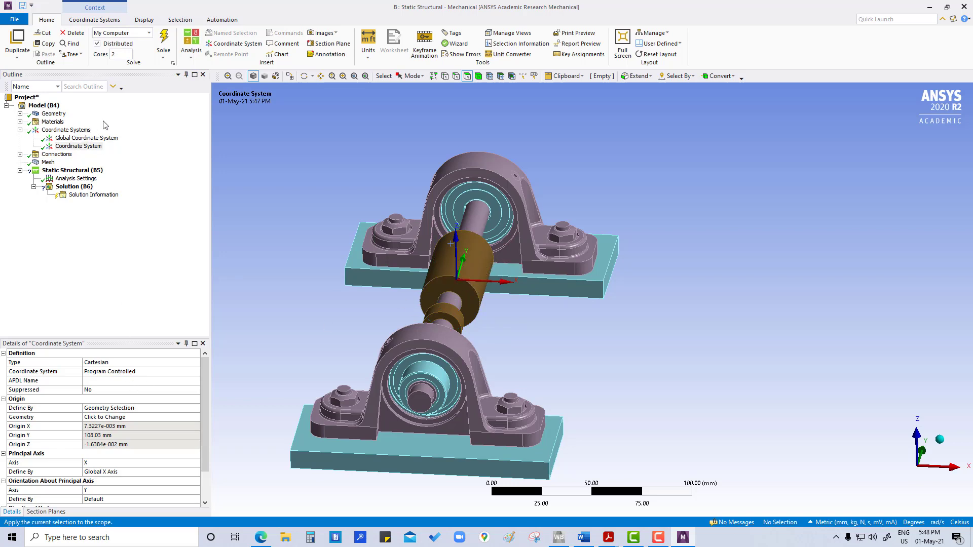
# - Add two Rotate Y transformations to the new coordinate system and set the second one to 30°
pyautogui.click(94, 19)
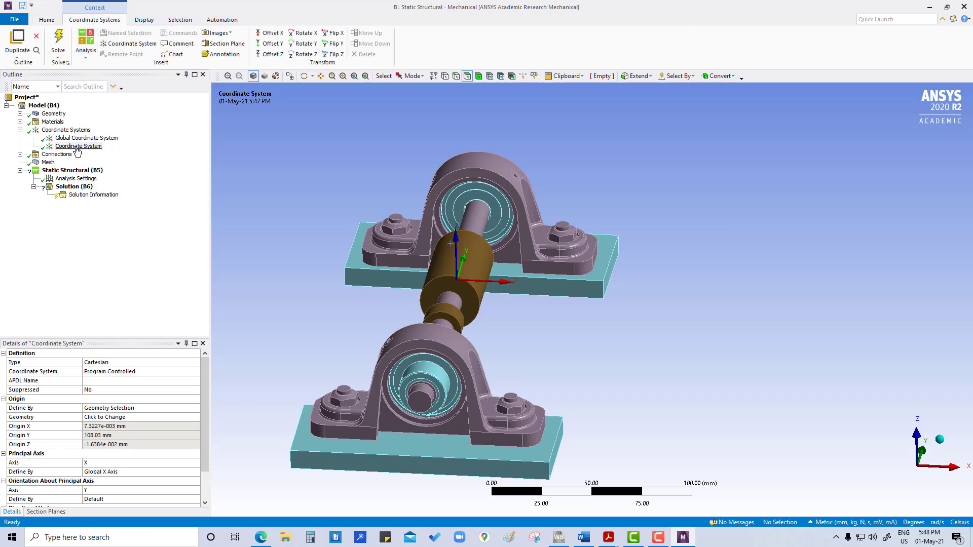
pyautogui.click(305, 43)
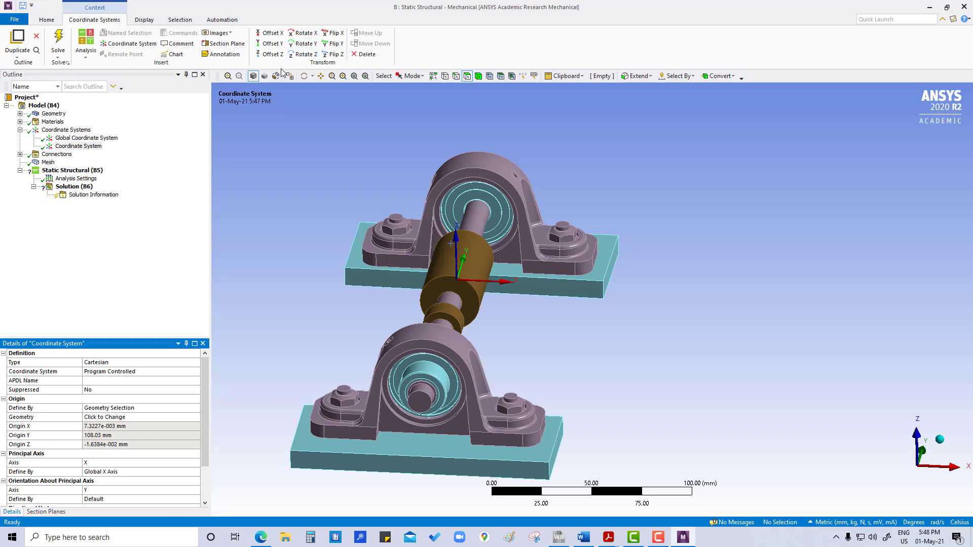
pyautogui.click(303, 45)
pyautogui.moveTo(208, 391); pyautogui.dragTo(207, 446)
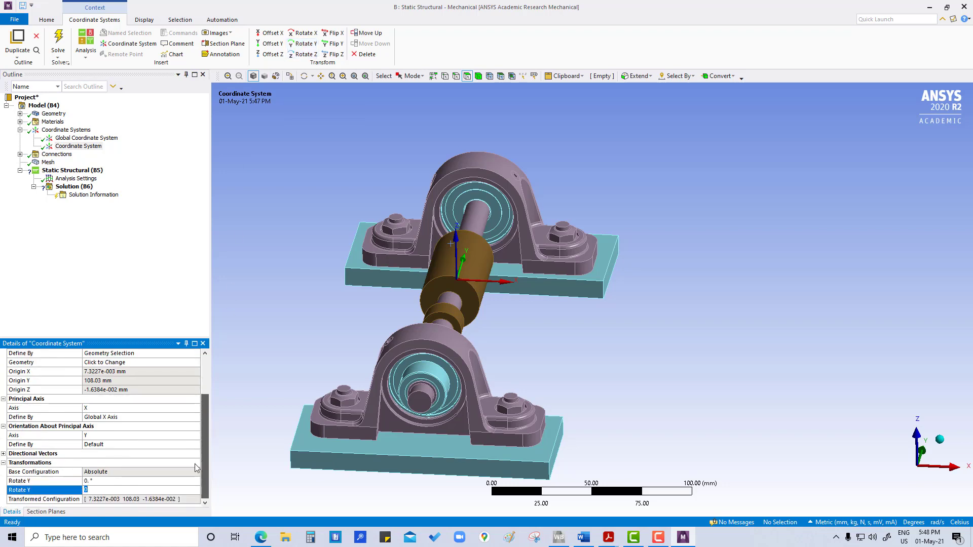
pyautogui.click(101, 490)
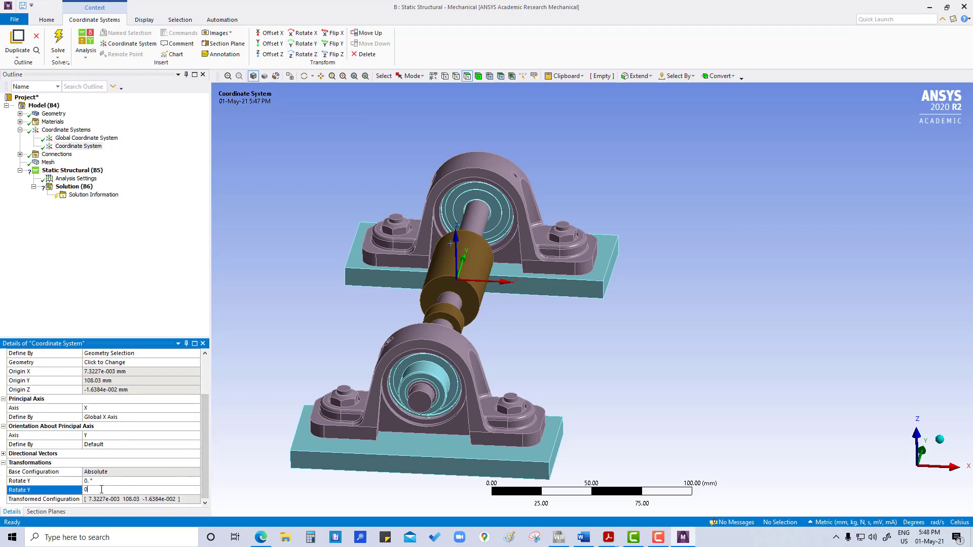
pyautogui.click(70, 489)
pyautogui.write('3')
pyautogui.press('Return')
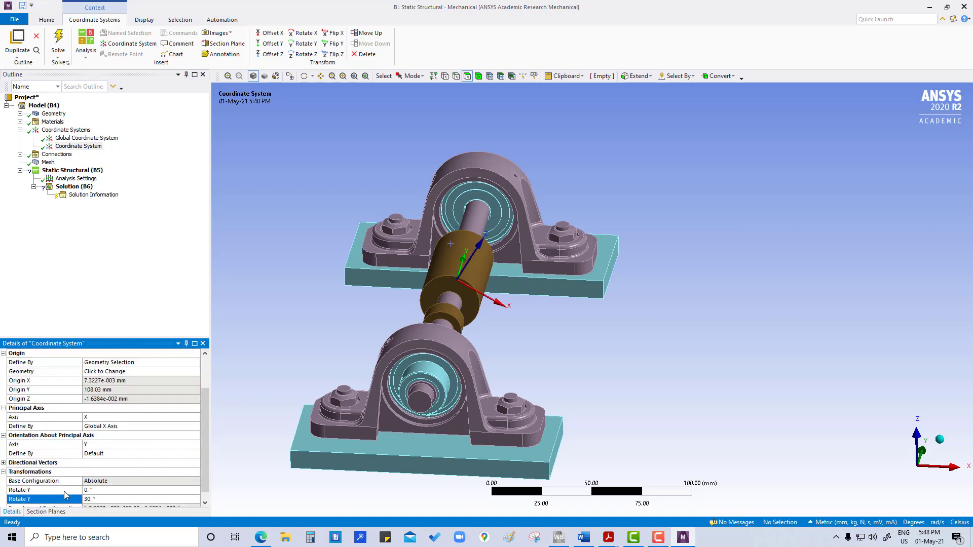
# - Set the coordinate system's second Y rotation to -30°
pyautogui.click(96, 500)
pyautogui.click(85, 500)
pyautogui.write('-')
pyautogui.press('Return')
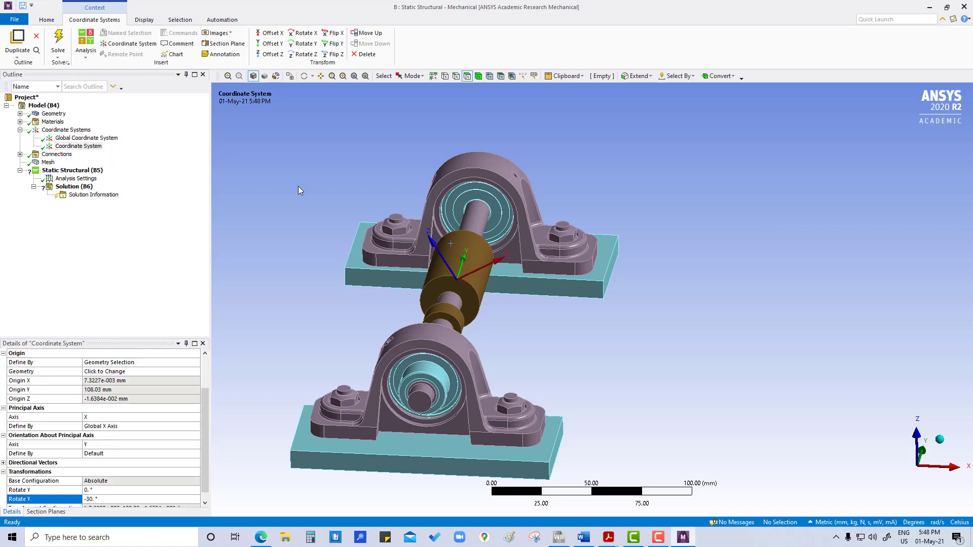
pyautogui.scroll(1, 333, 237)
pyautogui.scroll(-2, 334, 236)
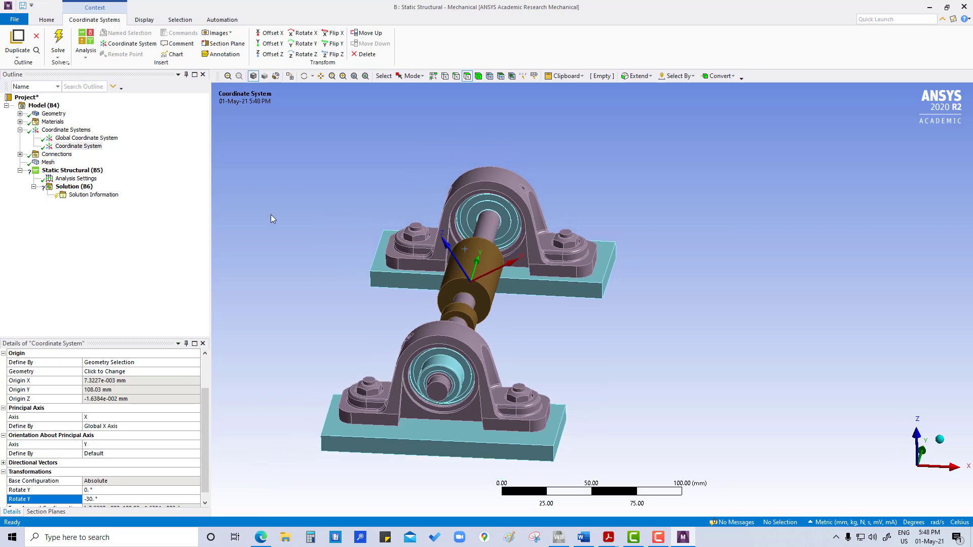